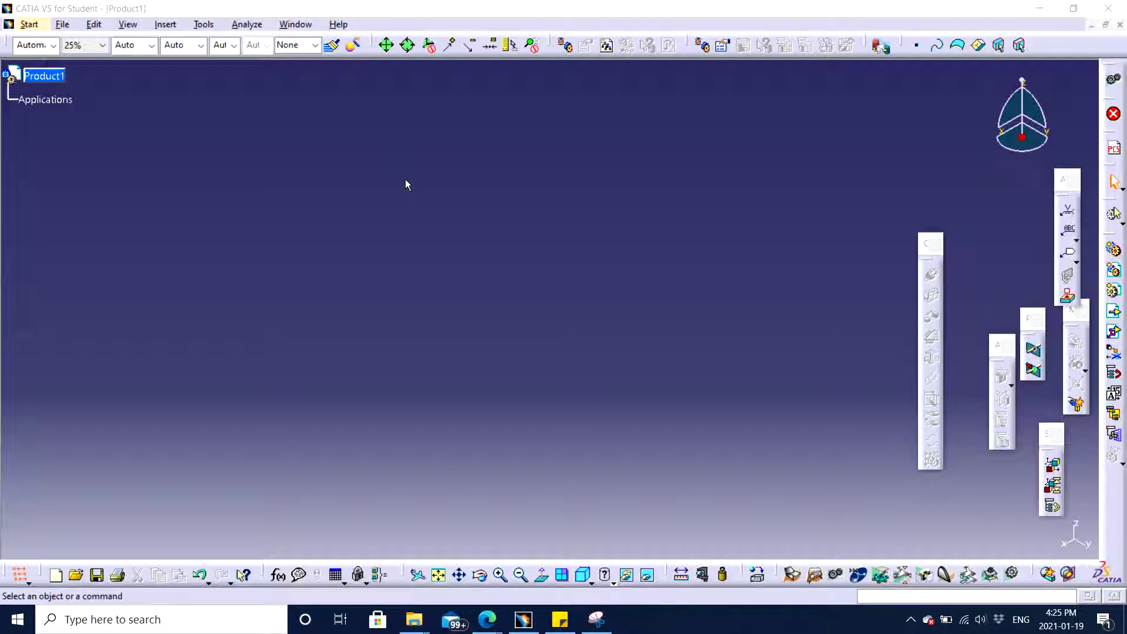
Close the open product without saving it and create a new Product document with the part number Product1
click(1118, 26)
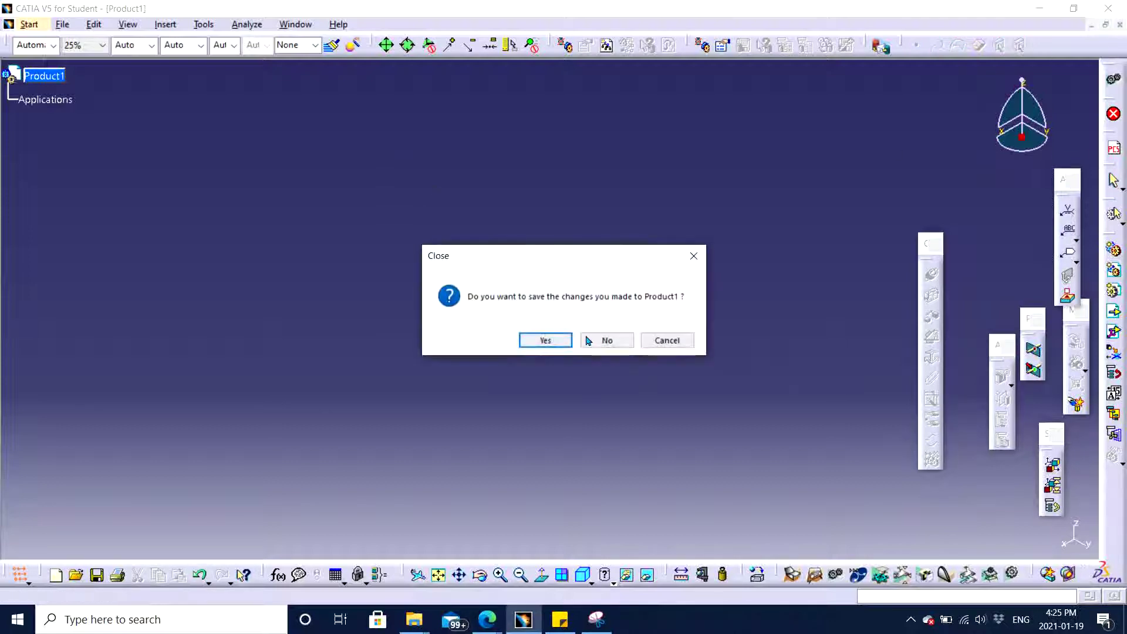
click(607, 339)
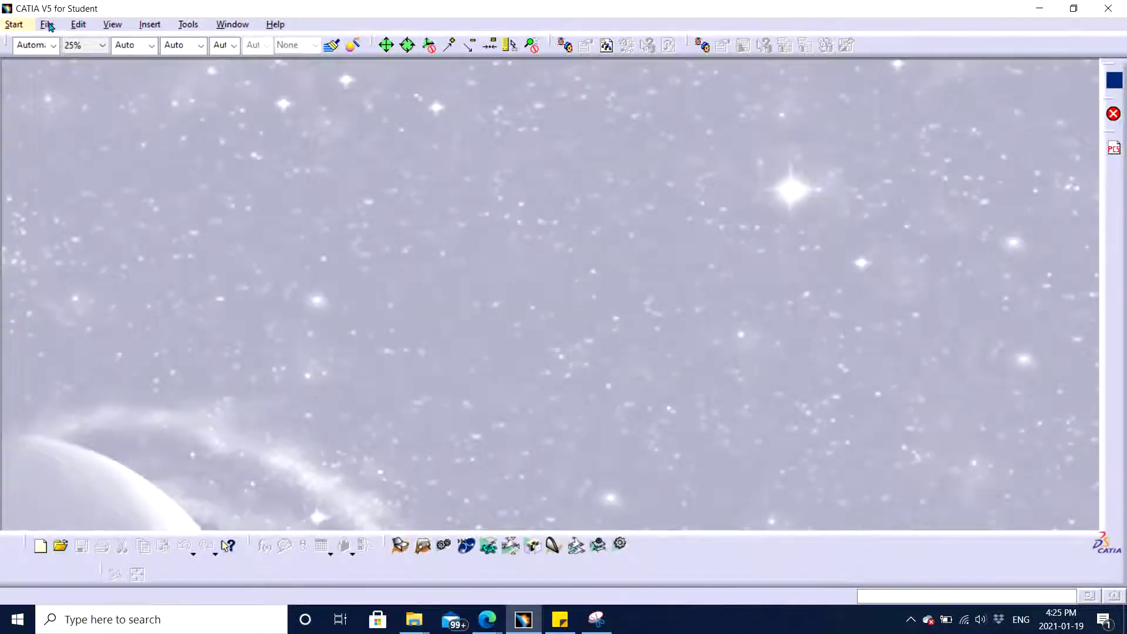
click(48, 25)
click(66, 42)
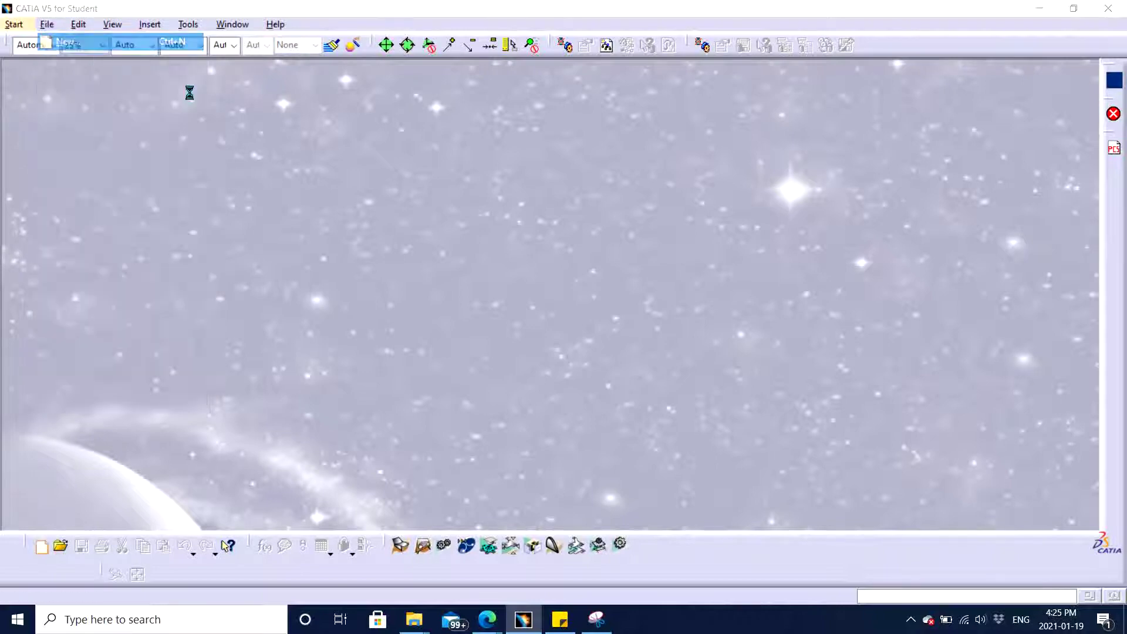
scroll(783, 322, down, 2)
scroll(785, 320, down, 1)
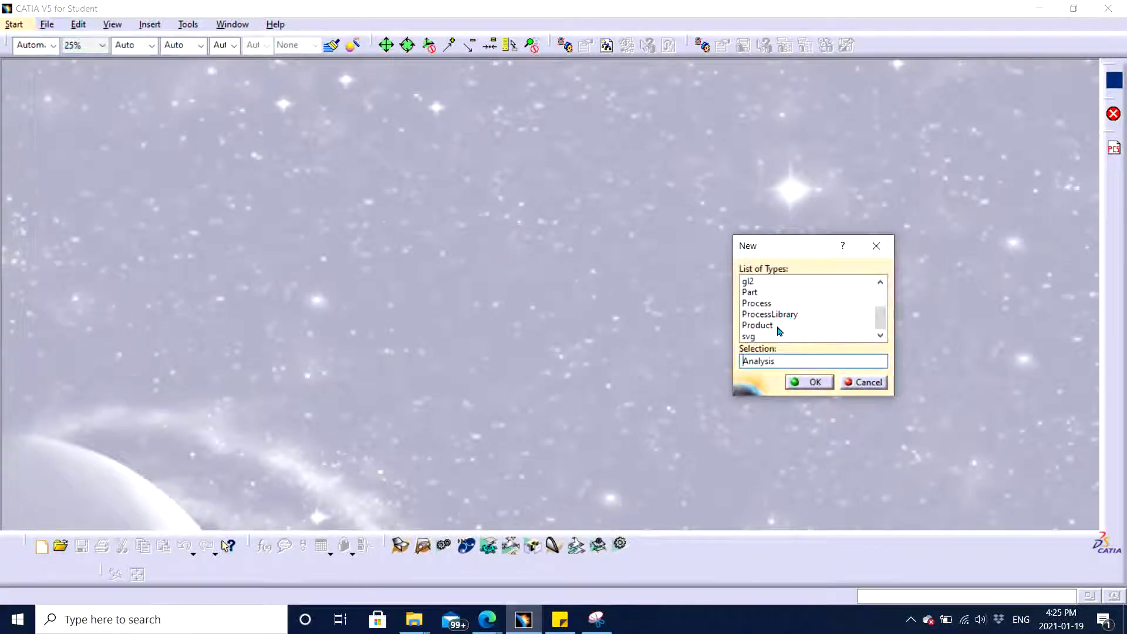
double_click(763, 326)
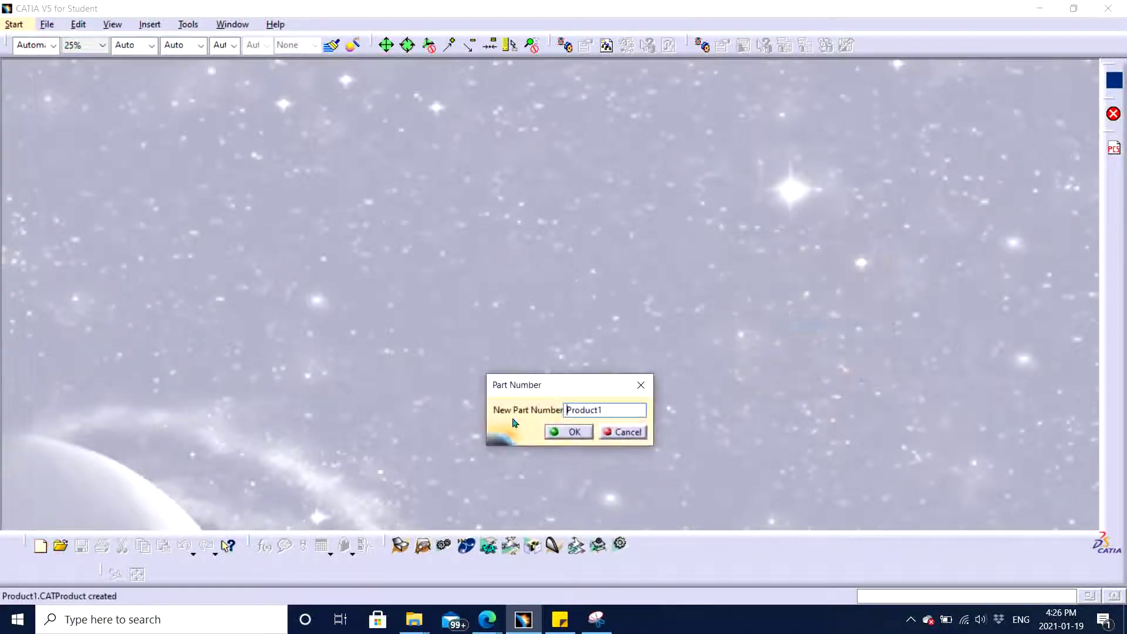
click(572, 433)
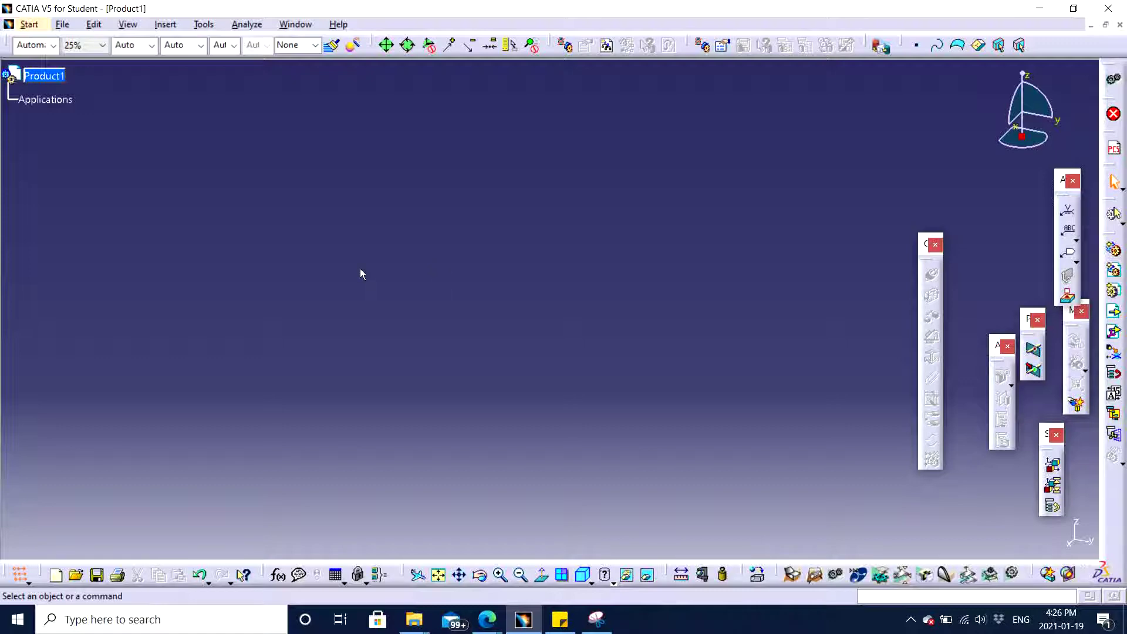
Insert a new part with the part number 1 into Product1
click(63, 77)
right_click(53, 75)
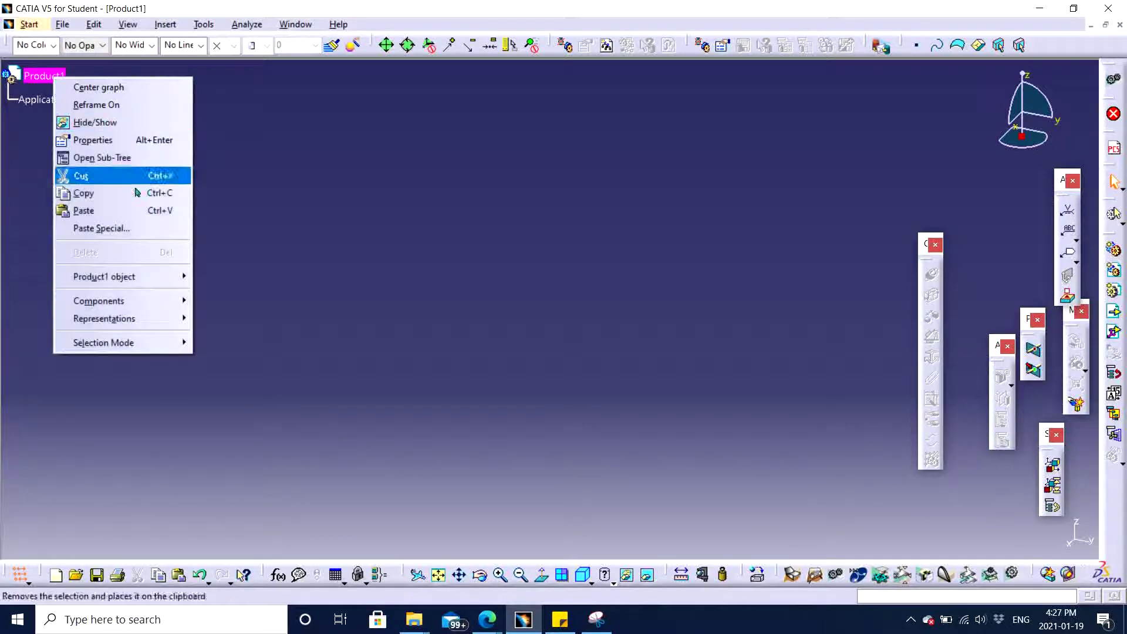
mouse_move(144, 301)
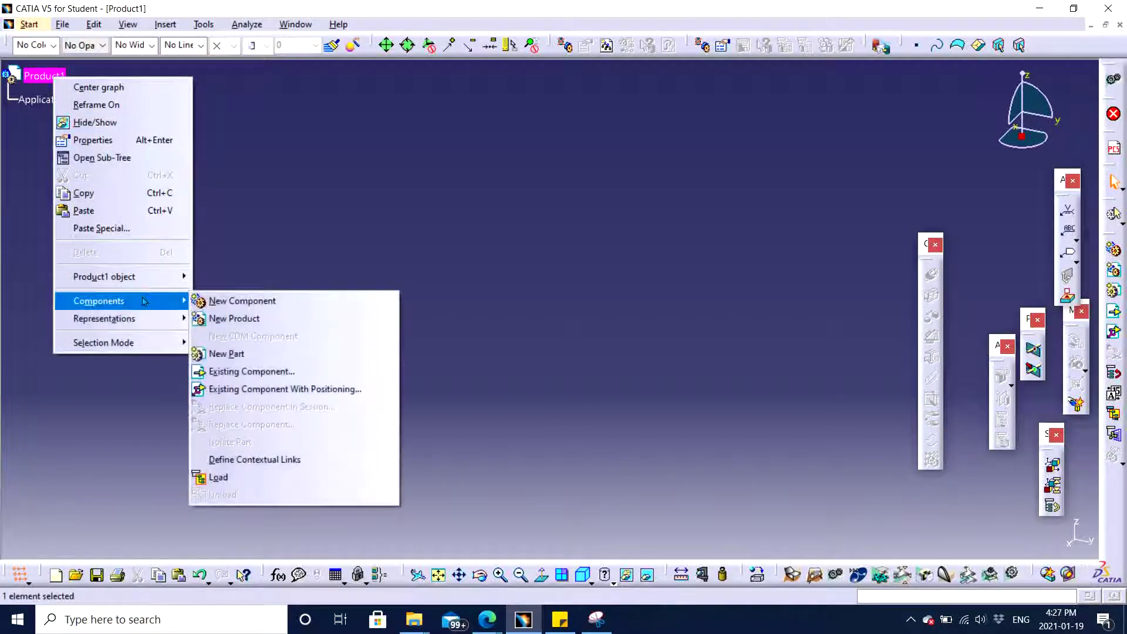
click(264, 353)
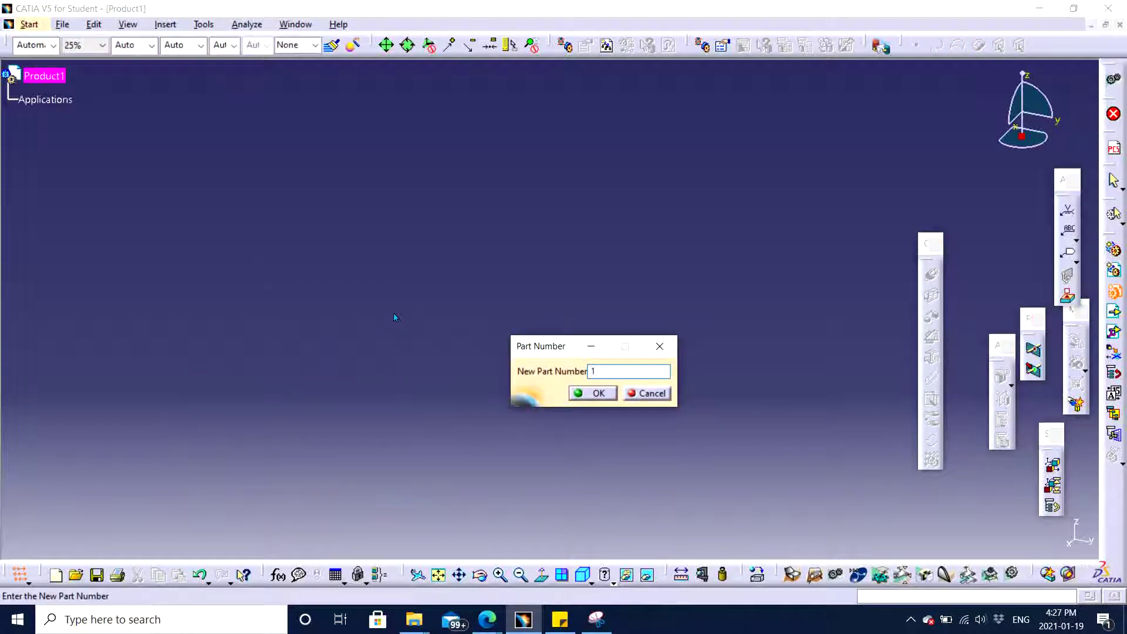
text(1)
key(Return)
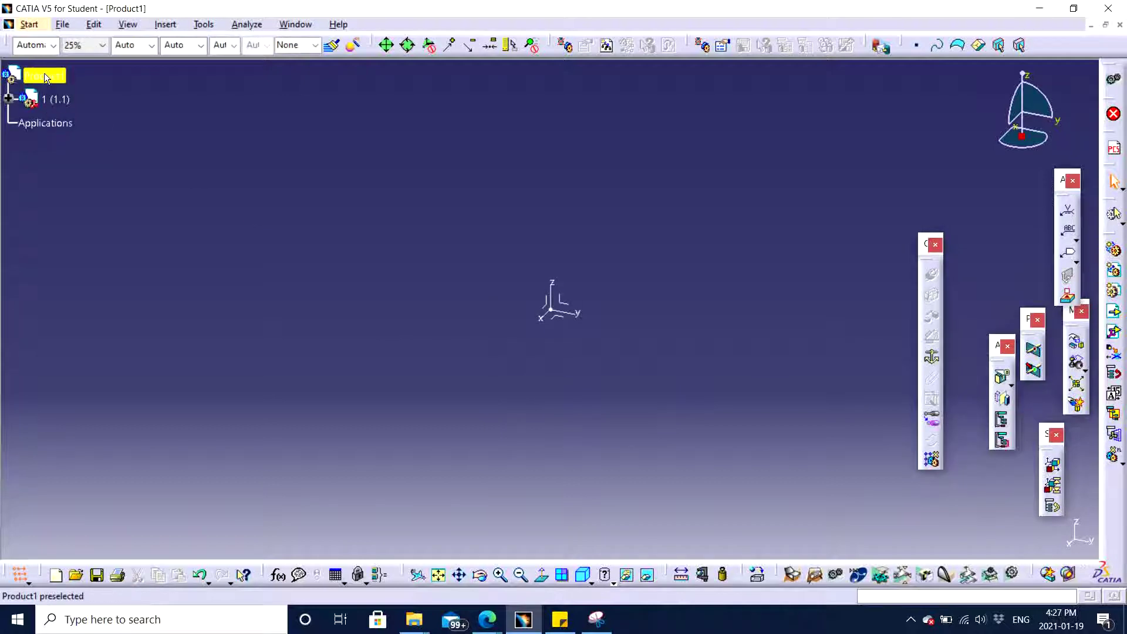
Insert a second new part with the part number 2 into Product1, choosing to define a new origin point for it
click(45, 77)
right_click(45, 76)
mouse_move(147, 298)
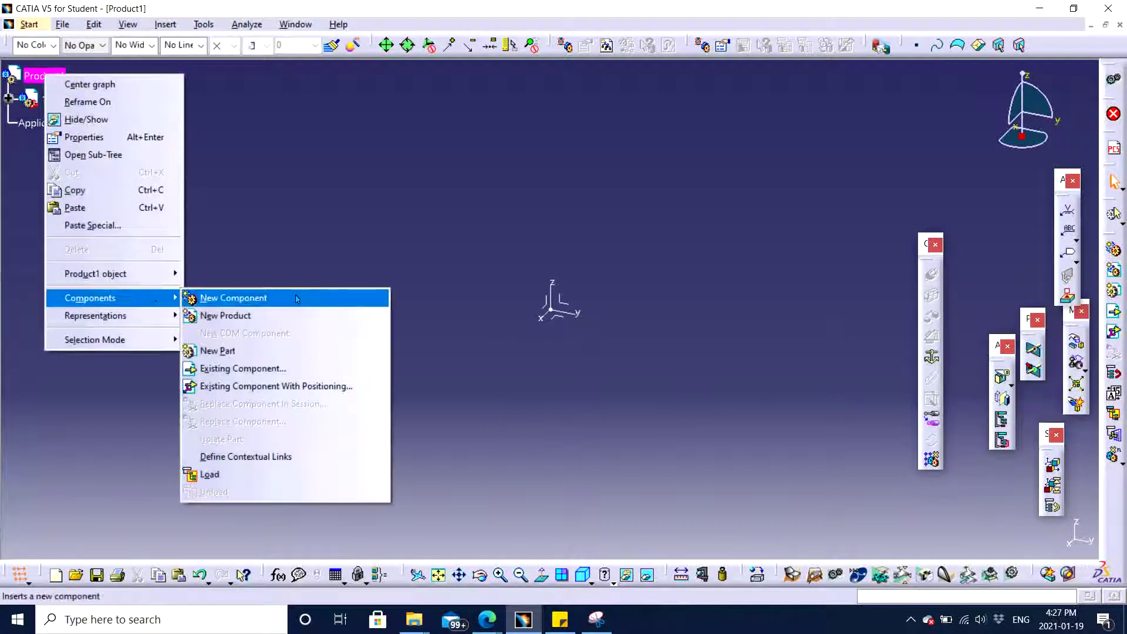
click(275, 352)
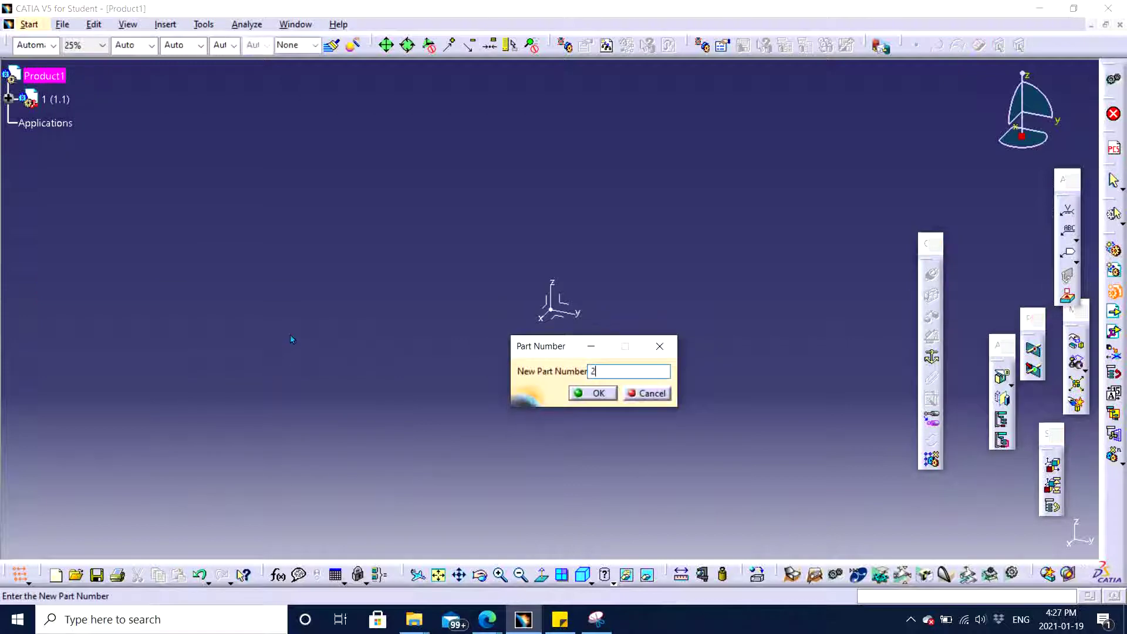
key(Return)
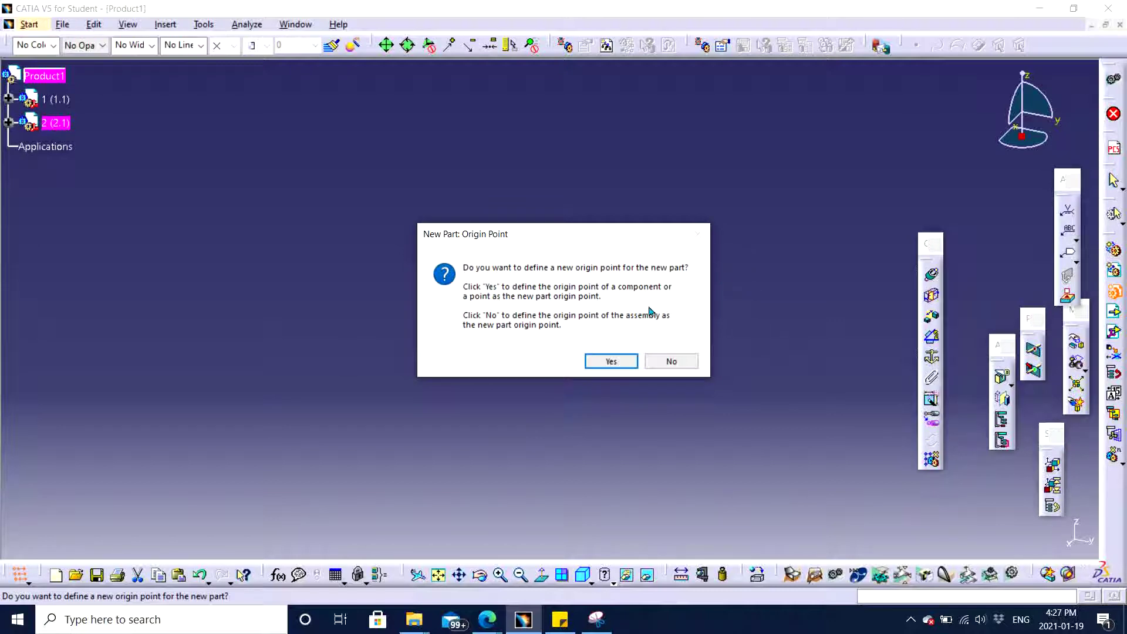
click(610, 360)
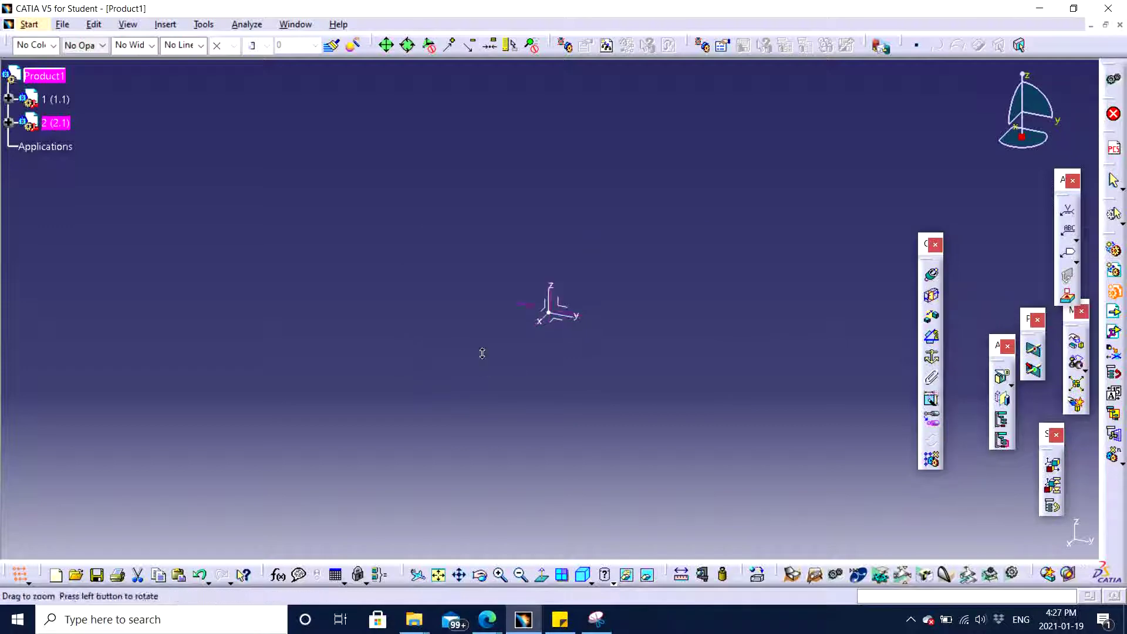
Pick part 1 as the origin reference for part 2 and activate part 1 for editing, with part 2's branch collapsed
scroll(483, 354, up, 1)
middle_drag(634, 392, 527, 418)
scroll(118, 290, down, 1)
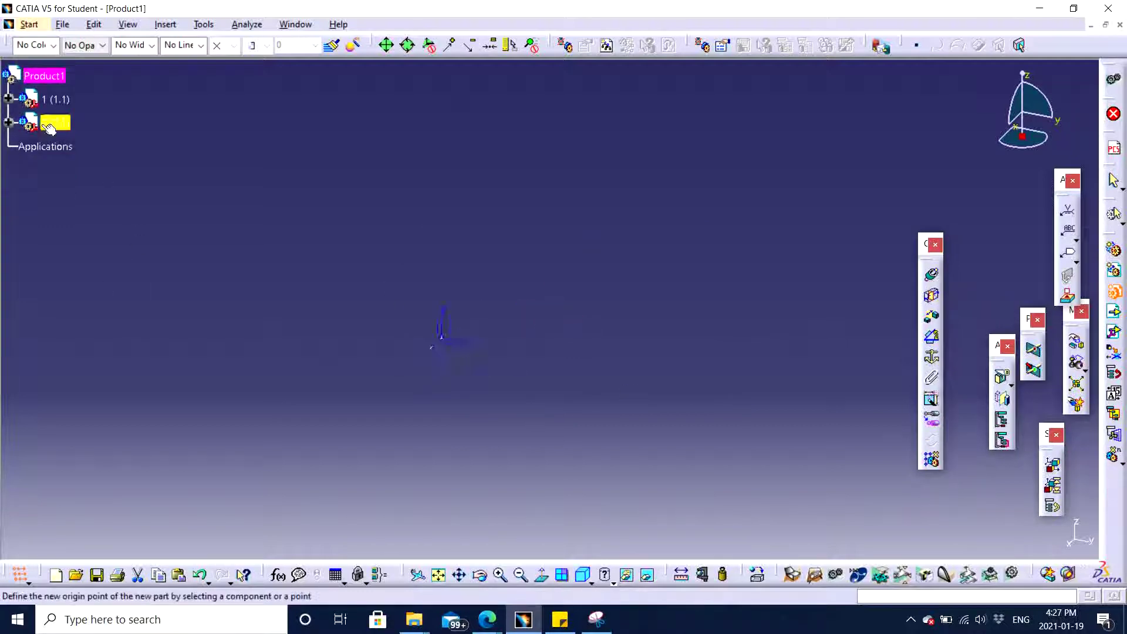
click(9, 98)
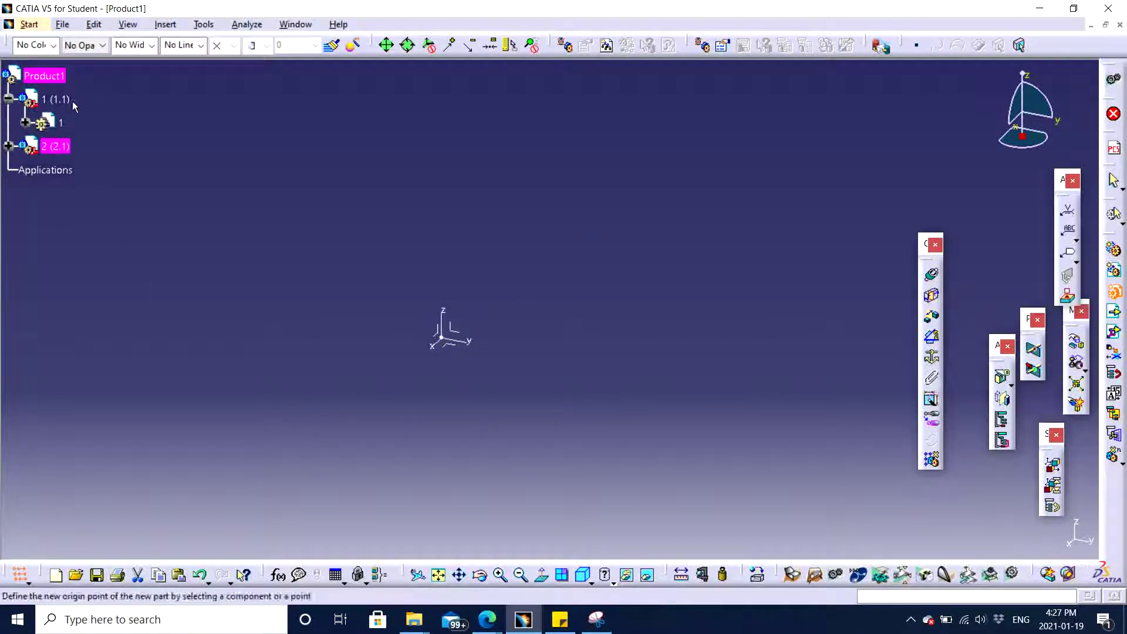
click(9, 145)
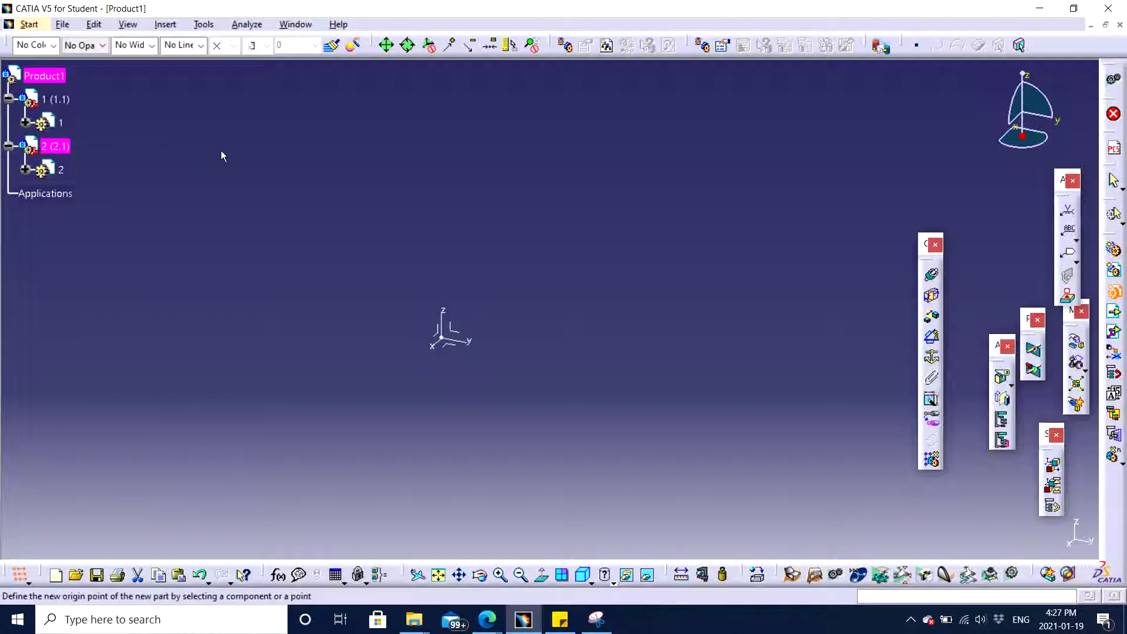
double_click(66, 122)
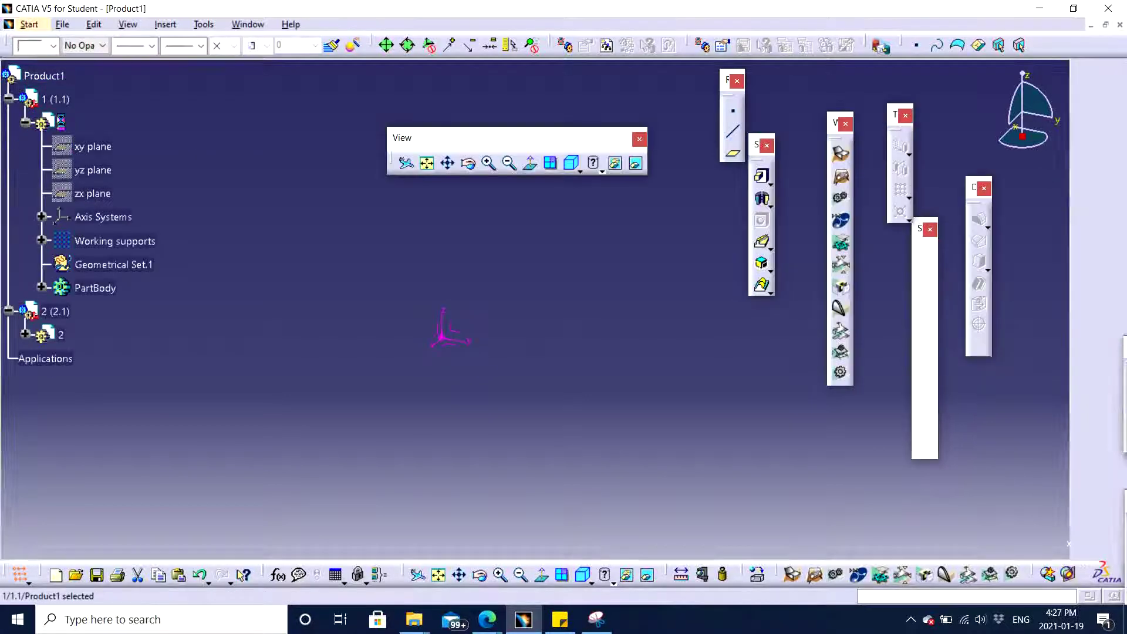
click(9, 311)
click(232, 311)
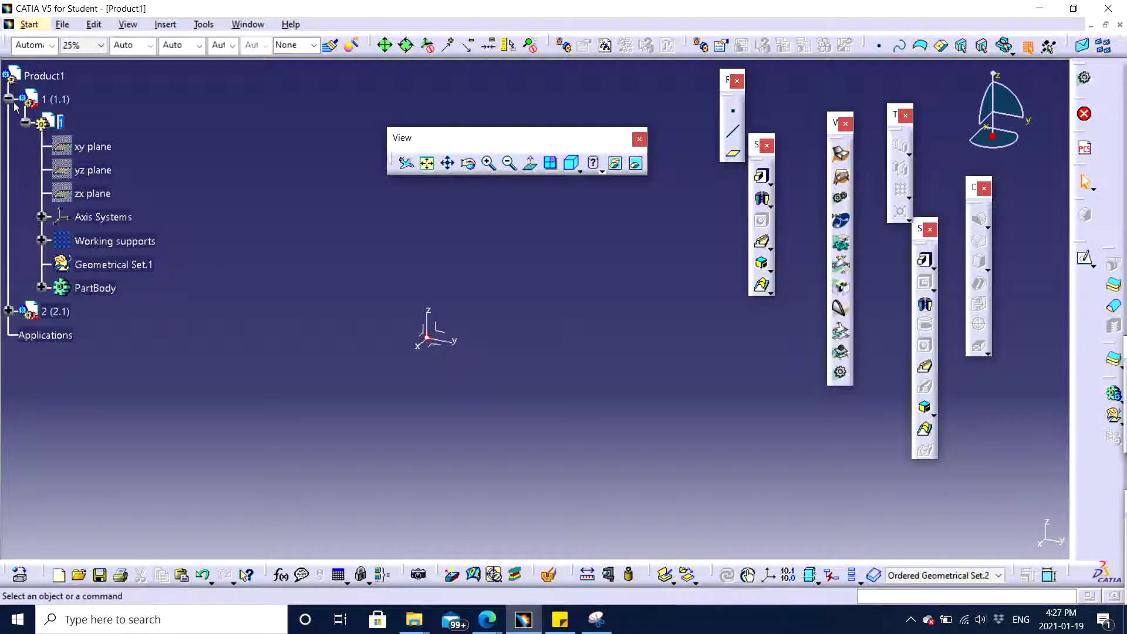
middle_drag(514, 336, 440, 340)
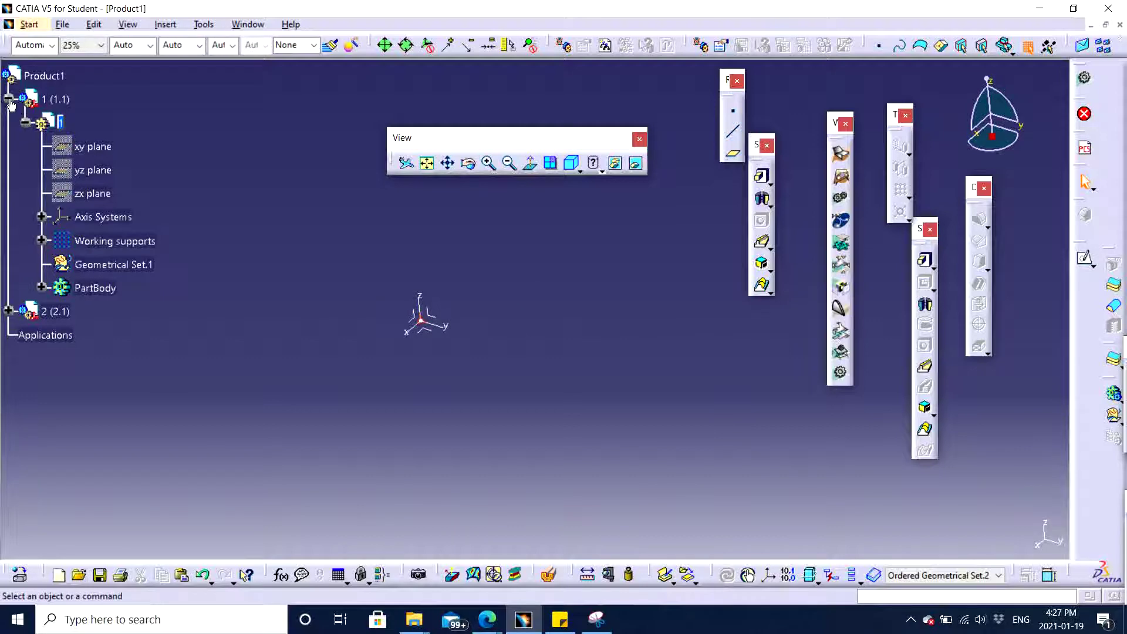
click(25, 122)
middle_drag(403, 297, 315, 202)
scroll(315, 202, up, 1)
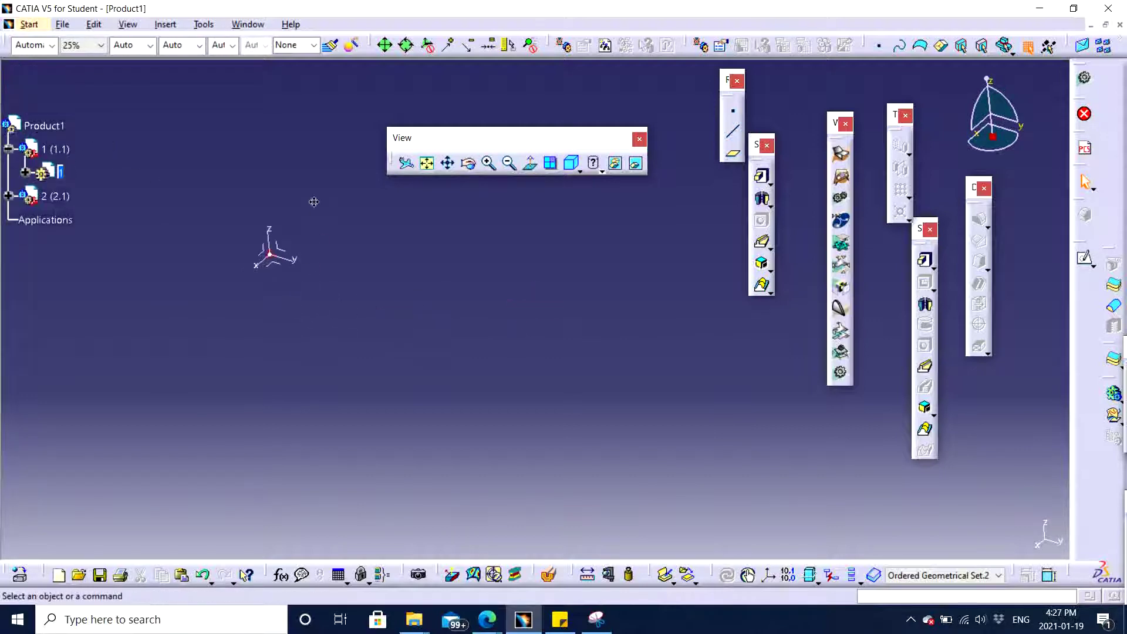
click(60, 174)
middle_drag(365, 312, 500, 364)
middle_drag(428, 355, 486, 243)
mouse_move(486, 243)
middle_down()
mouse_move(521, 352)
mouse_move(550, 321)
mouse_move(564, 342)
middle_up()
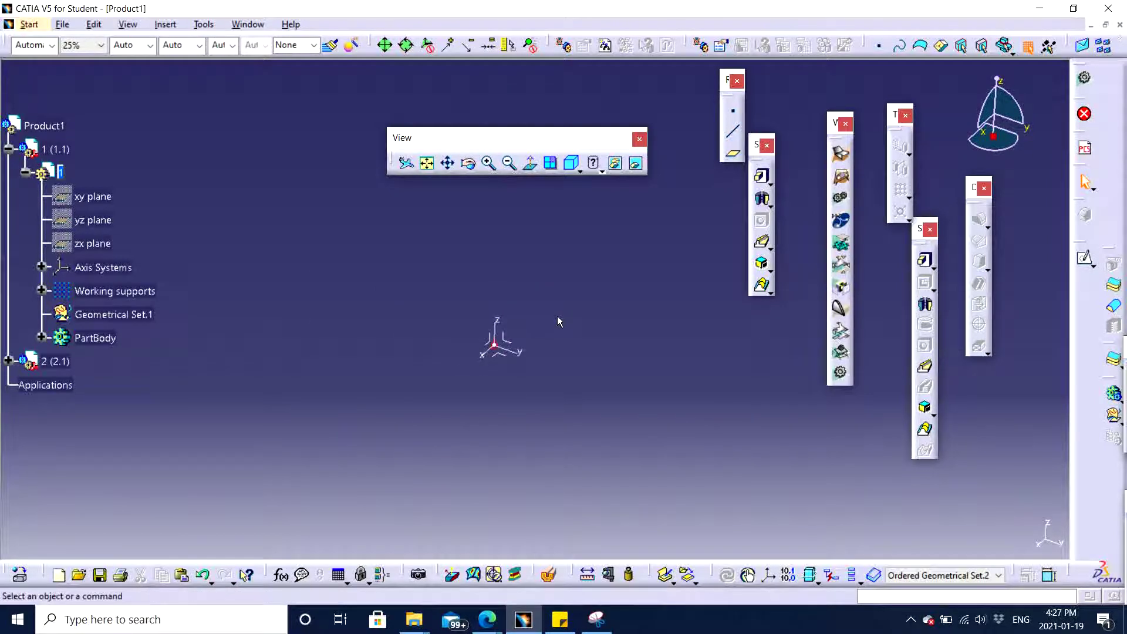
middle_drag(657, 369, 652, 327)
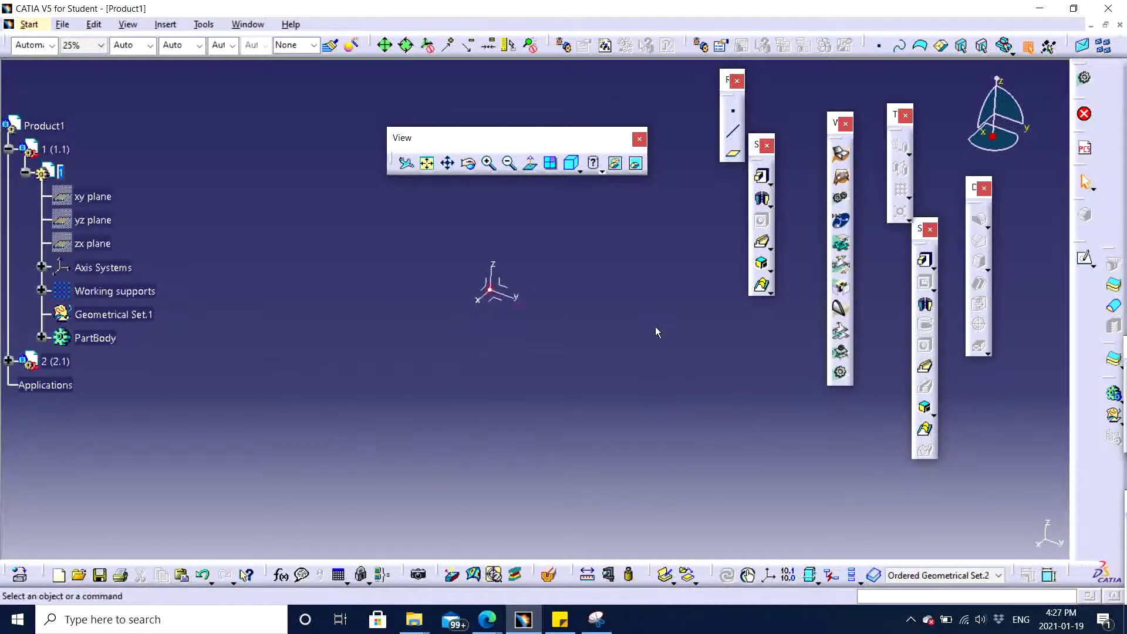
Start a sketch on the xy plane of part 1
click(1084, 264)
middle_drag(521, 295, 578, 273)
click(577, 273)
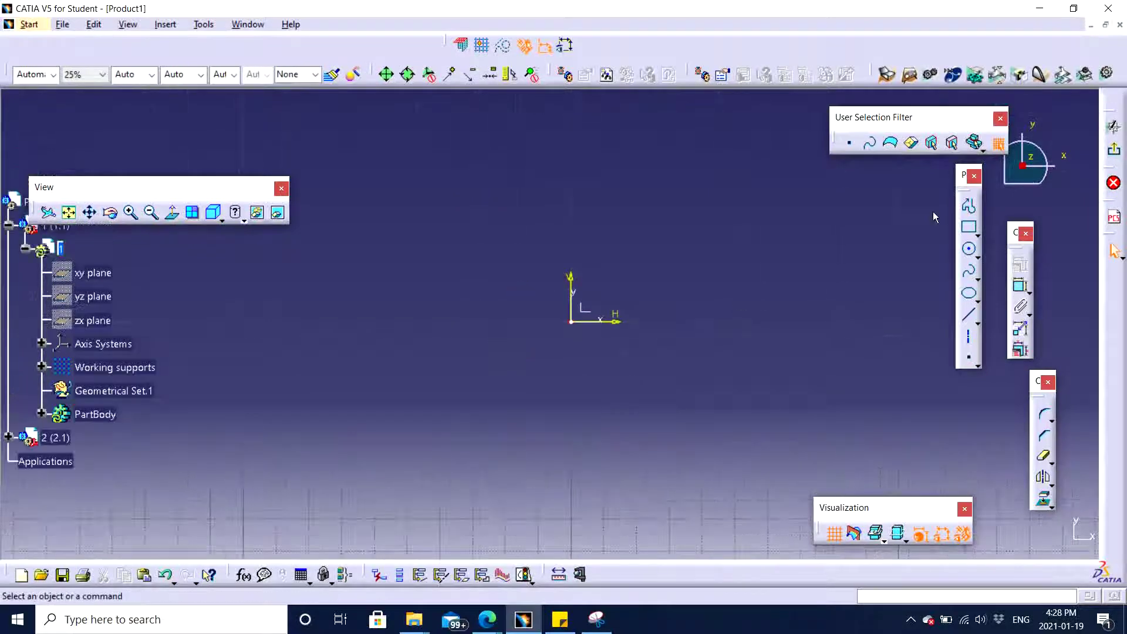
Sketch a centered rectangle about 117 mm wide and 61 mm high around the sketch origin
click(969, 227)
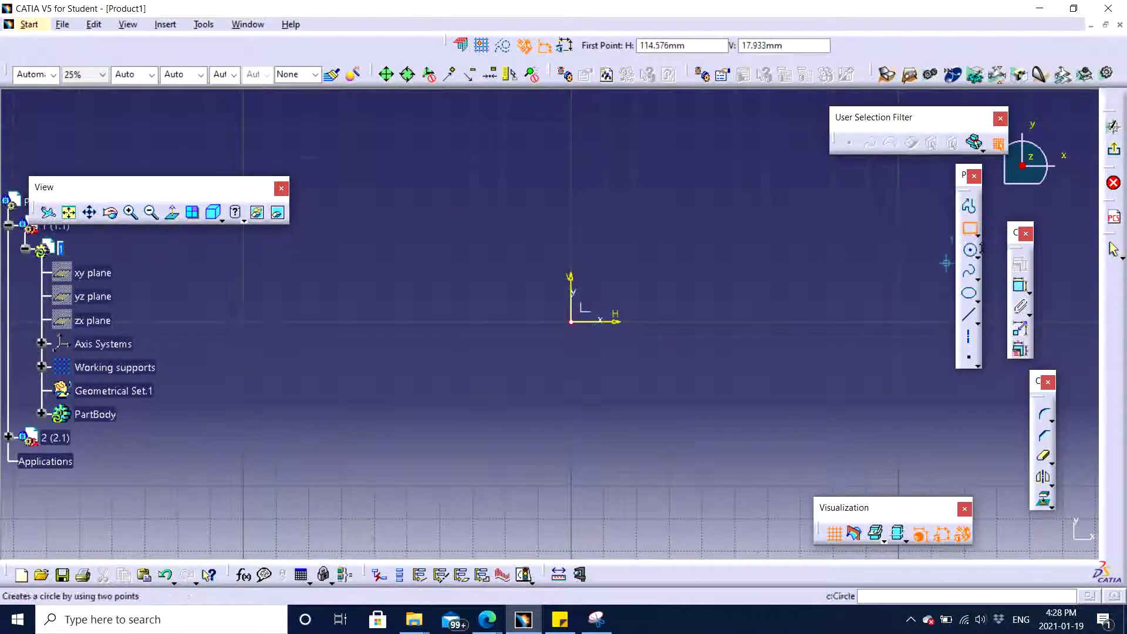
click(978, 236)
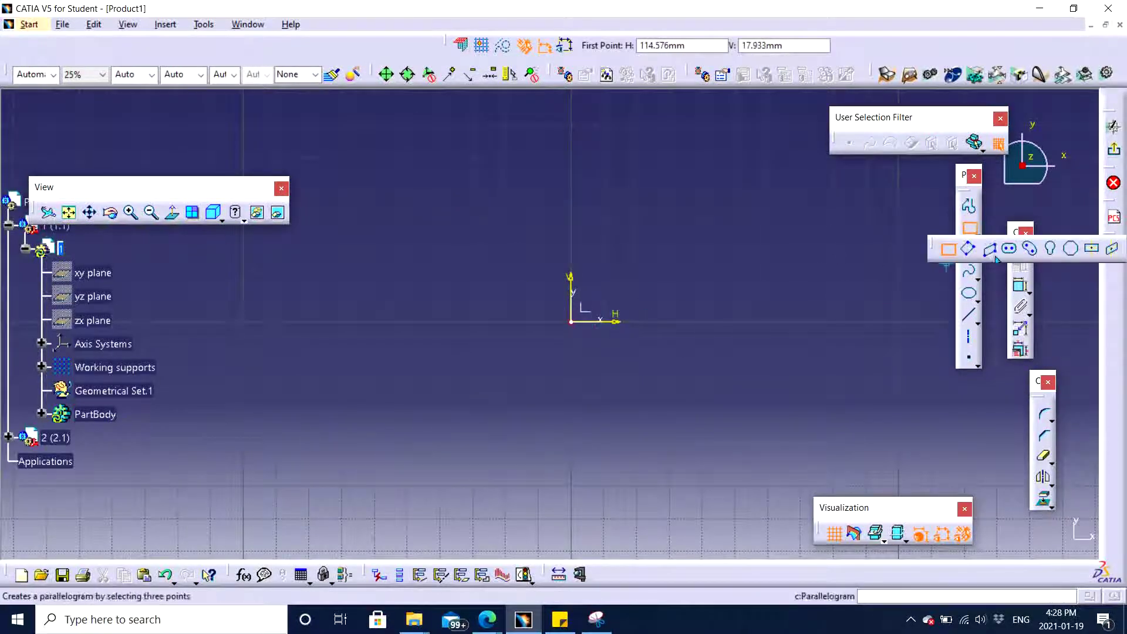
click(1093, 252)
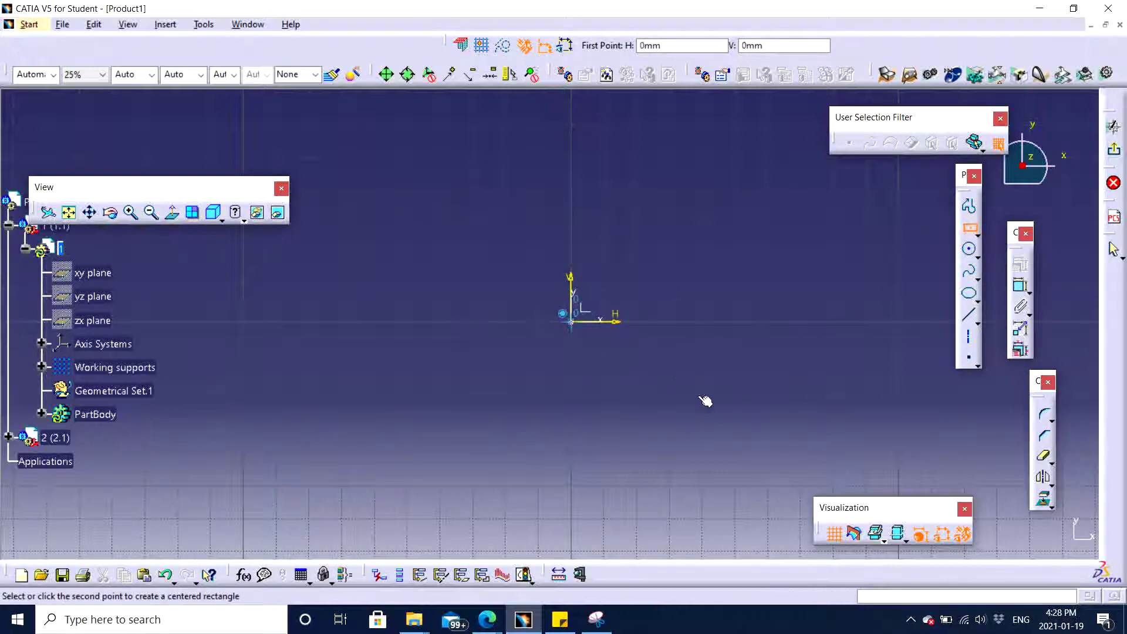
click(571, 322)
click(763, 421)
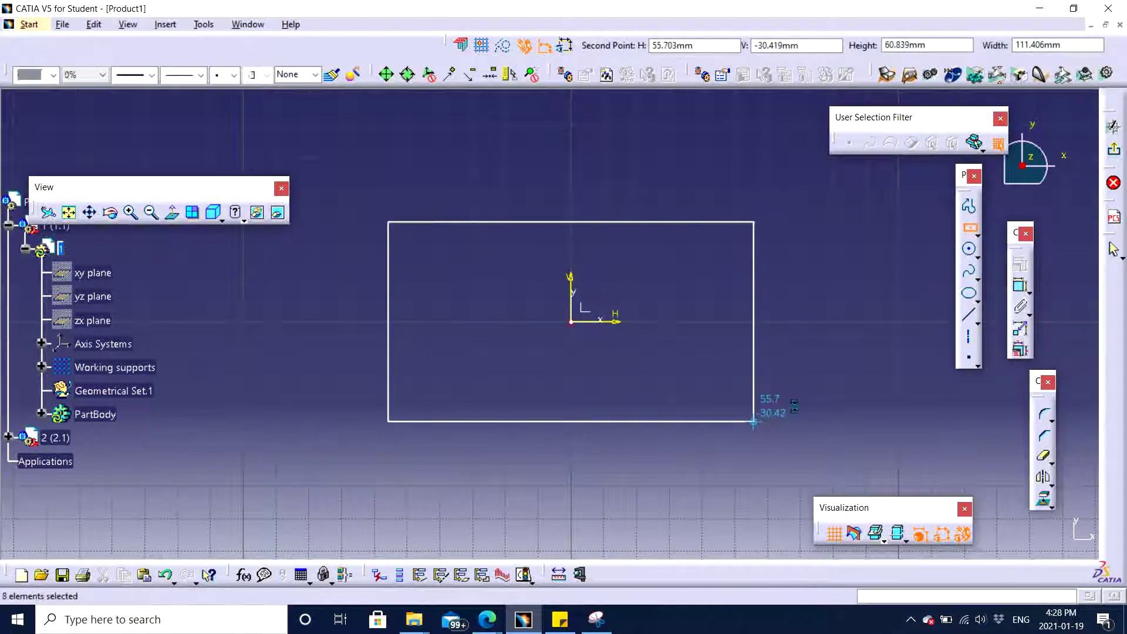
Dimension the rectangle's height on its vertical edge and its width on its upper edge
click(1021, 286)
click(764, 310)
click(825, 311)
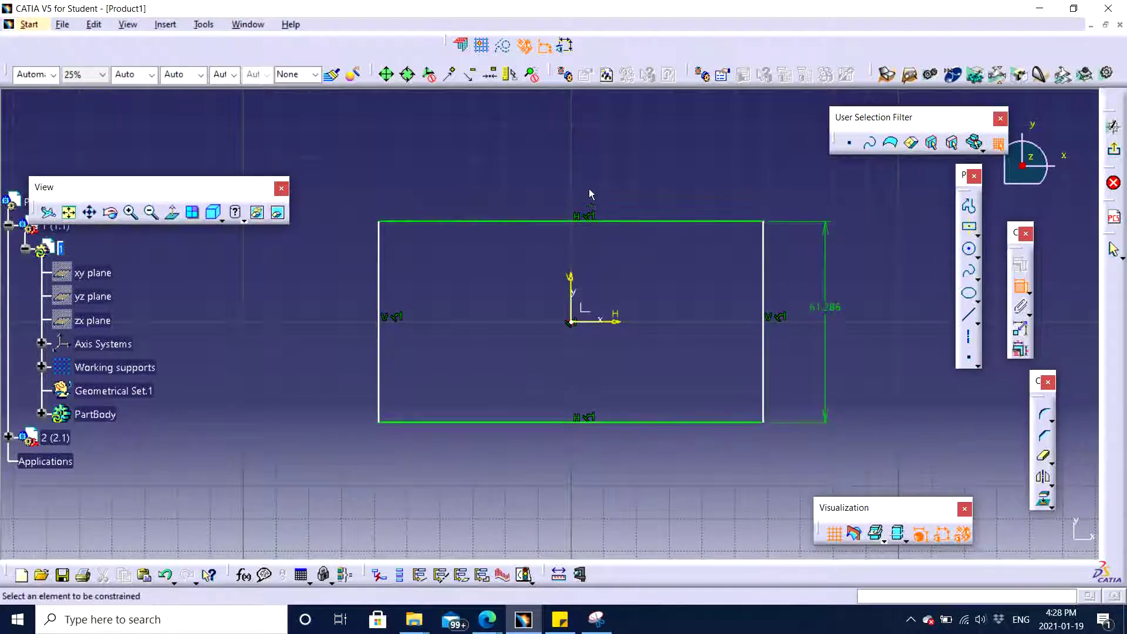
click(644, 224)
Set the rectangle's width to 120 mm and its height to 60 mm, finishing the sketch
double_click(604, 184)
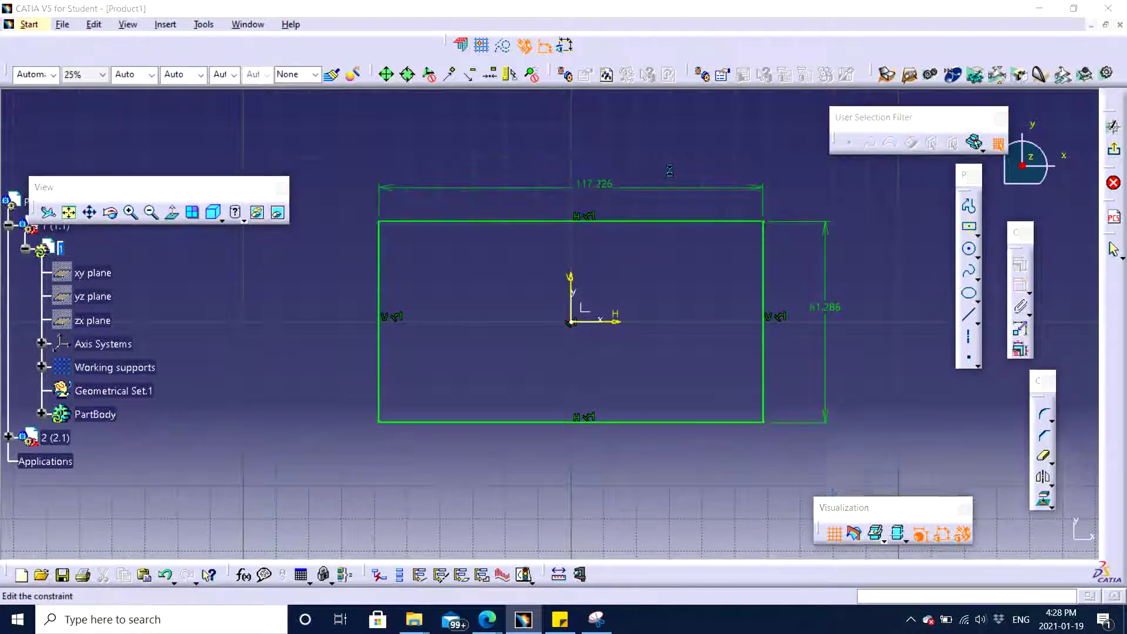
text(12)
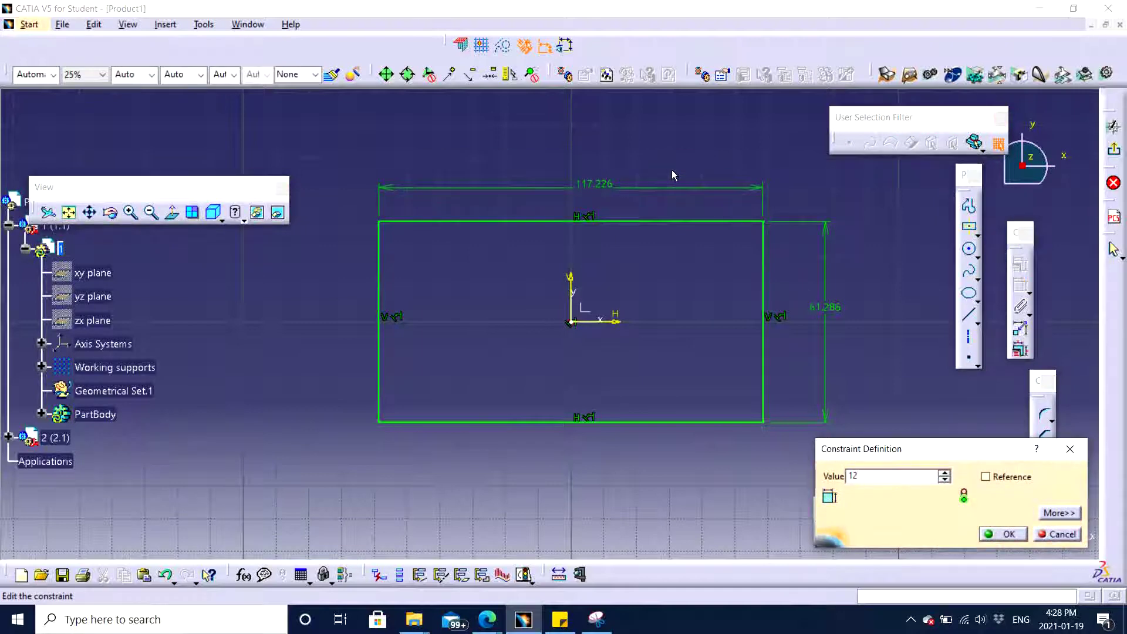
text(0mm)
key(Return)
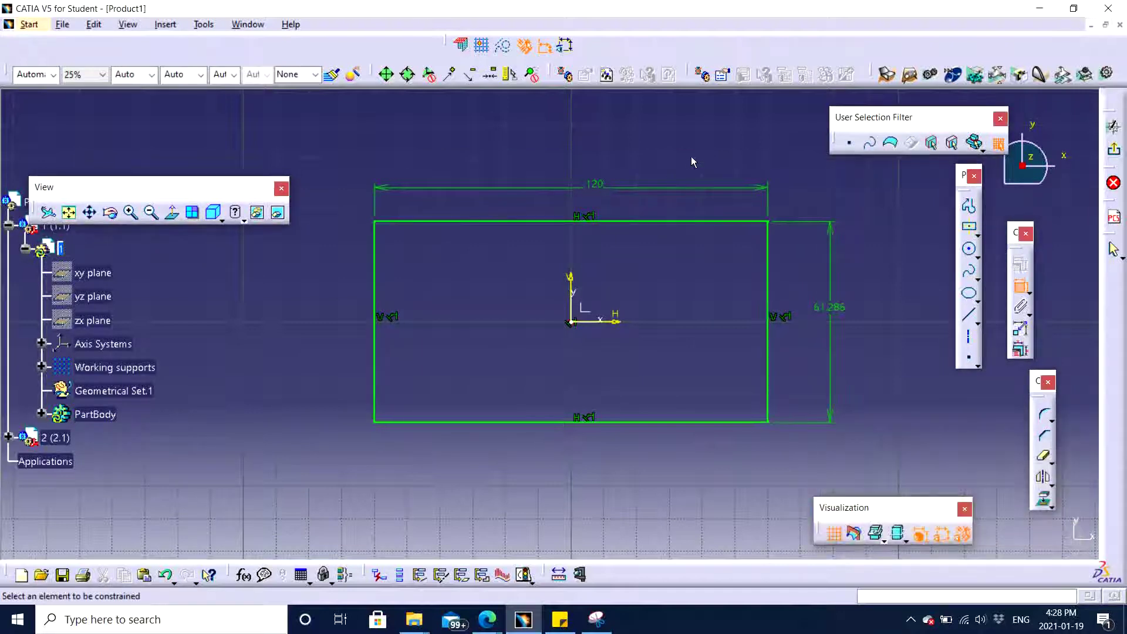
double_click(833, 308)
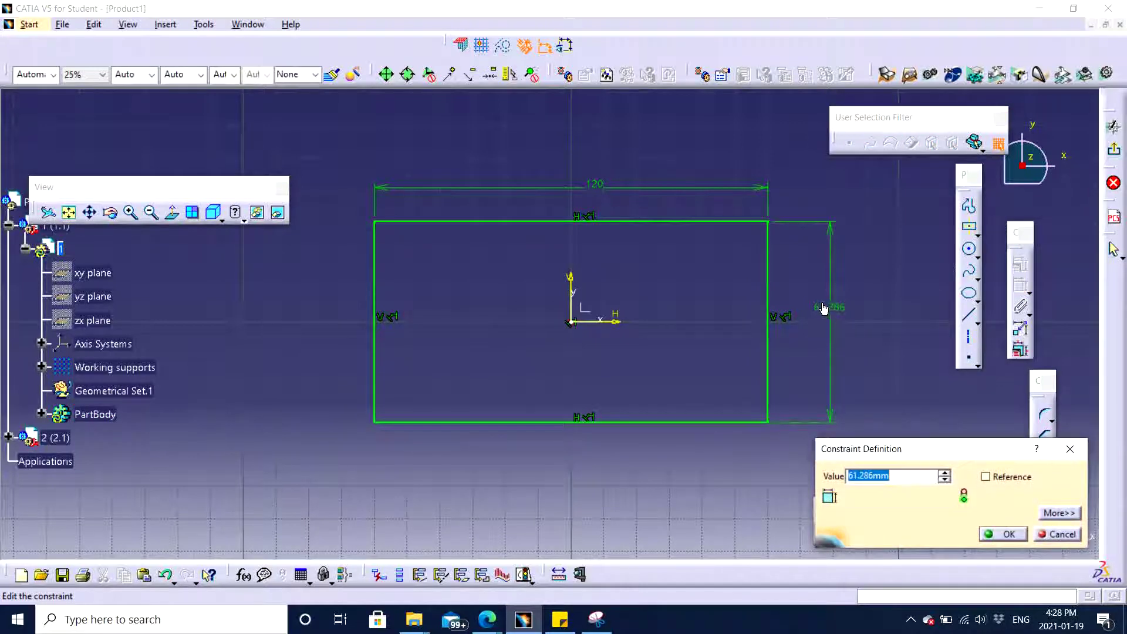
text(60)
key(Return)
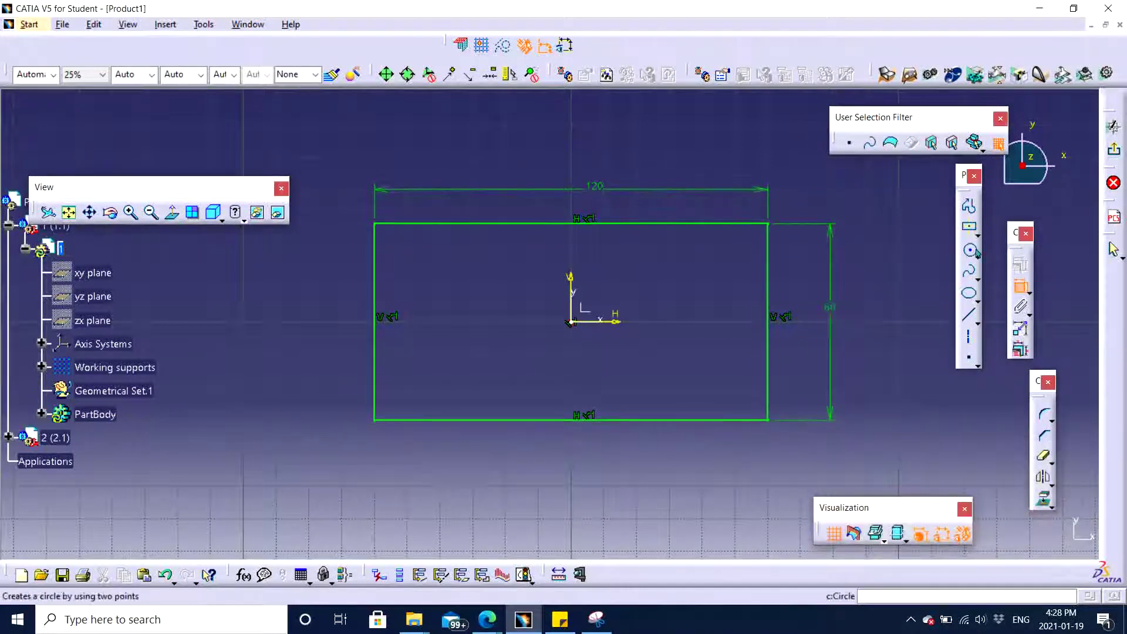
click(1113, 150)
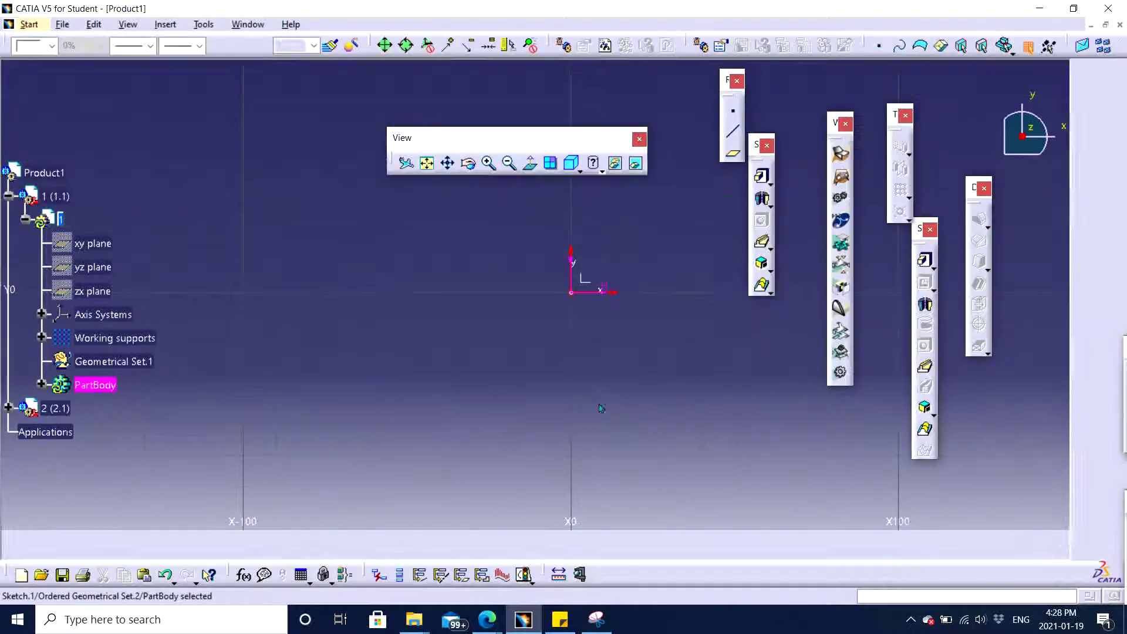
Extrude the rectangle sketch into a pad with a length of 40 mm in part 1's body
click(414, 281)
click(925, 260)
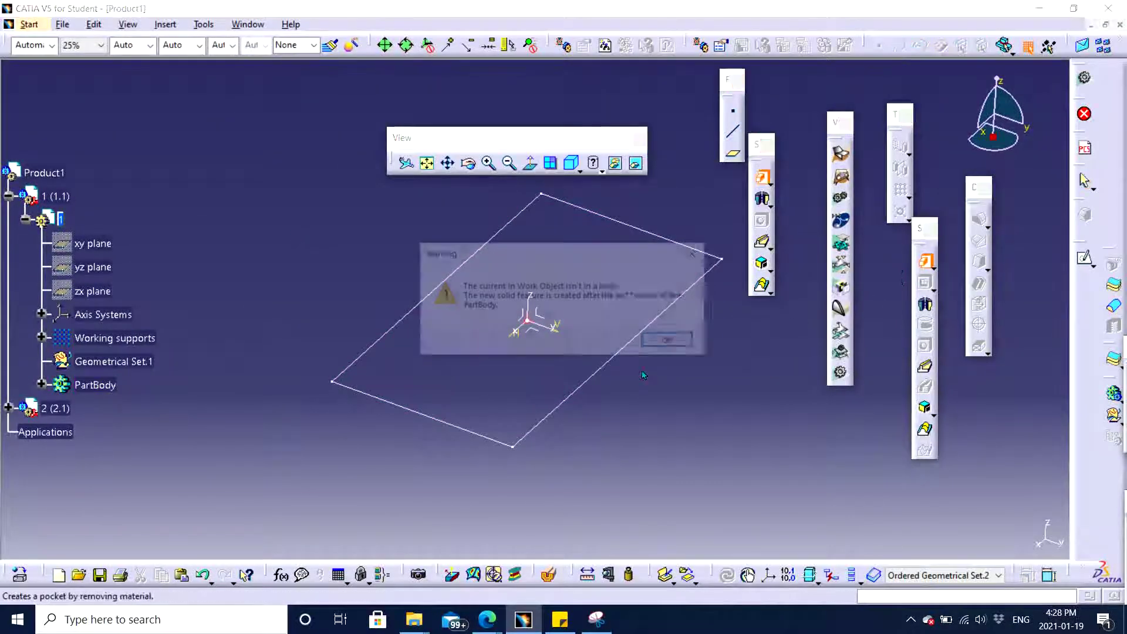
click(668, 340)
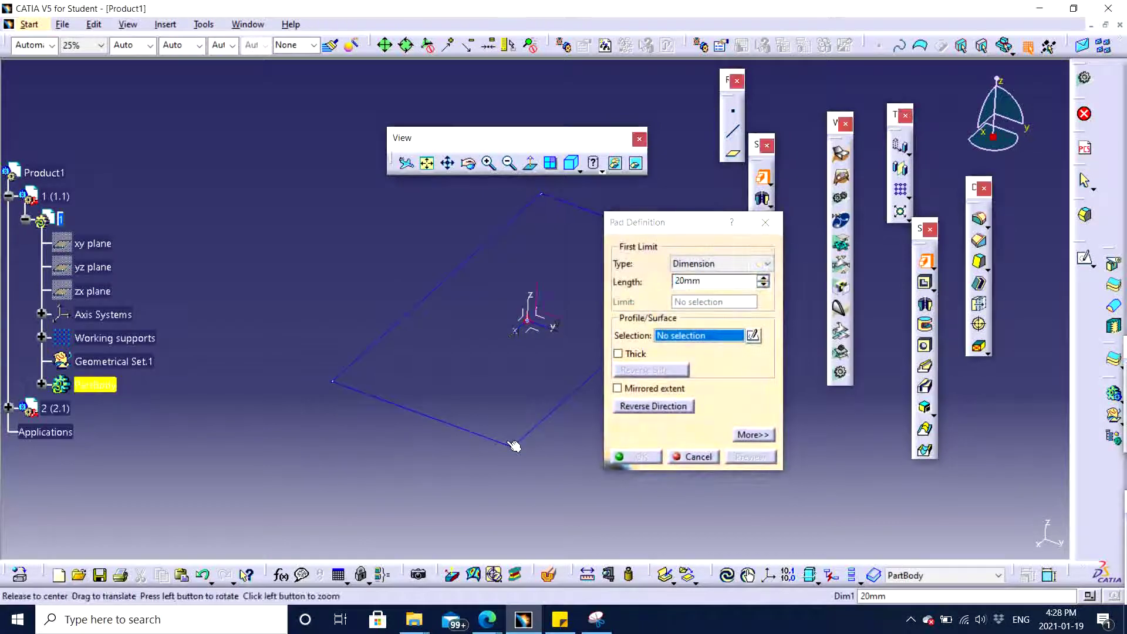
click(516, 377)
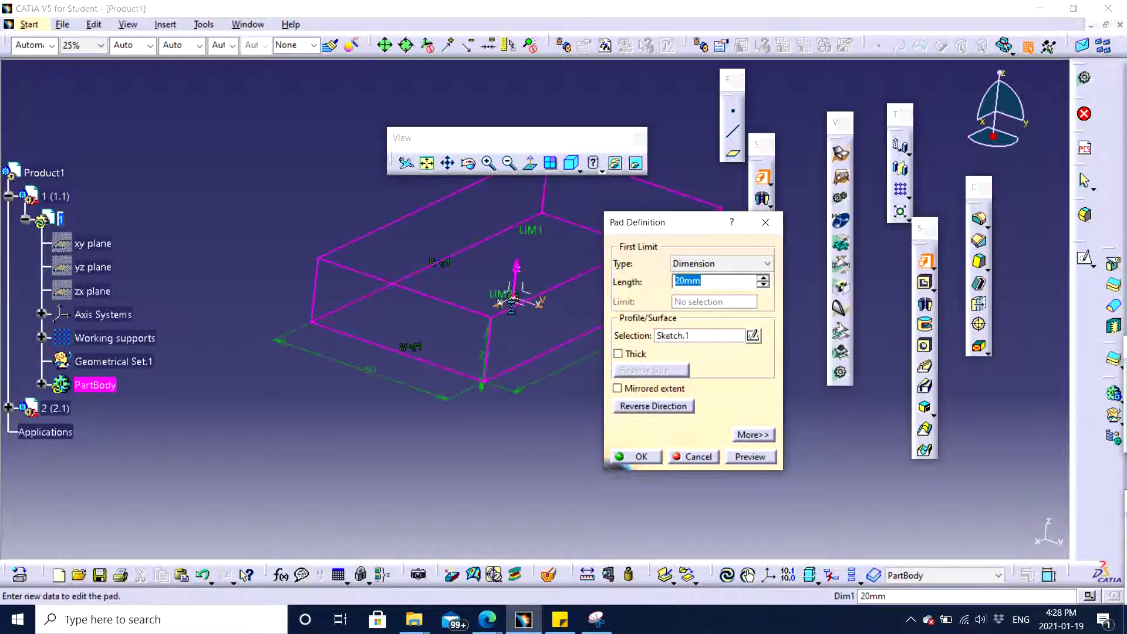
middle_drag(512, 309, 470, 337)
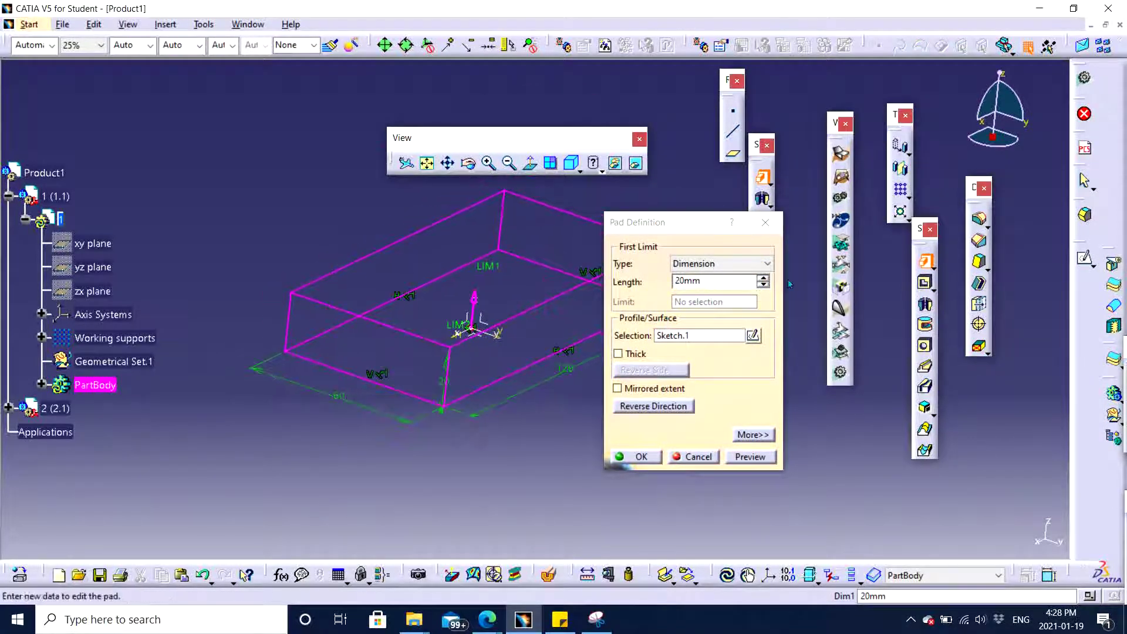
click(762, 277)
click(762, 278)
click(763, 278)
drag(755, 284, 553, 287)
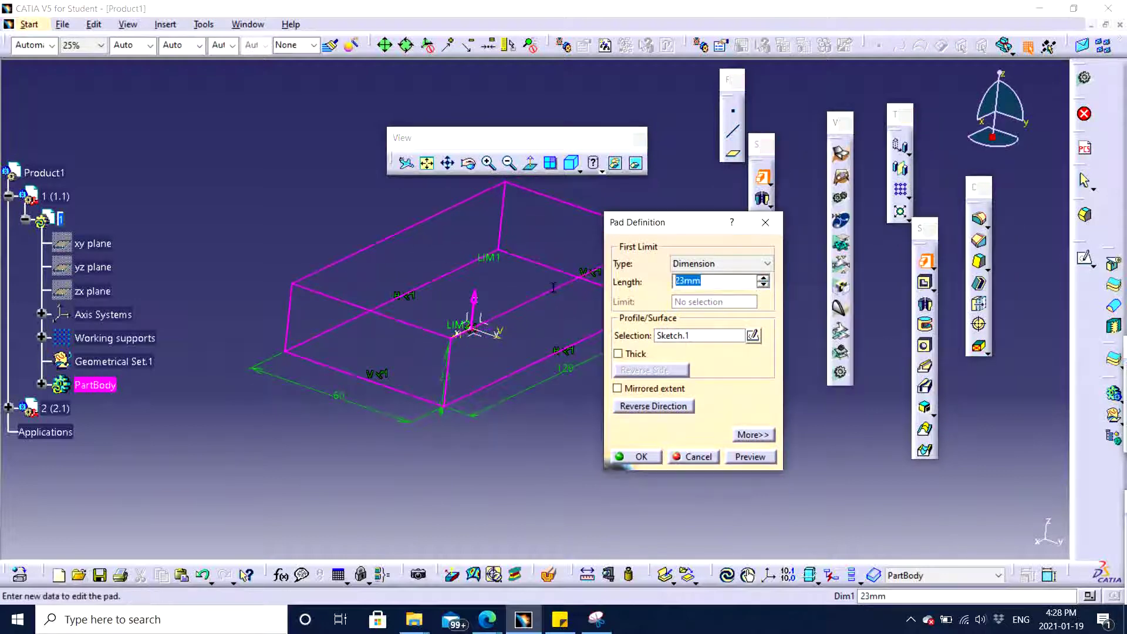
key(BackSpace)
text(40)
key(Return)
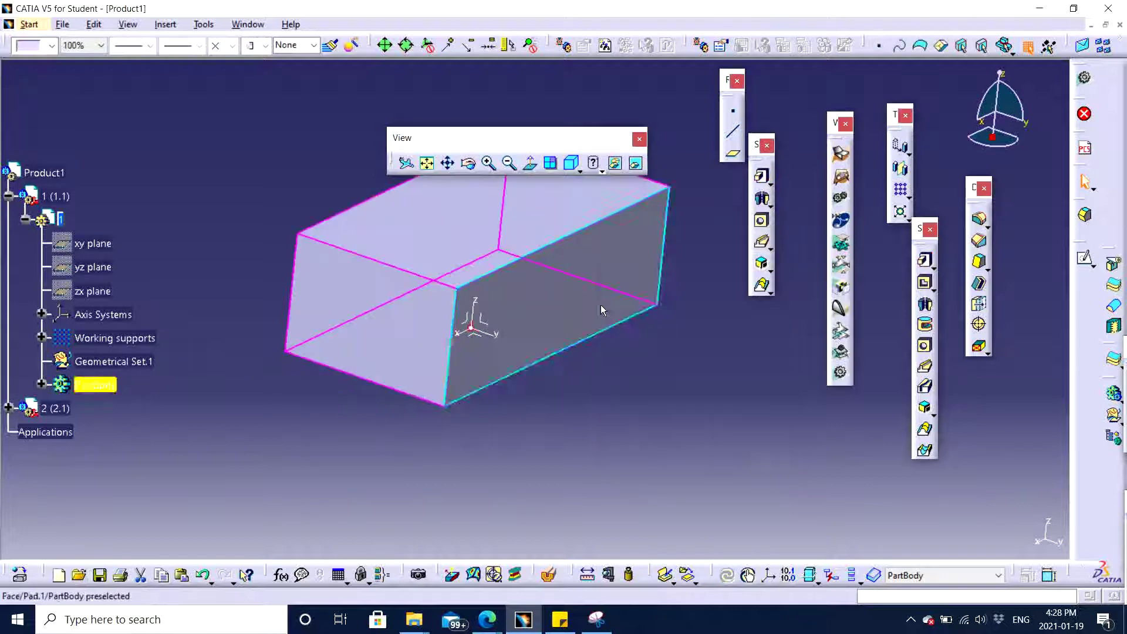
Examine the extruded block of part 1 from several angles
middle_drag(420, 378, 649, 430)
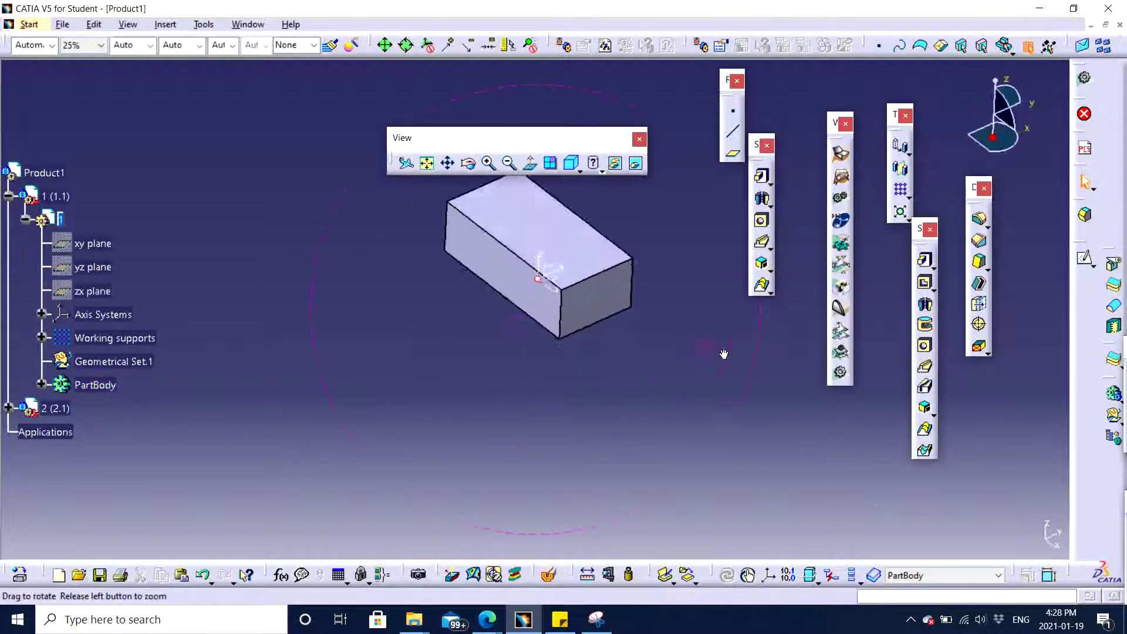
middle_drag(724, 354, 611, 405)
middle_drag(488, 347, 538, 335)
middle_drag(574, 380, 640, 390)
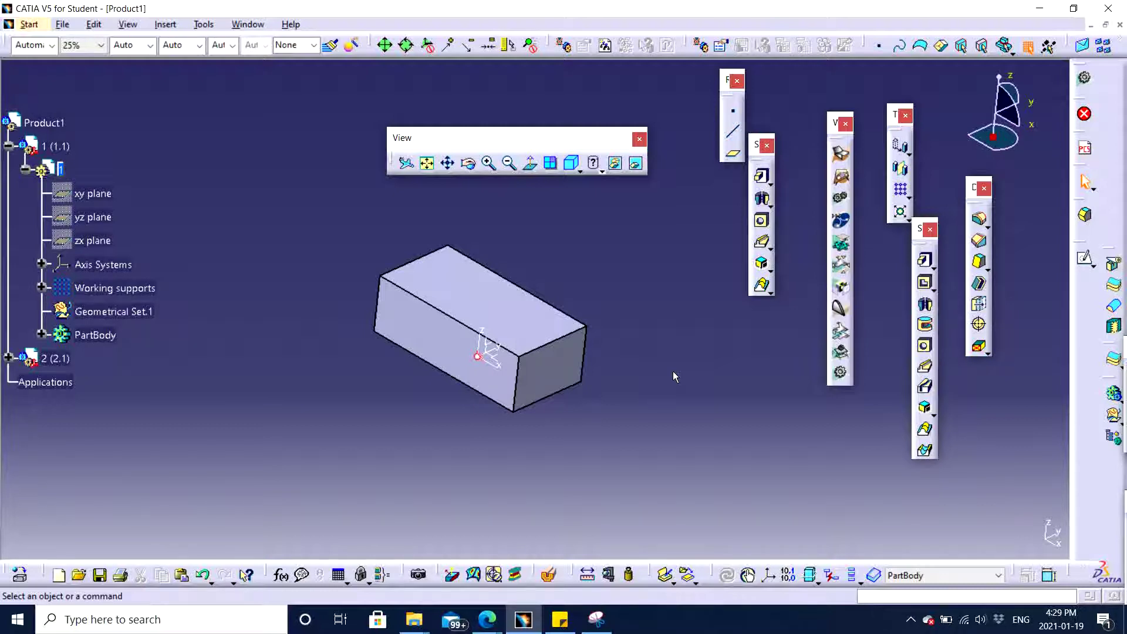
middle_drag(635, 349, 561, 337)
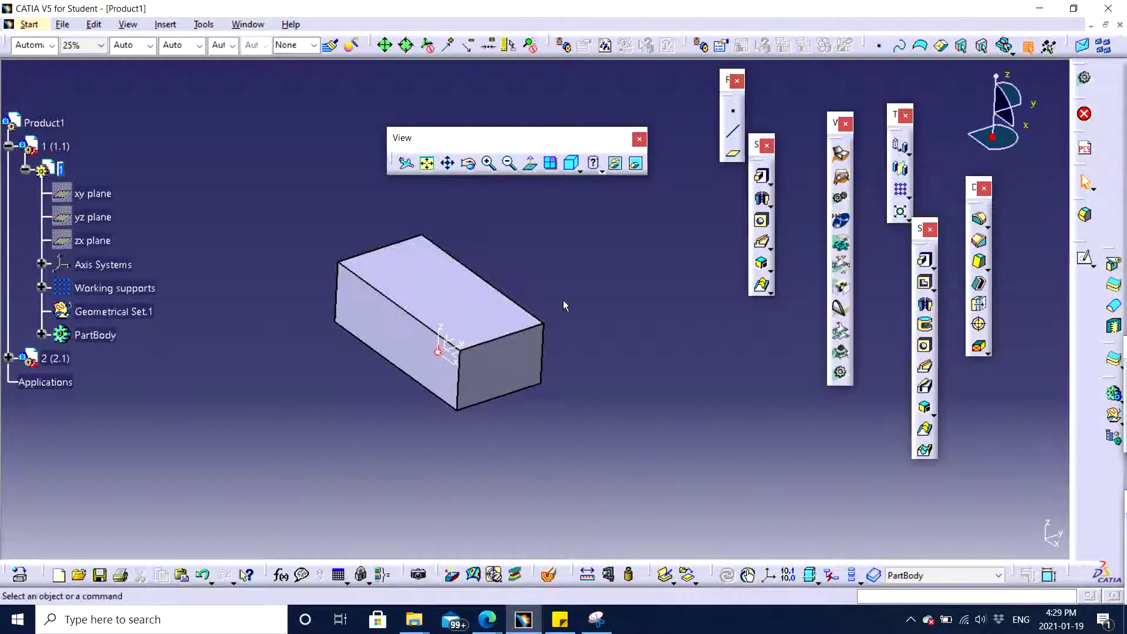
middle_drag(574, 287, 557, 303)
middle_drag(537, 370, 721, 385)
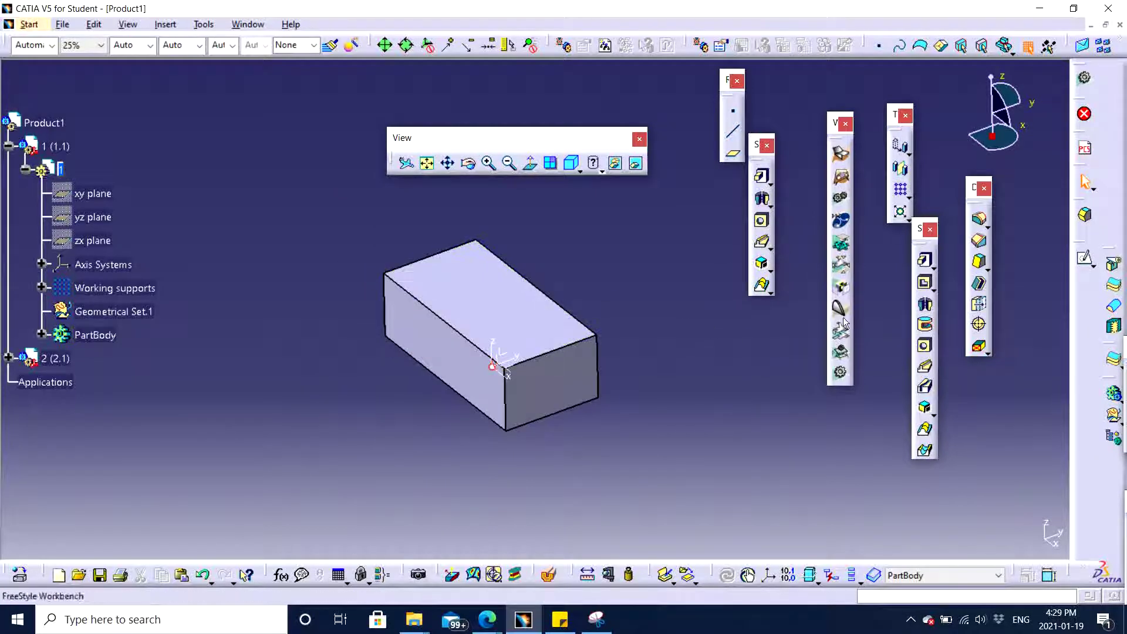
middle_drag(636, 367, 705, 317)
Start a hole on the block's top face and open its positioning sketch
scroll(705, 320, up, 1)
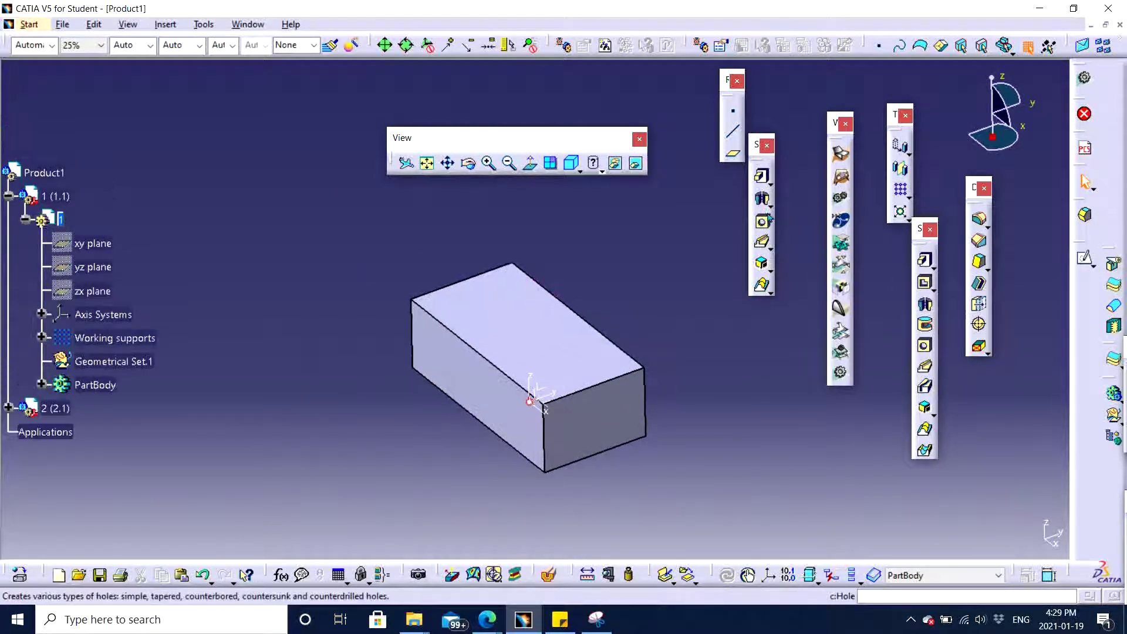
middle_drag(718, 361, 701, 298)
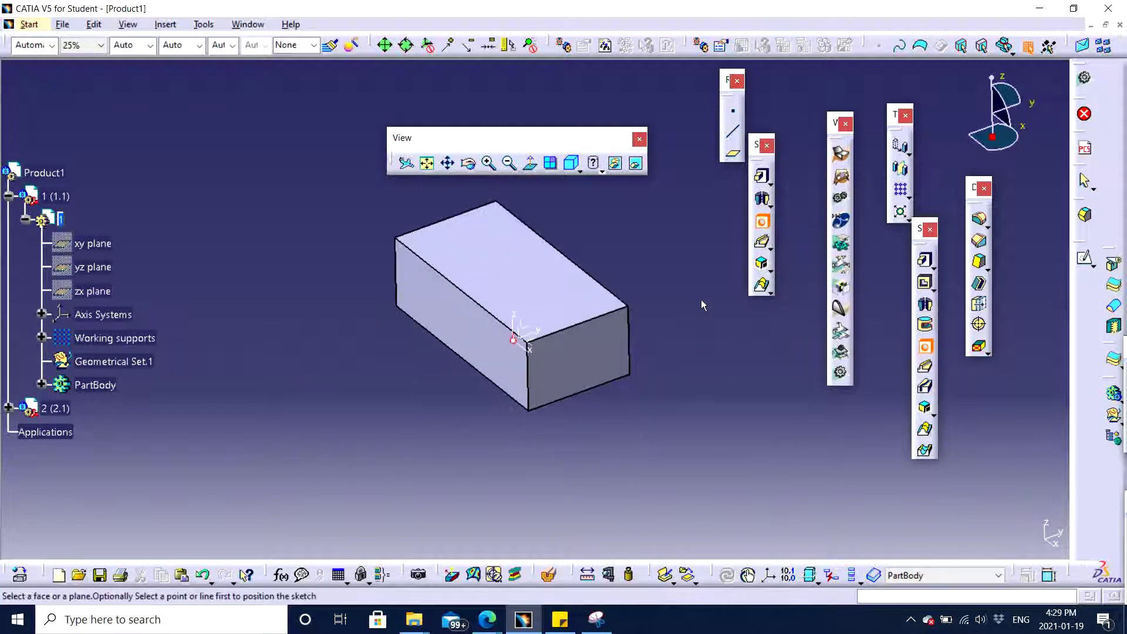
click(526, 287)
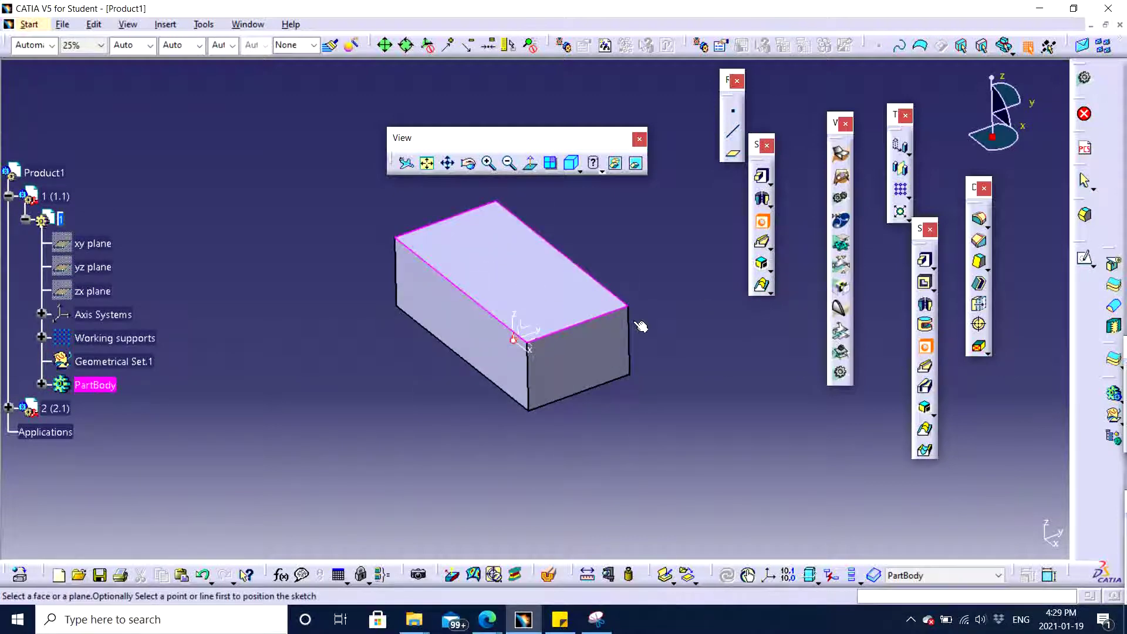
middle_drag(539, 305, 578, 369)
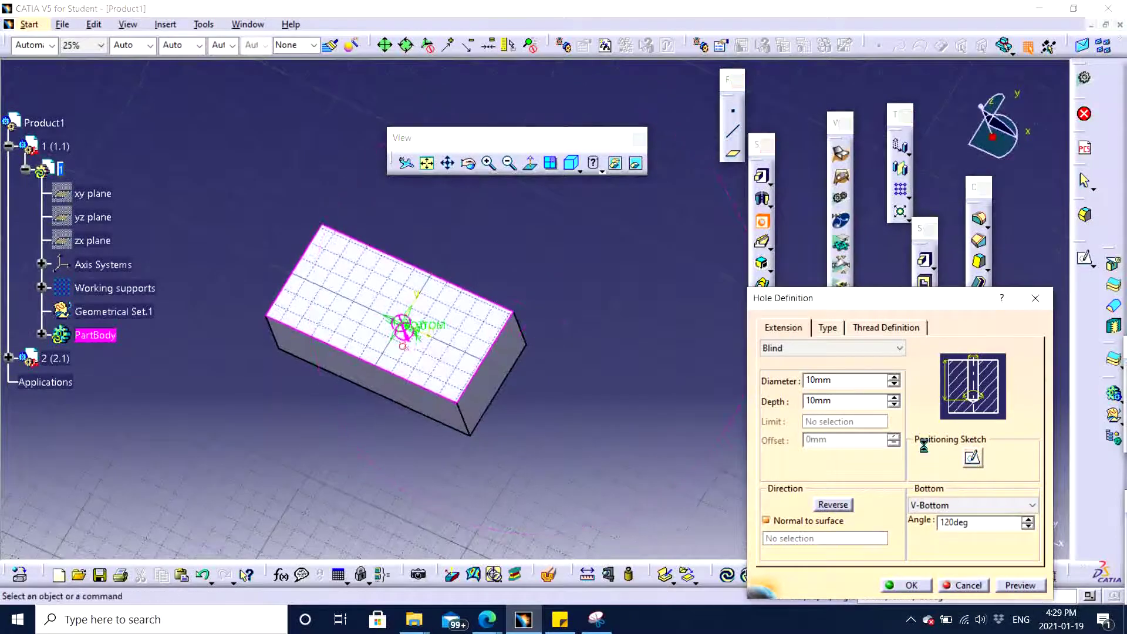
click(973, 457)
mouse_move(742, 353)
middle_down()
mouse_move(787, 389)
mouse_move(785, 370)
middle_up()
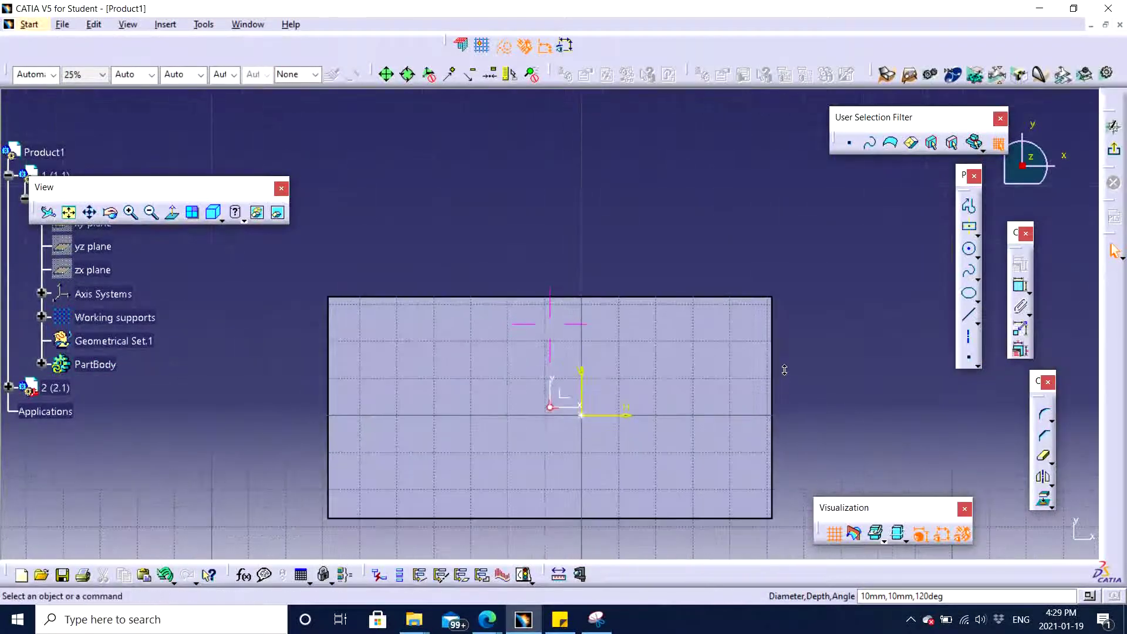
Try to constrain the hole's center point to the part origin using a defined constraint
click(580, 415)
ctrl+click(582, 415)
key(Escape)
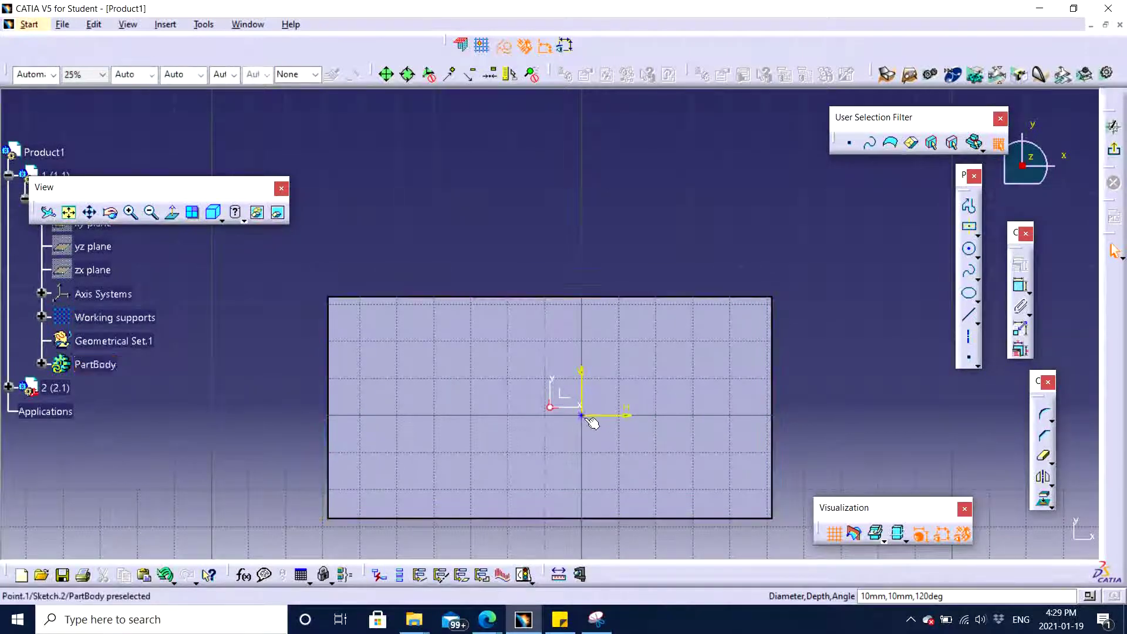
click(583, 416)
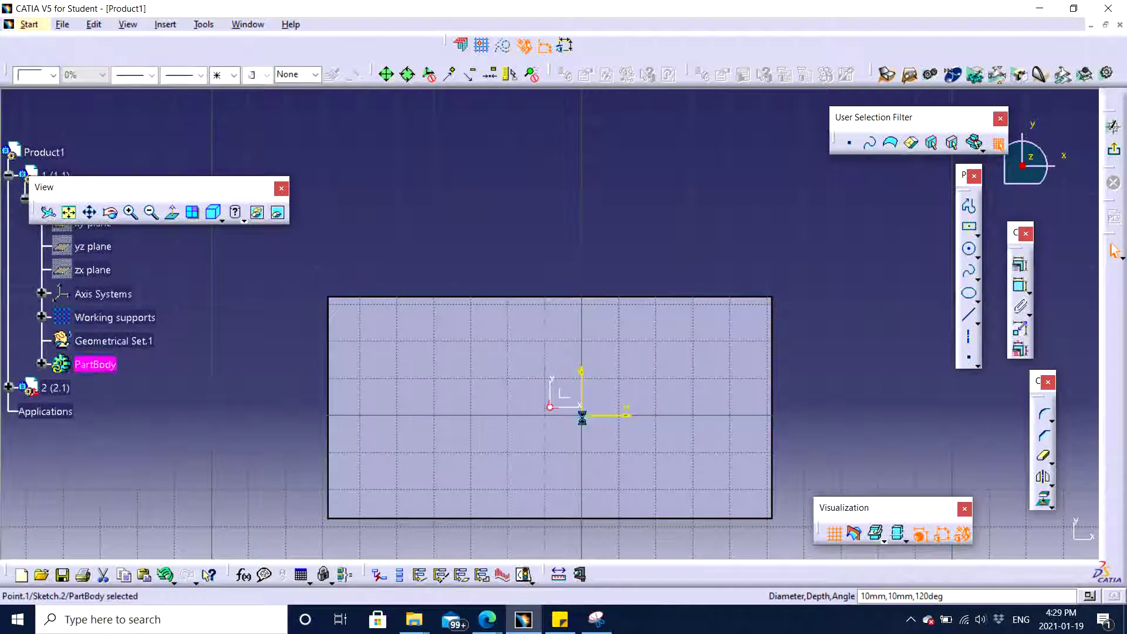
ctrl+click(551, 407)
click(1021, 265)
click(1069, 299)
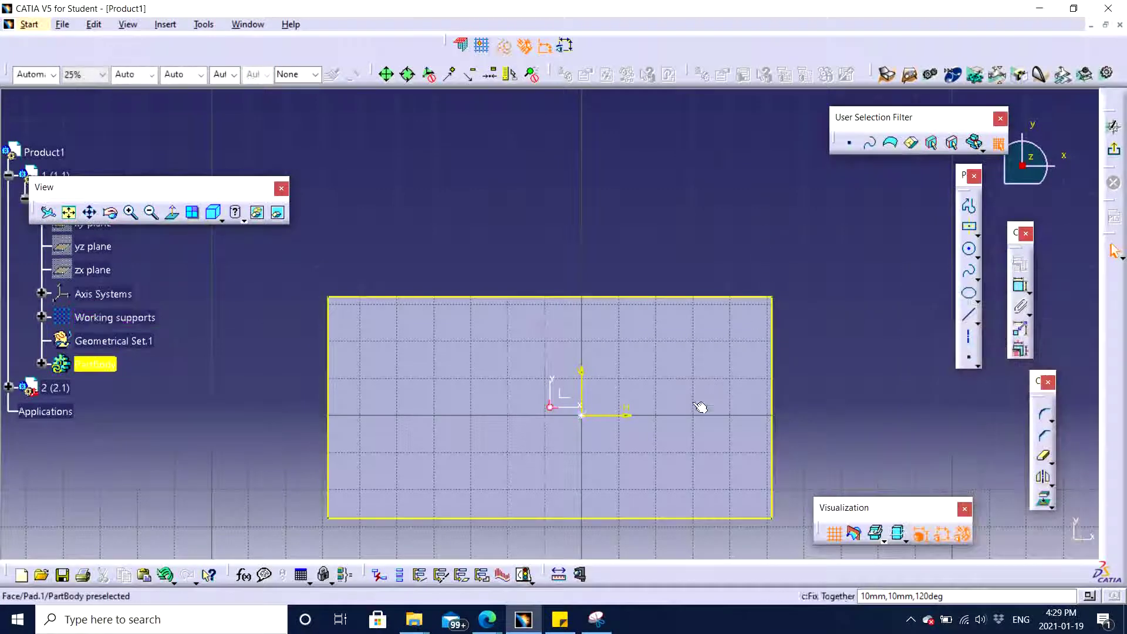
Dimension the hole's center point from the block's lower long edge and set the distance to 30 mm
middle_drag(622, 374, 589, 301)
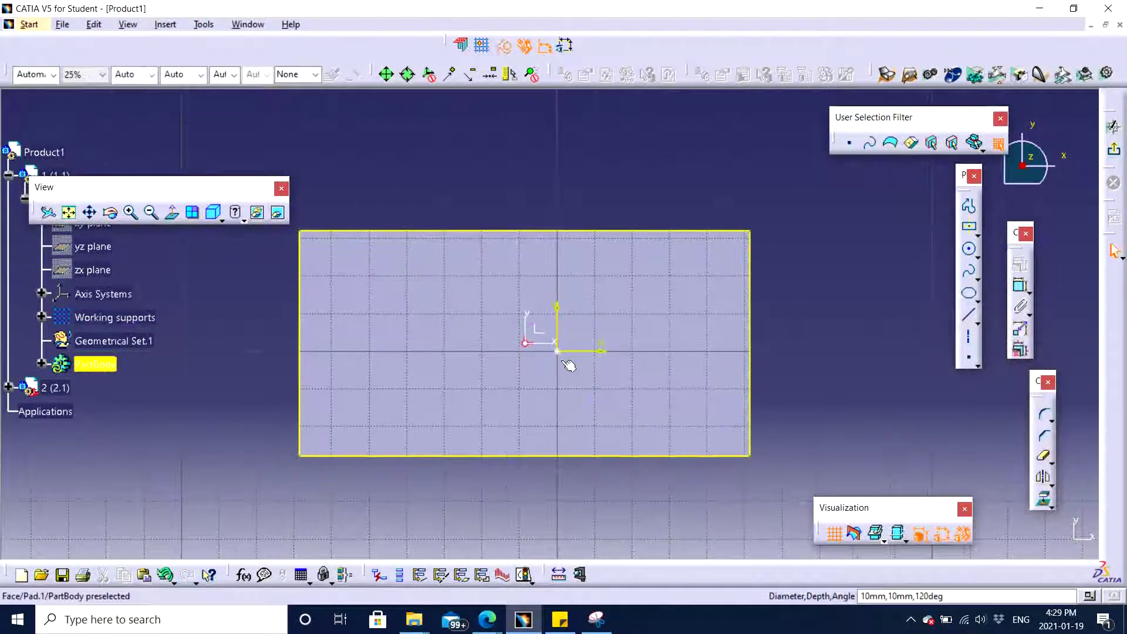
click(1021, 285)
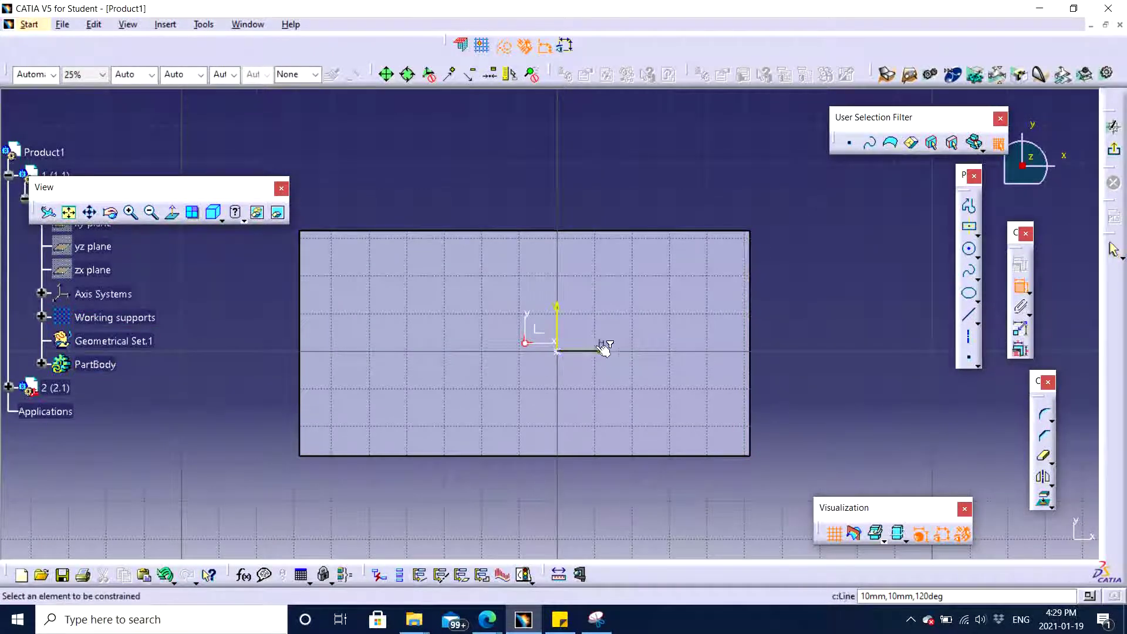
click(558, 352)
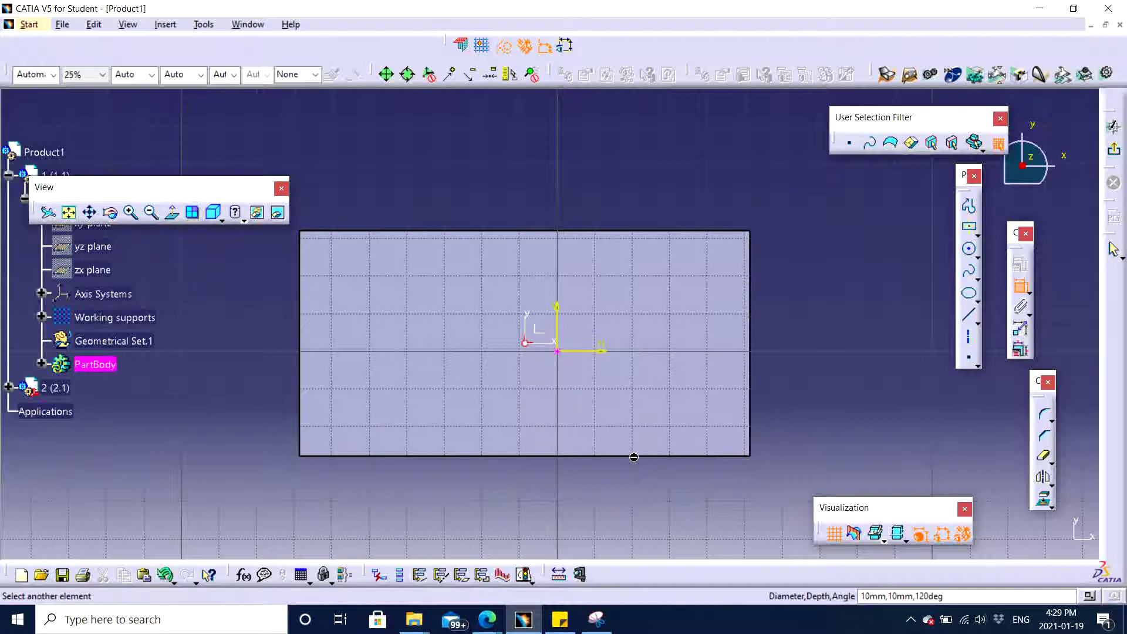
click(734, 456)
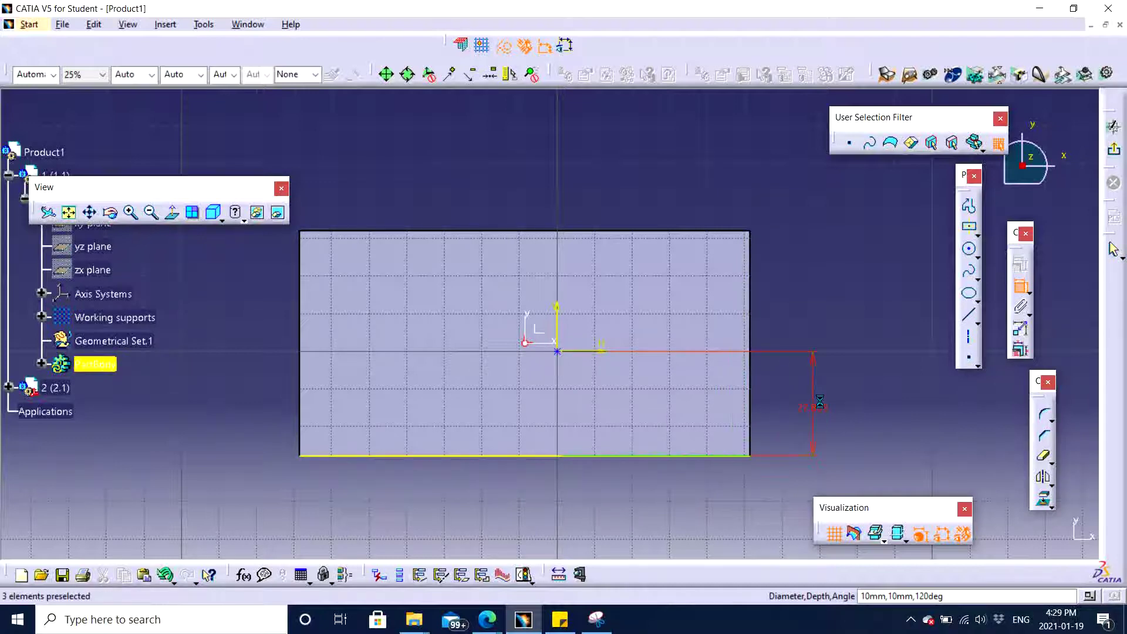
click(820, 404)
double_click(818, 411)
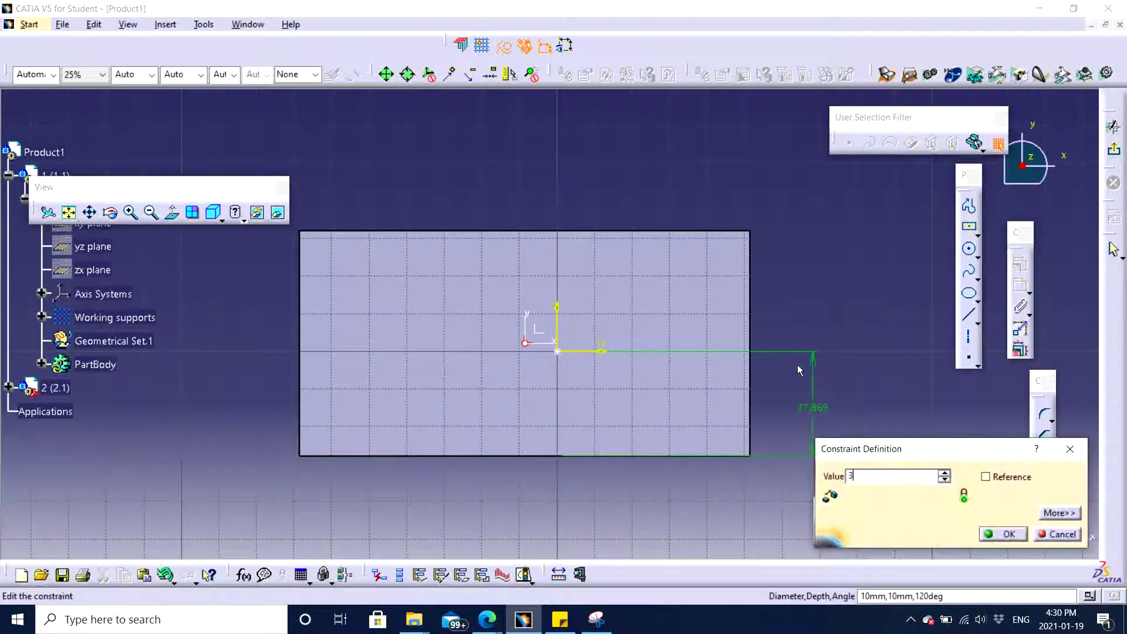
key(Return)
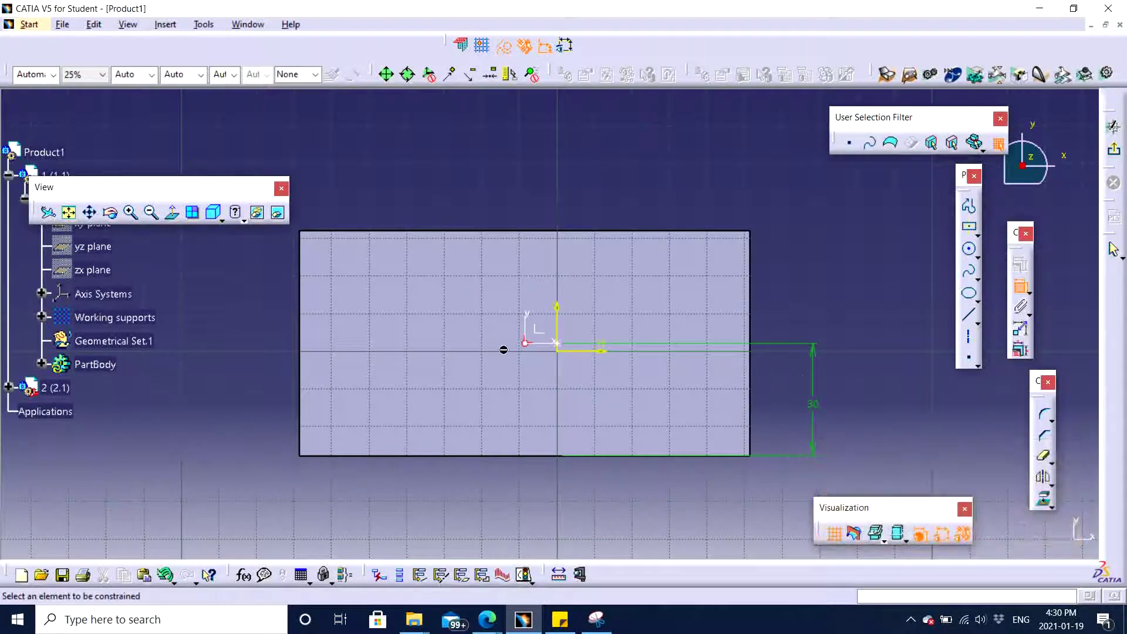
Dimension the hole's center point from the block's right short edge at 60 mm, finishing the positioning sketch
click(557, 344)
click(749, 282)
click(640, 193)
double_click(641, 193)
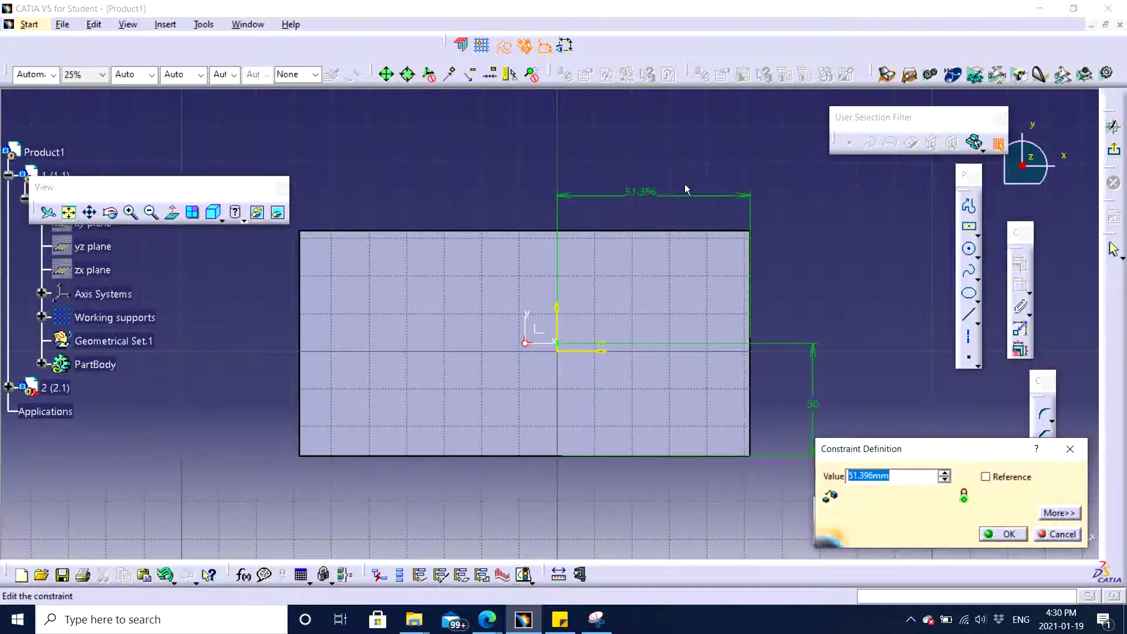
text(60)
key(Return)
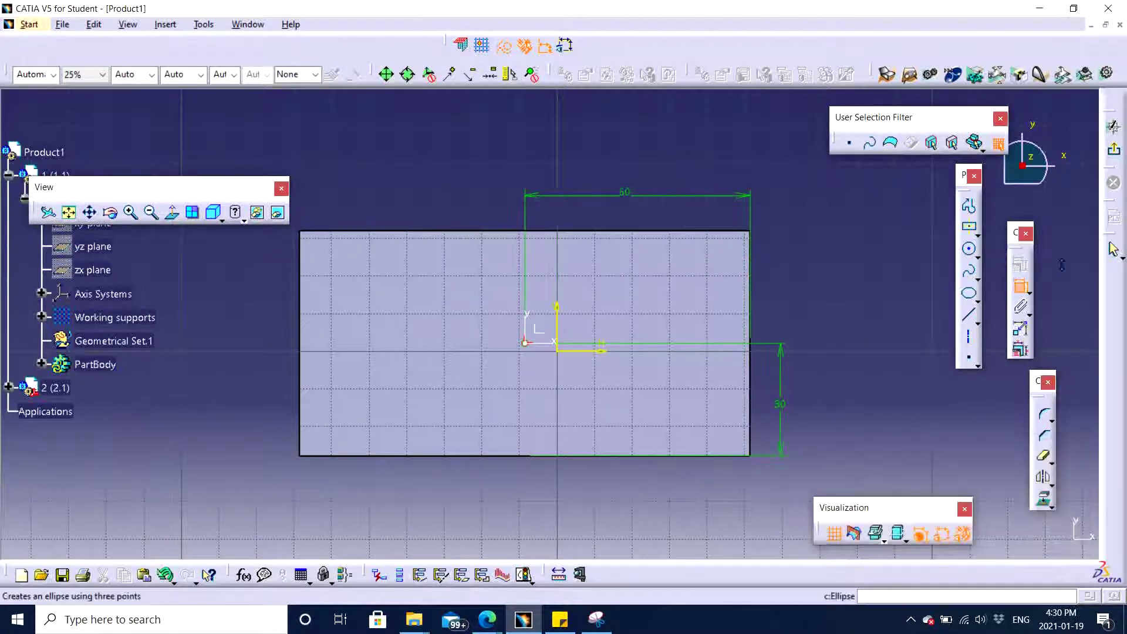
click(1113, 151)
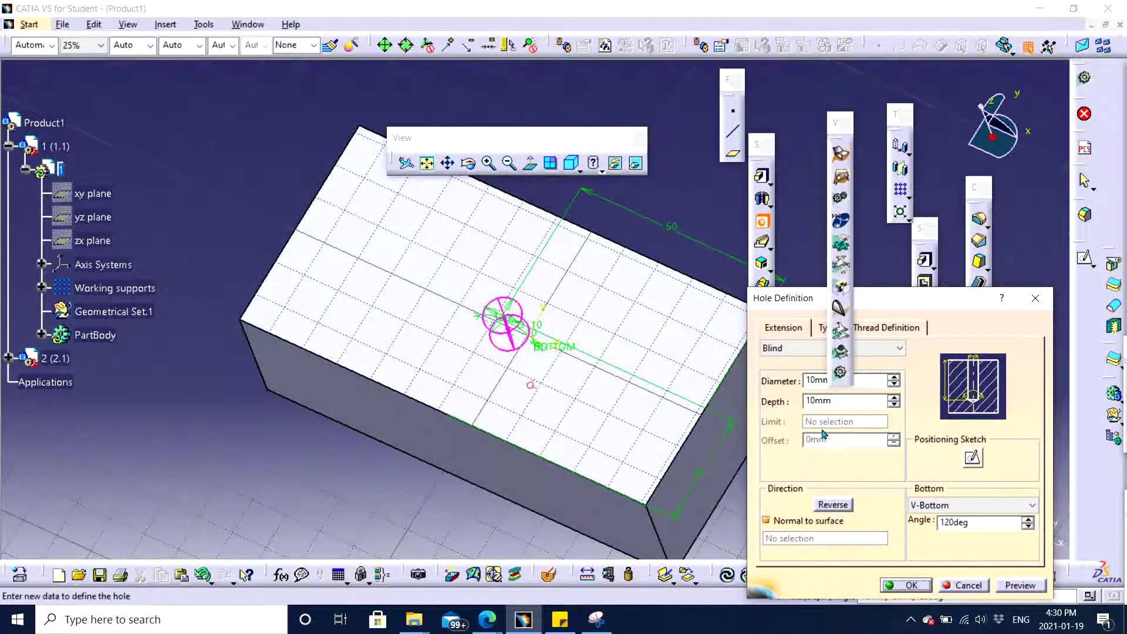
Set the hole's diameter to 20 mm
drag(796, 299, 696, 291)
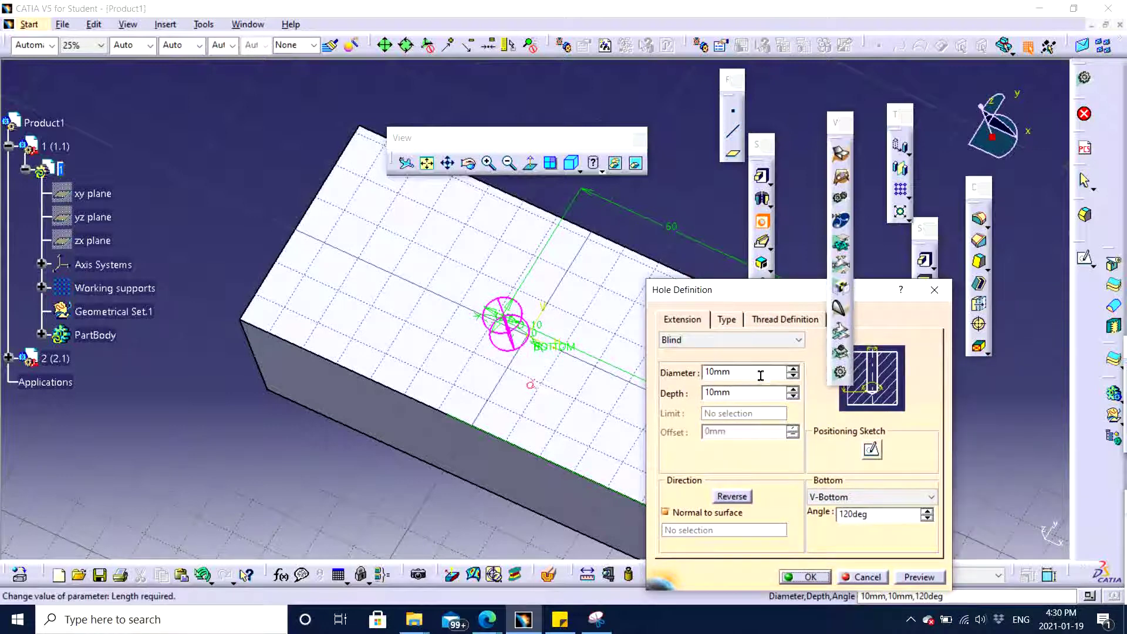
click(793, 368)
click(793, 368)
click(793, 369)
double_click(745, 376)
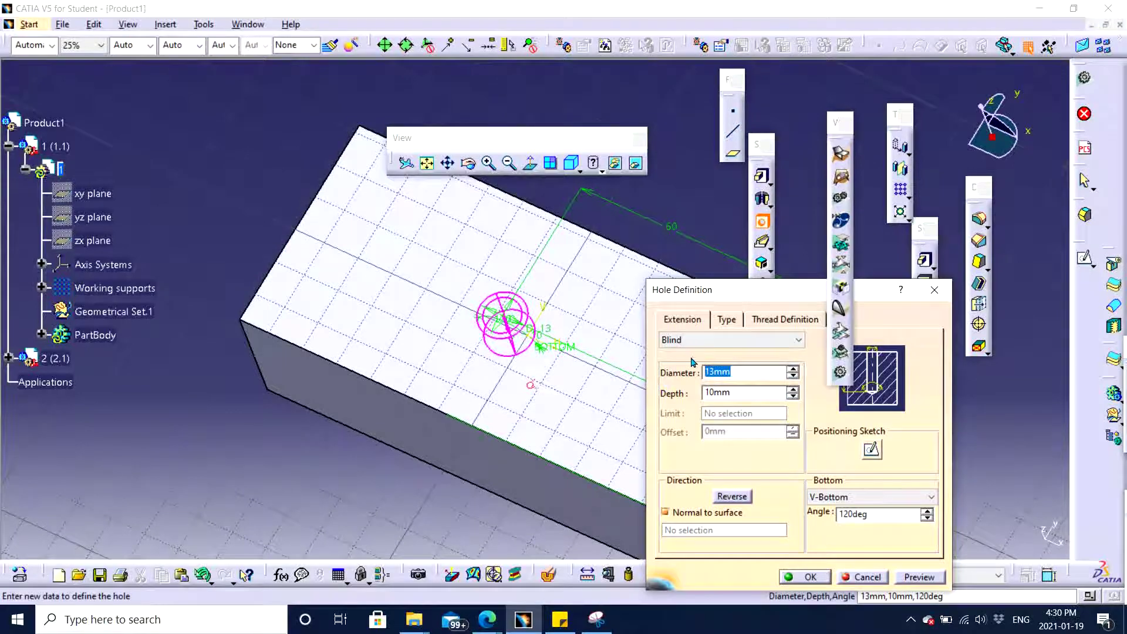
text(20)
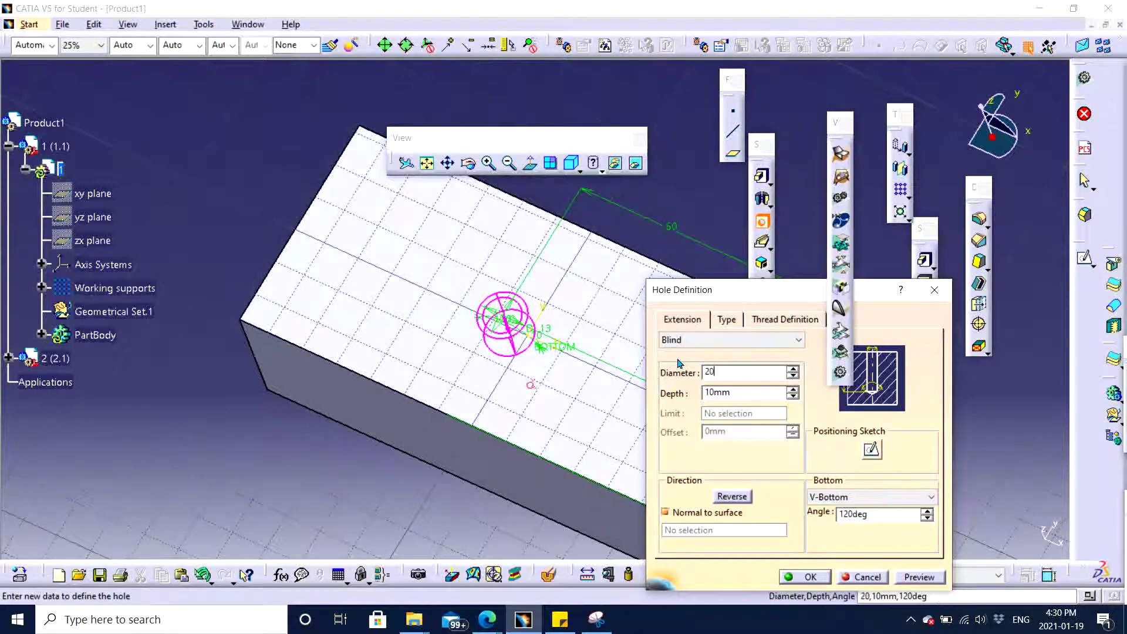
click(732, 392)
Switch the hole's extension to Up To Last and back to Blind, giving a depth of 40 mm
middle_drag(586, 415, 483, 416)
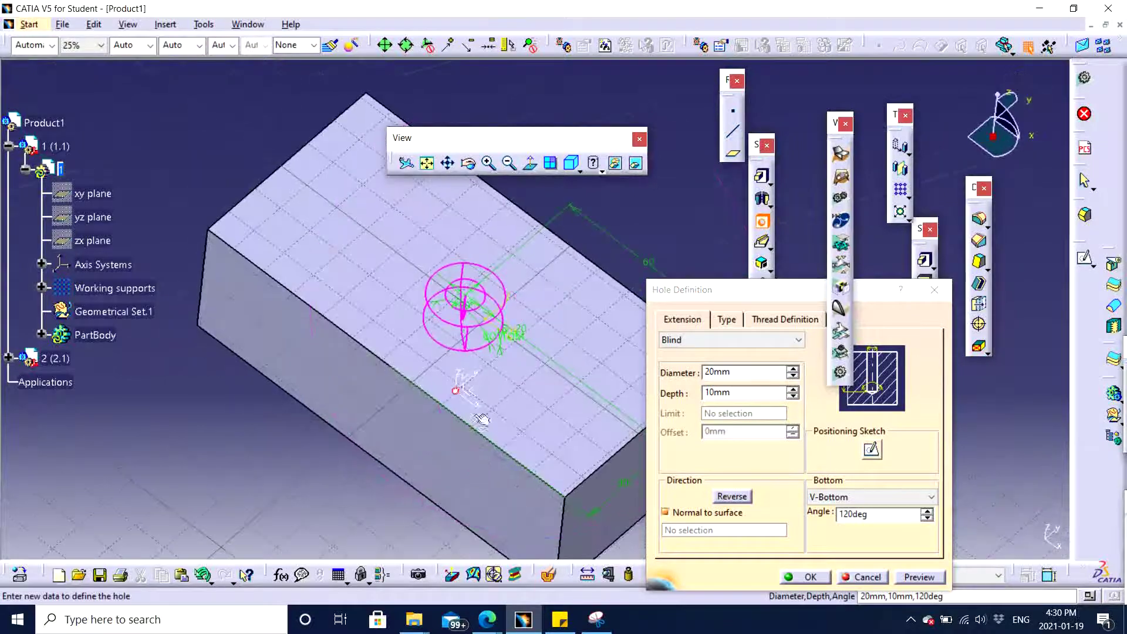
click(742, 346)
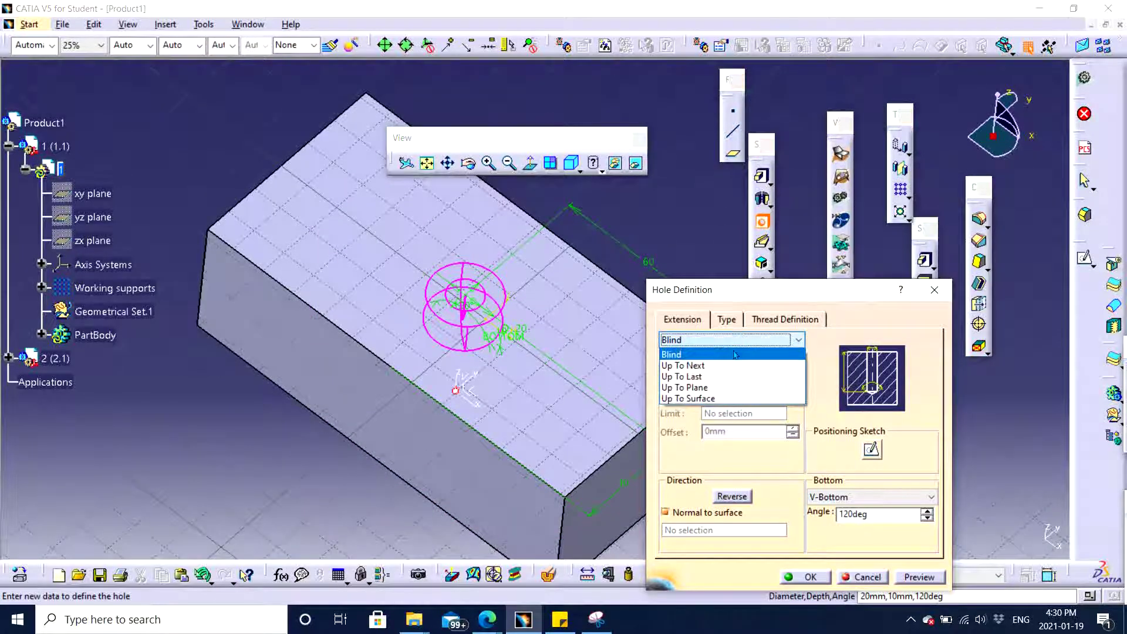
middle_drag(441, 436, 461, 382)
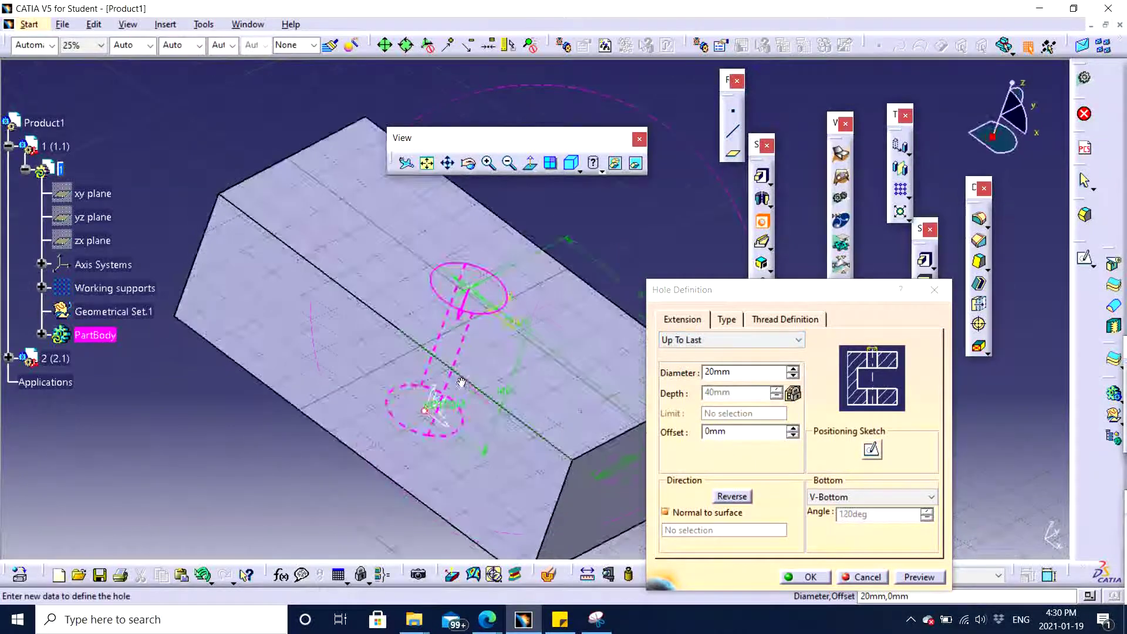
click(739, 341)
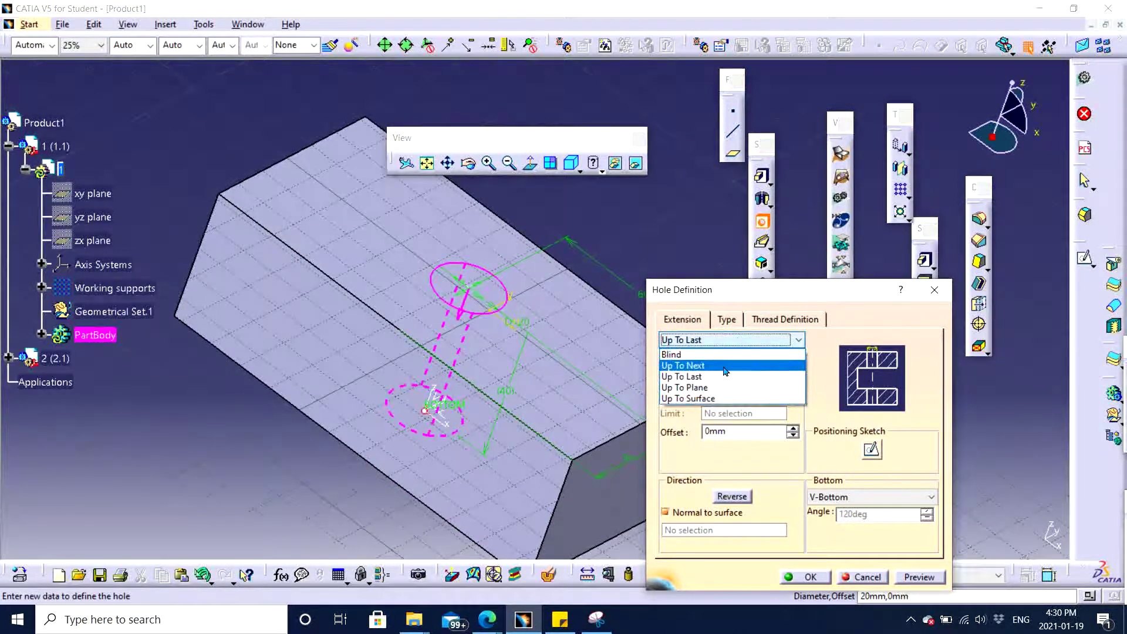
click(719, 340)
click(719, 340)
click(693, 354)
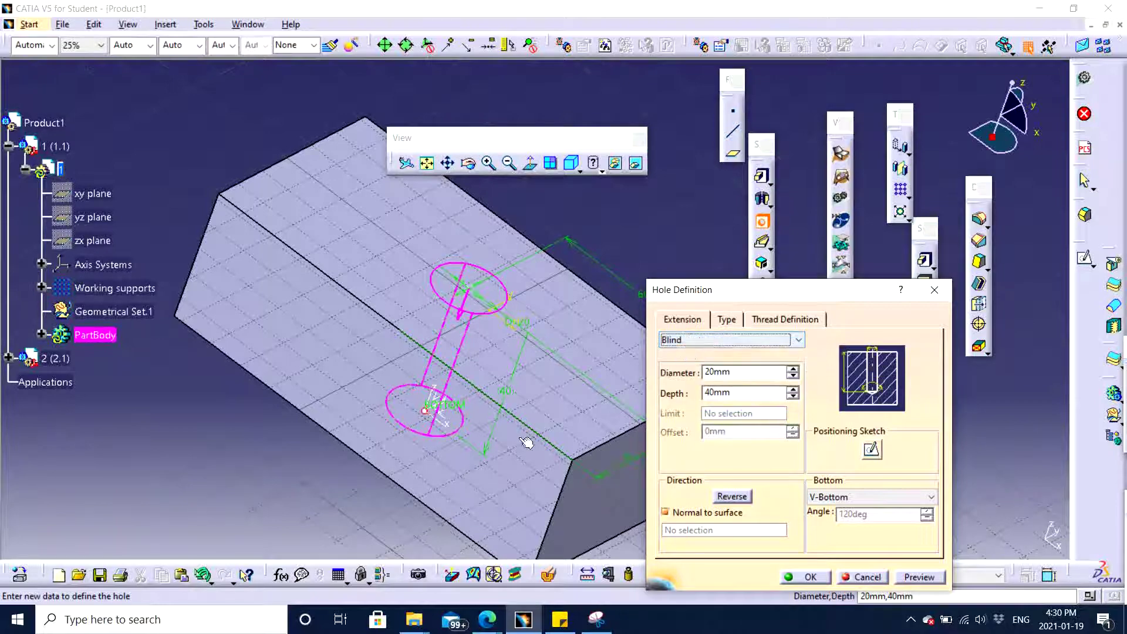
Enlarge the diameter of the block's blind hole and finish the hole feature
middle_drag(488, 446, 487, 376)
click(727, 319)
click(691, 320)
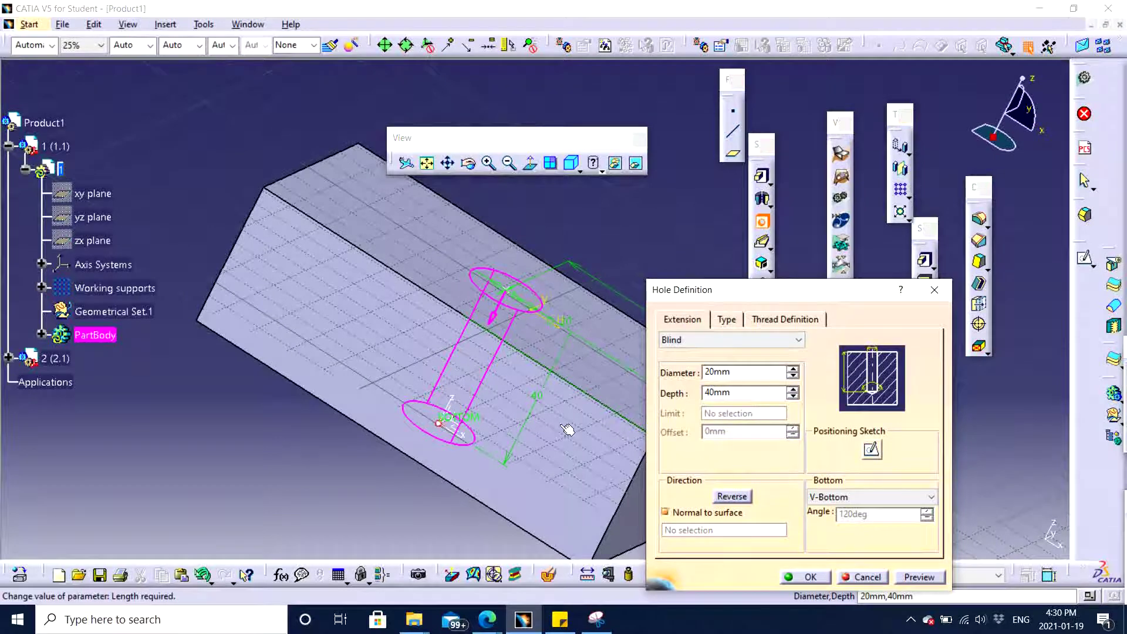
mouse_move(563, 425)
middle_down()
mouse_move(553, 404)
mouse_move(552, 414)
middle_up()
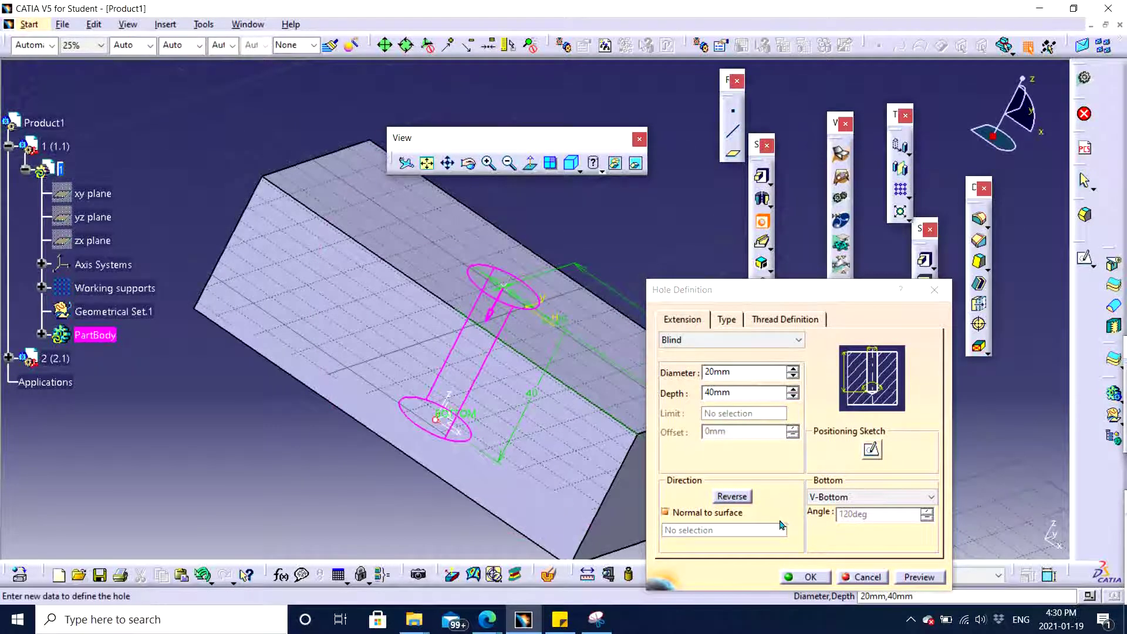
drag(757, 372, 612, 388)
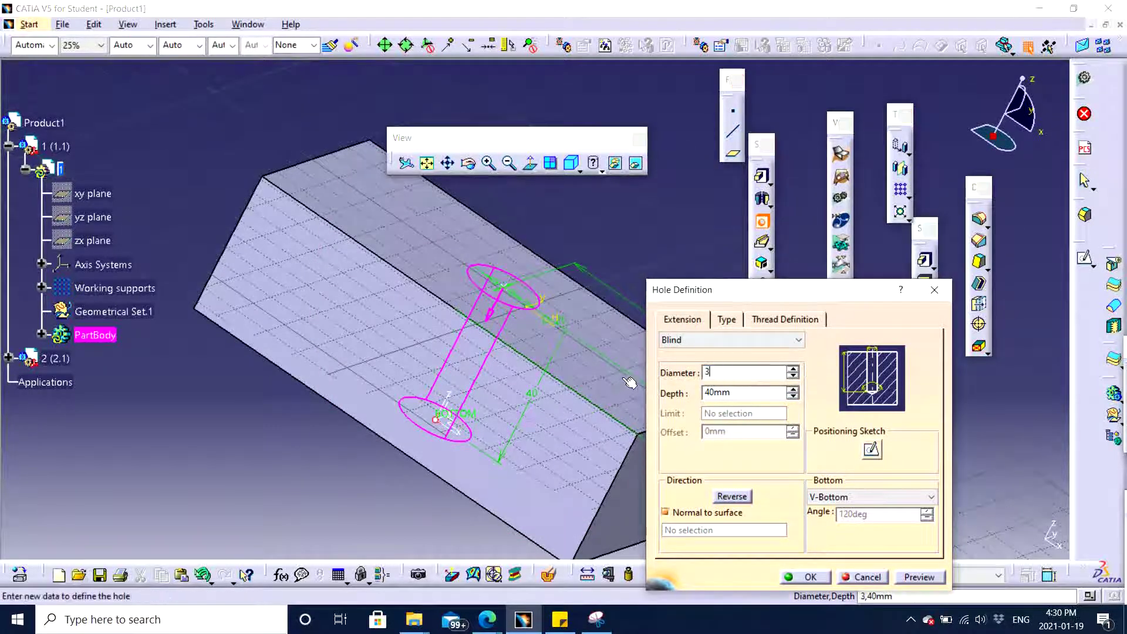
key(Return)
middle_drag(632, 382, 583, 377)
middle_drag(654, 439, 607, 399)
Collapse part 1's branch in the specification tree and activate part 2 for editing
click(9, 145)
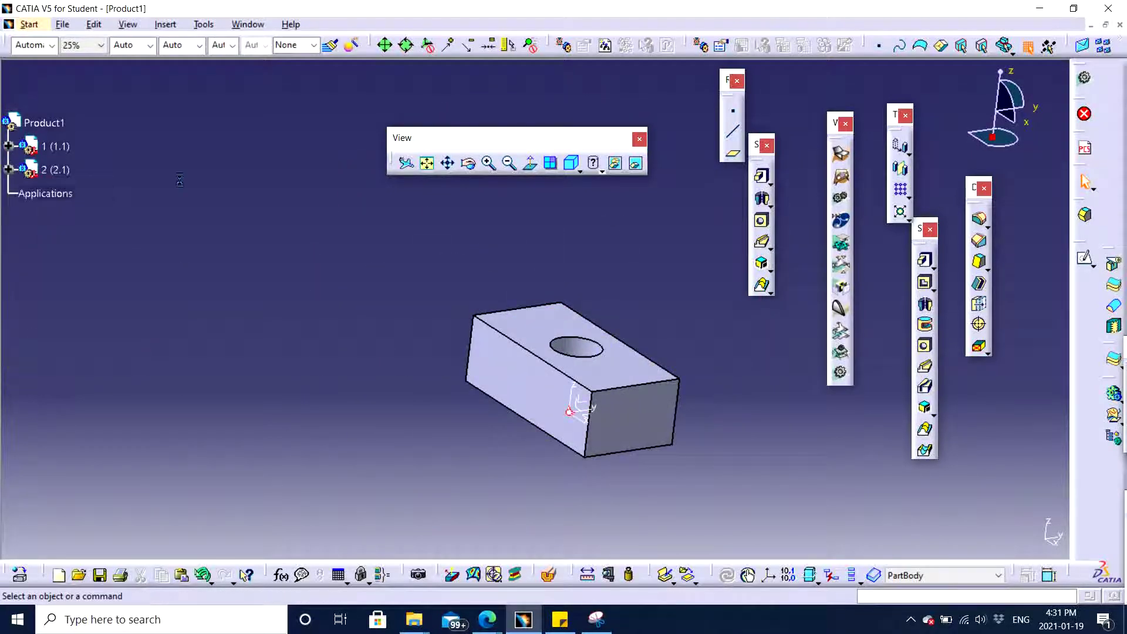
middle_drag(390, 312, 238, 346)
middle_drag(569, 402, 504, 375)
middle_drag(669, 428, 629, 418)
click(625, 407)
middle_drag(486, 385, 511, 372)
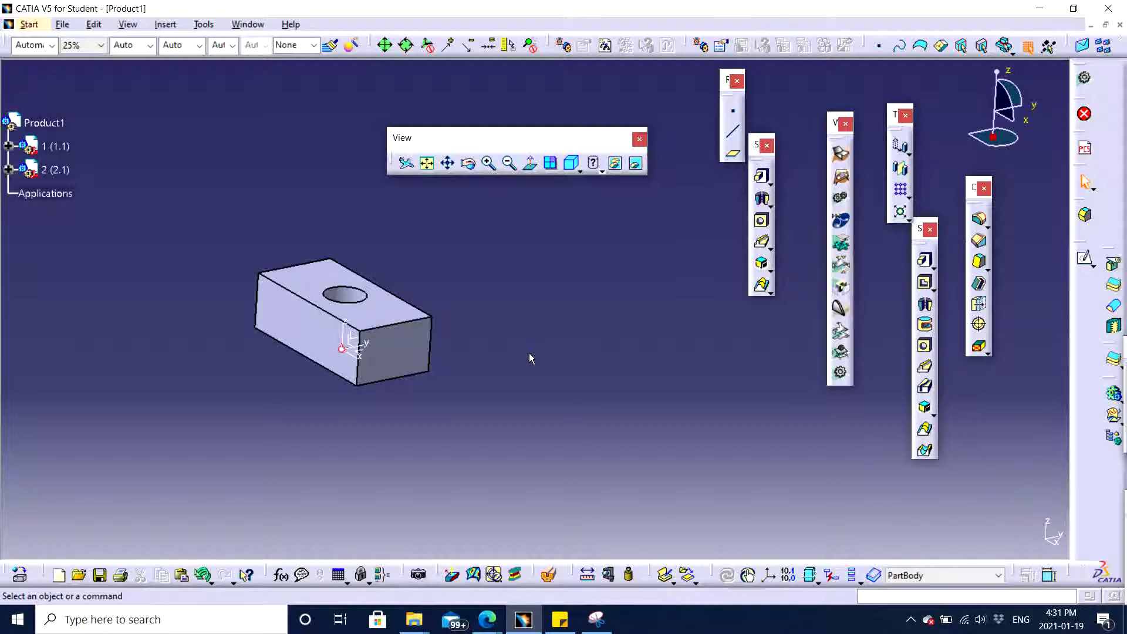
click(9, 170)
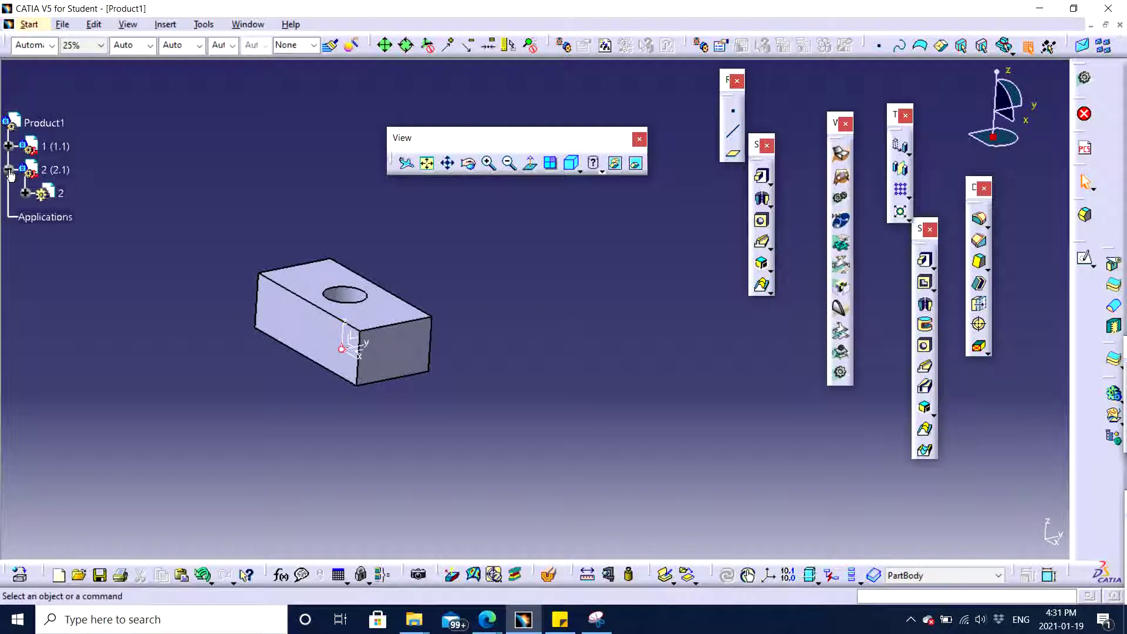
double_click(61, 194)
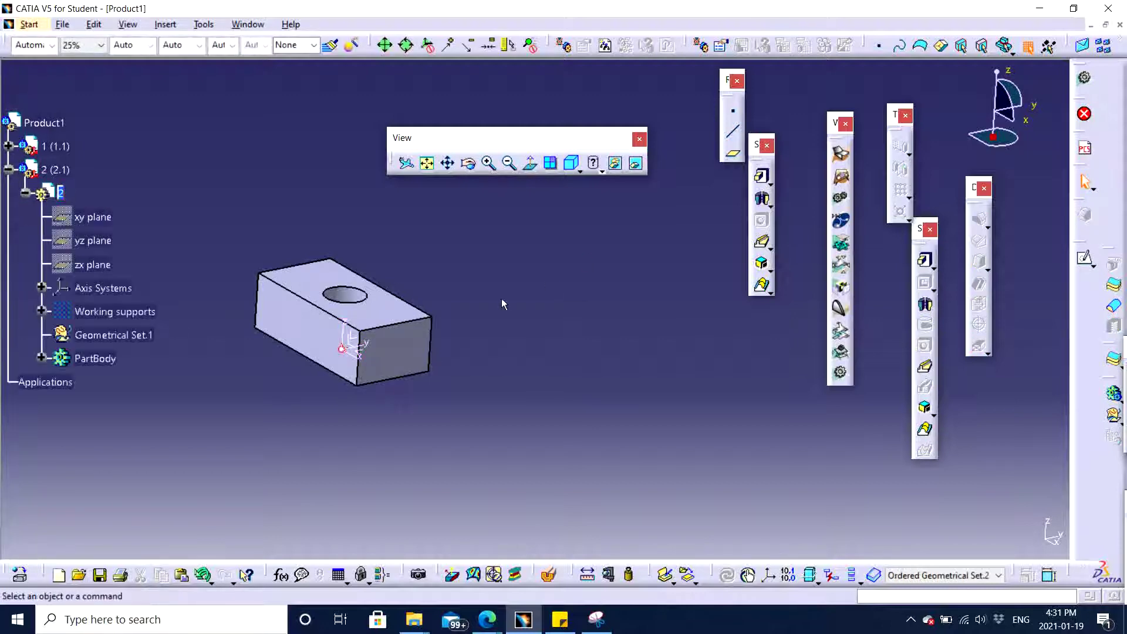
Collapse part 2's feature branch and activate part 2 for editing again
click(536, 282)
middle_drag(502, 304, 501, 354)
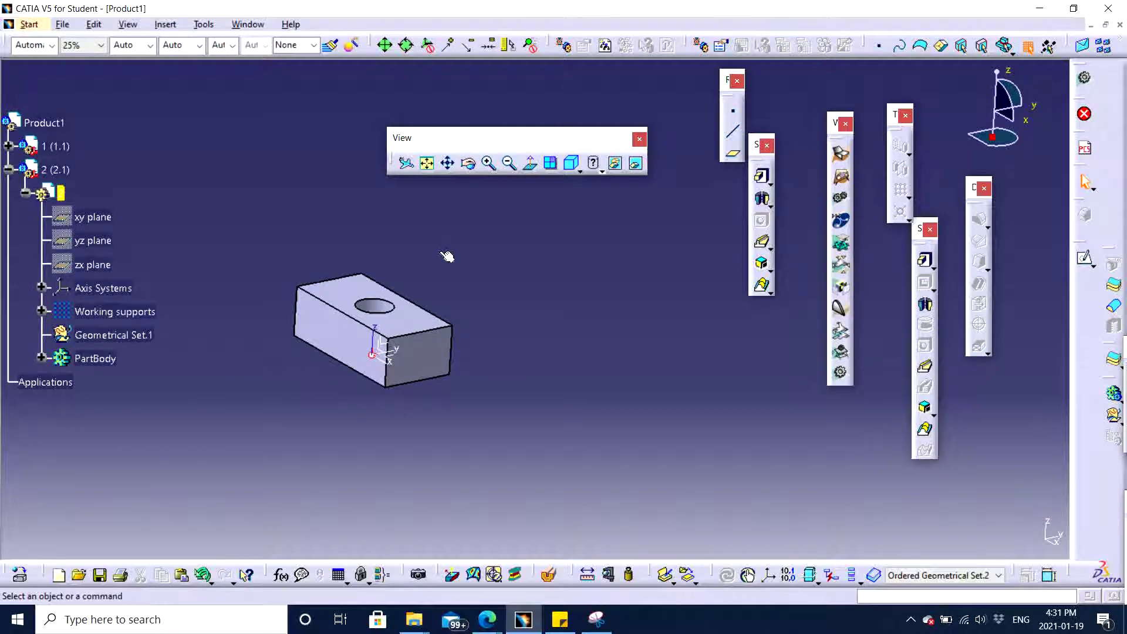
middle_drag(446, 257, 513, 357)
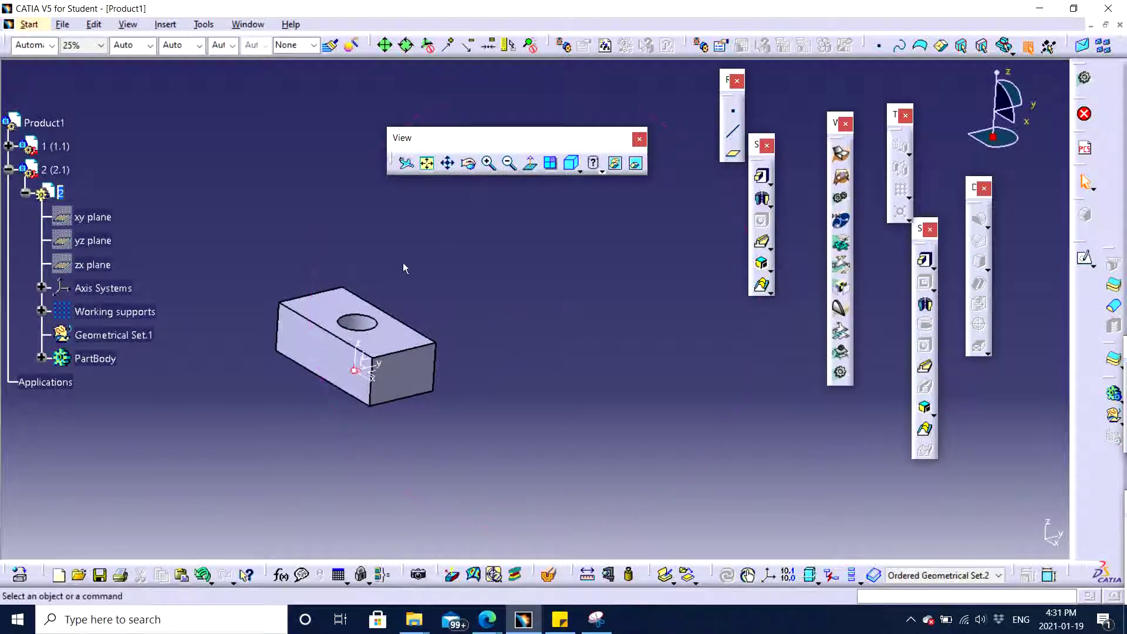
middle_drag(377, 307, 426, 330)
middle_drag(308, 411, 428, 349)
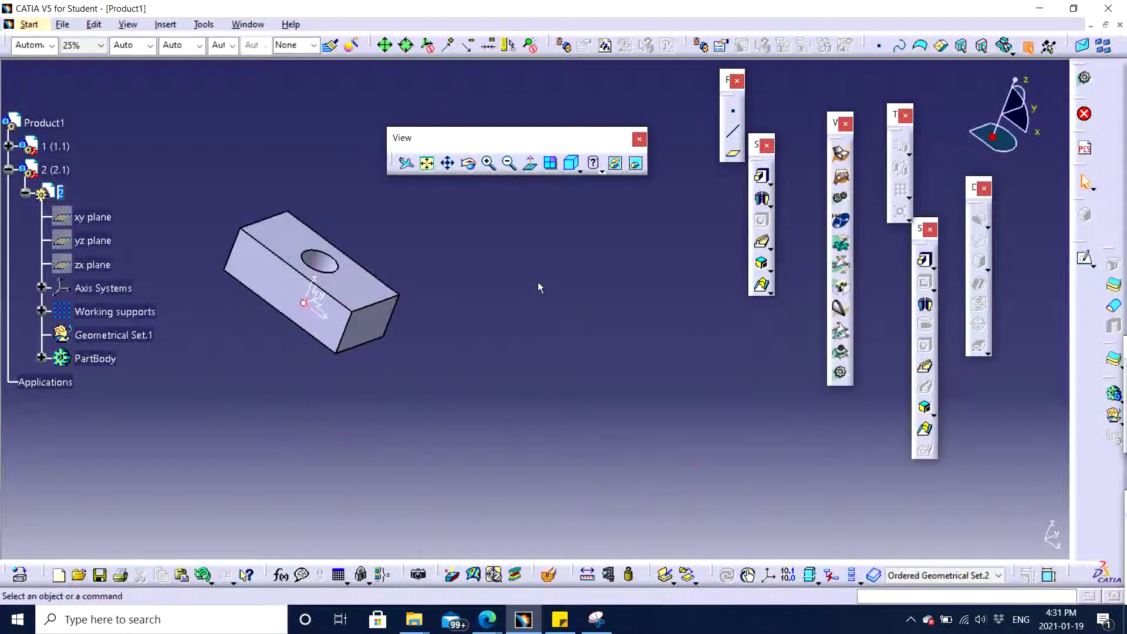
middle_drag(539, 283, 501, 373)
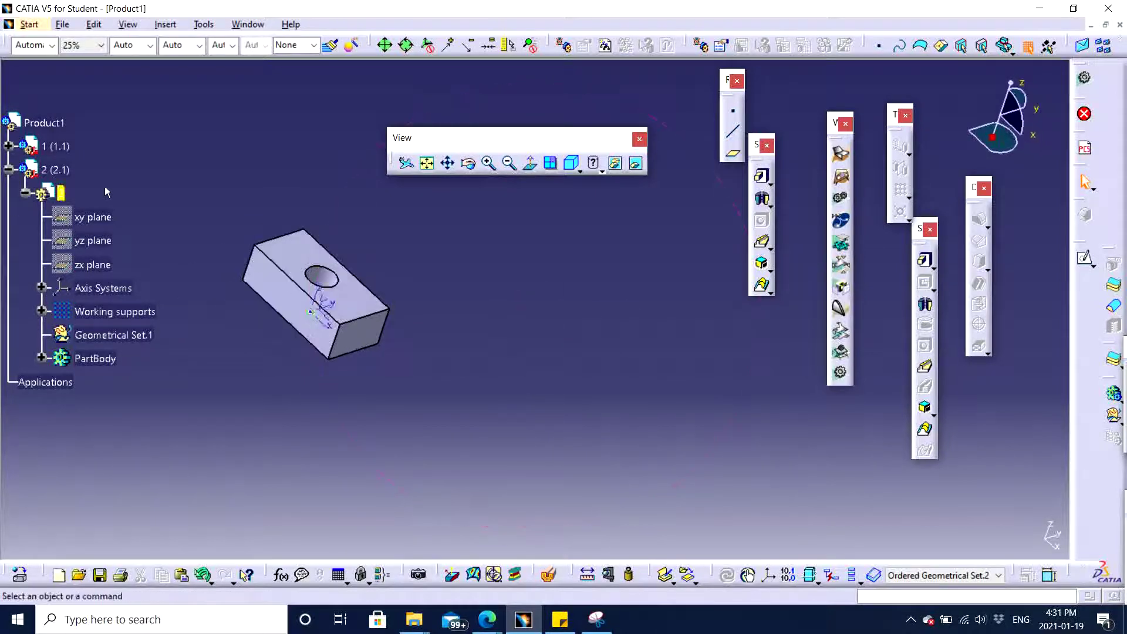
click(61, 197)
double_click(61, 192)
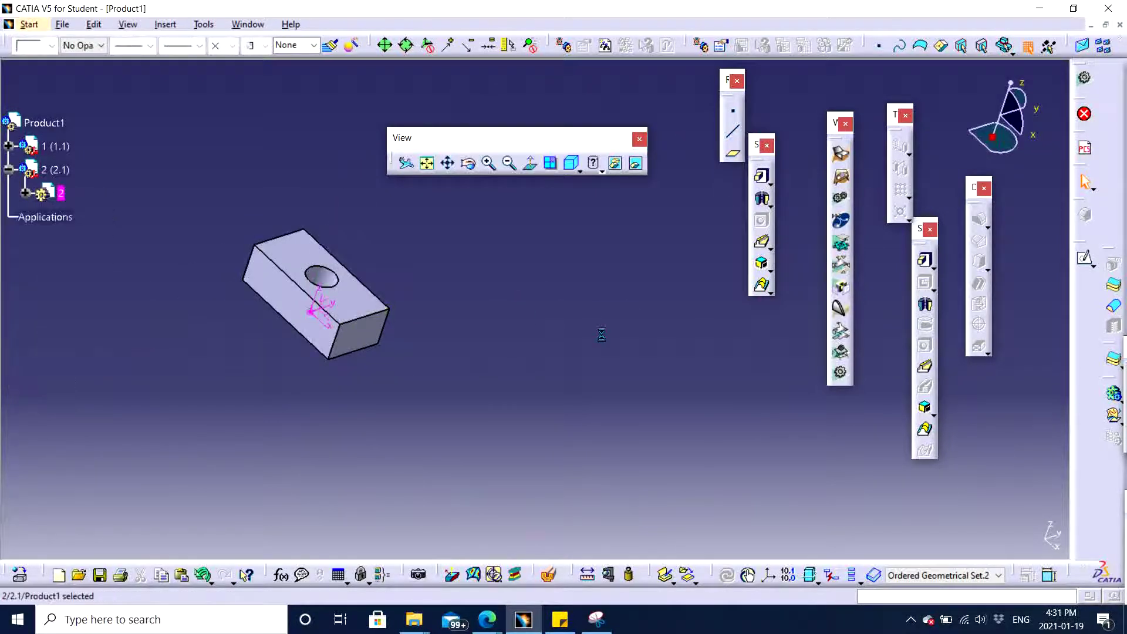
Start a new sketch on the xy plane for part 2
mouse_move(593, 346)
middle_down()
mouse_move(587, 369)
mouse_move(561, 324)
middle_up()
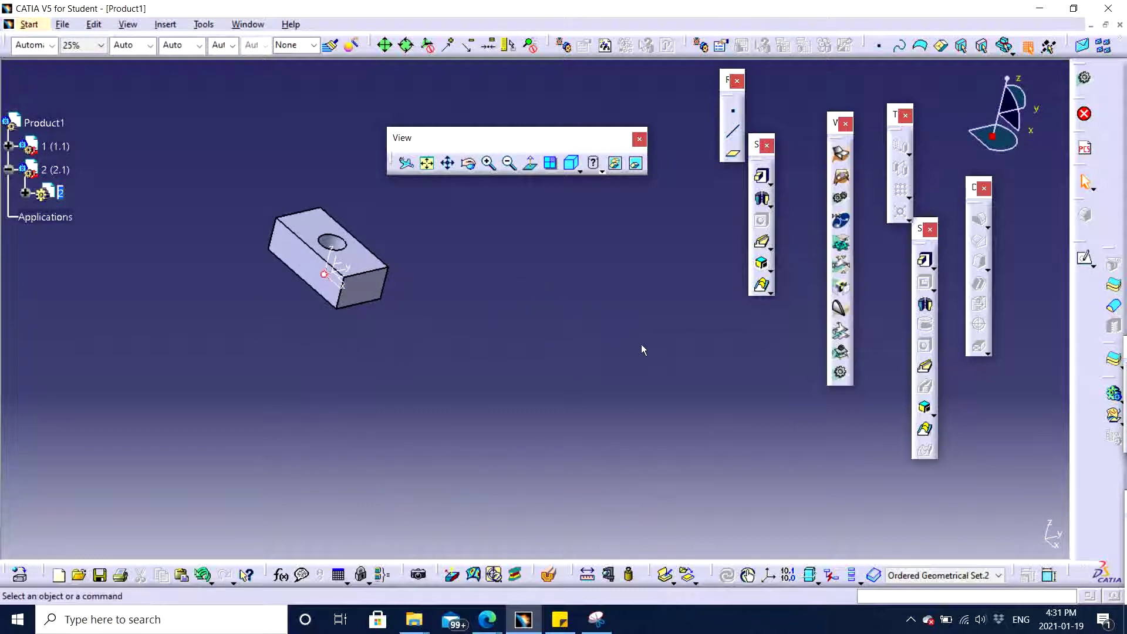
mouse_move(642, 349)
middle_down()
mouse_move(624, 357)
mouse_move(625, 381)
middle_up()
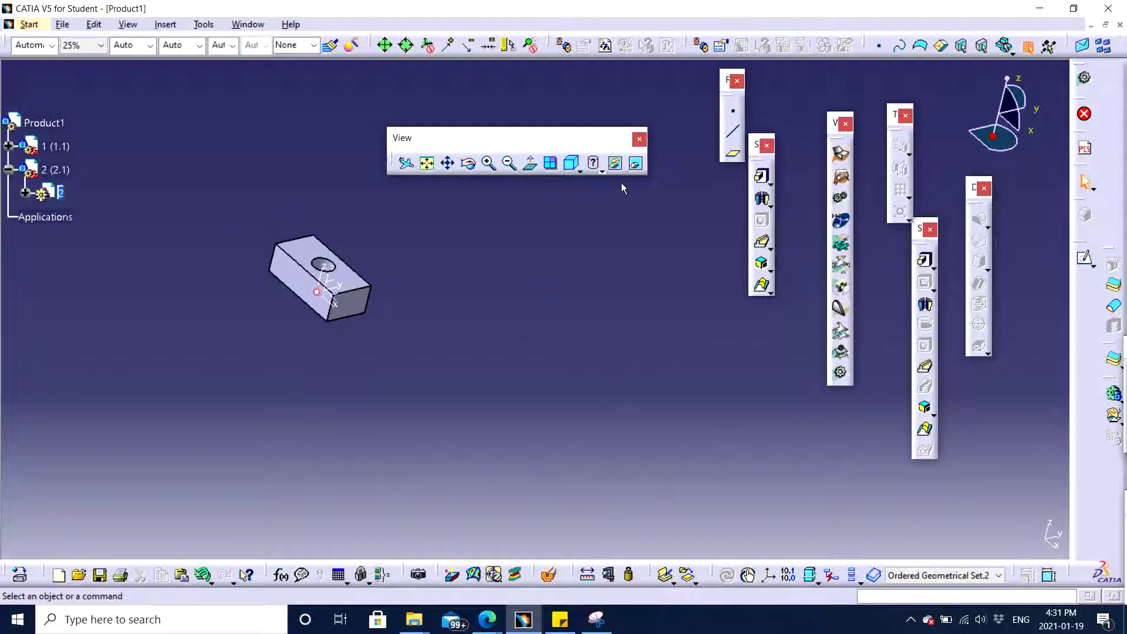
middle_drag(629, 297, 576, 405)
scroll(384, 292, down, 1)
middle_drag(474, 308, 564, 349)
click(1085, 259)
middle_drag(696, 373, 614, 314)
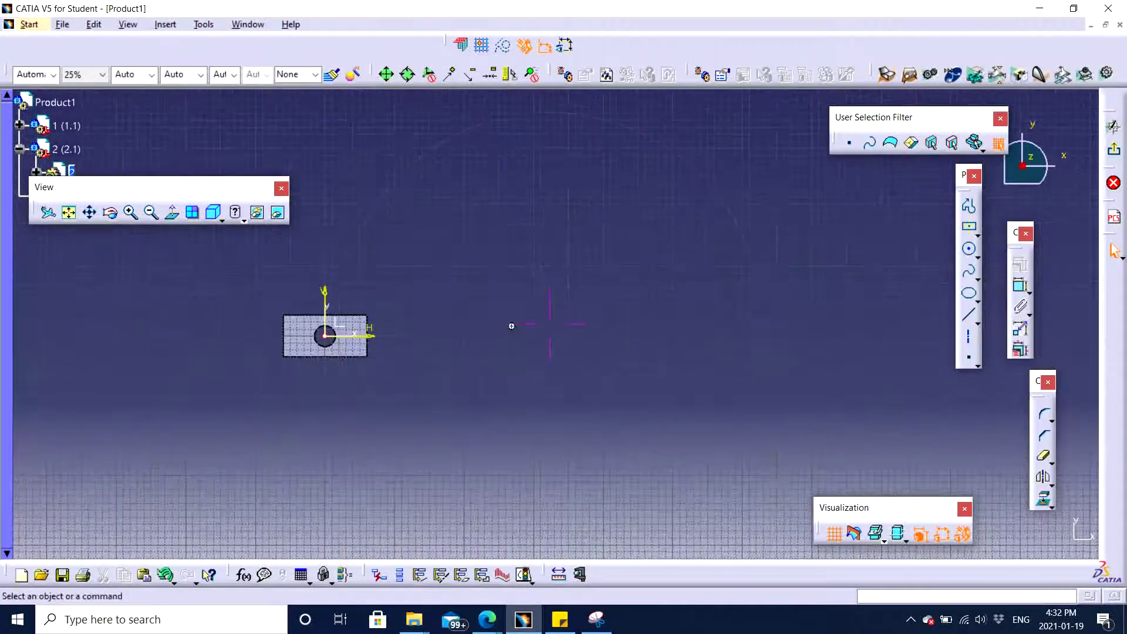
Sketch a trial circle beside the block, centered on the sketch's horizontal axis, and delete it
mouse_move(511, 326)
middle_down()
mouse_move(448, 365)
mouse_move(643, 304)
middle_up()
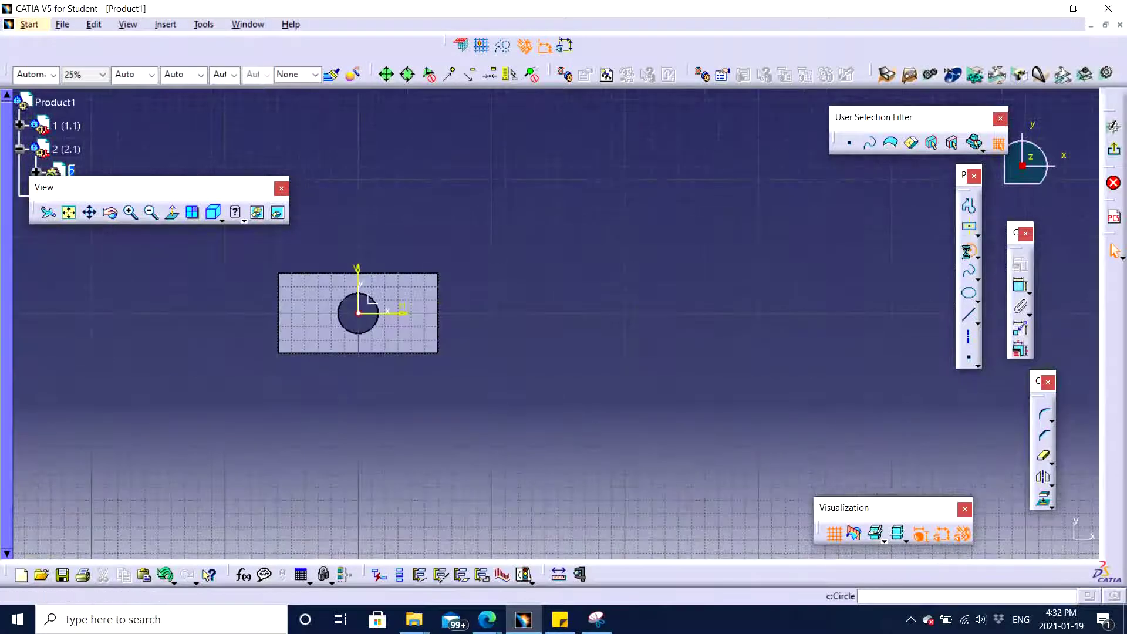
click(659, 312)
click(695, 347)
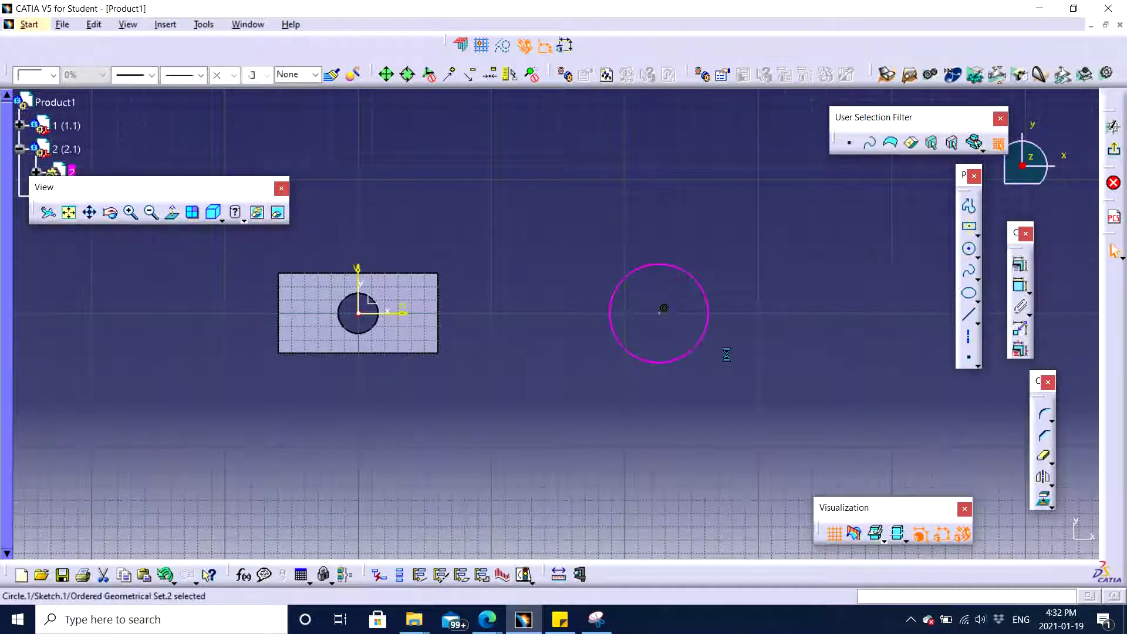
mouse_move(792, 359)
middle_down()
mouse_move(772, 378)
mouse_move(784, 349)
middle_up()
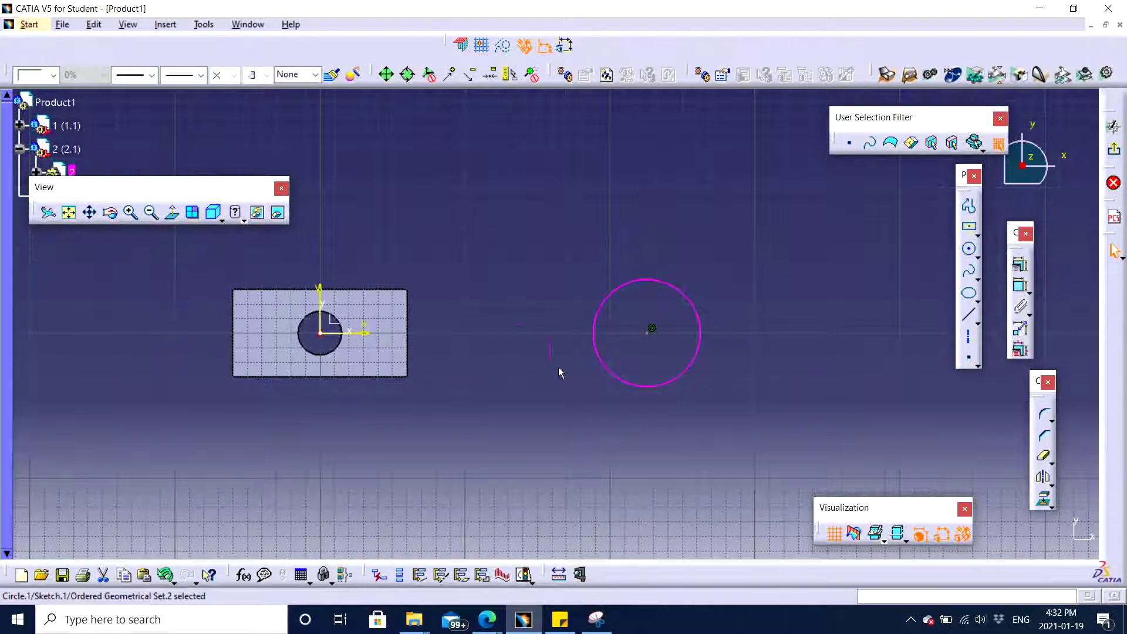
middle_drag(559, 372, 522, 489)
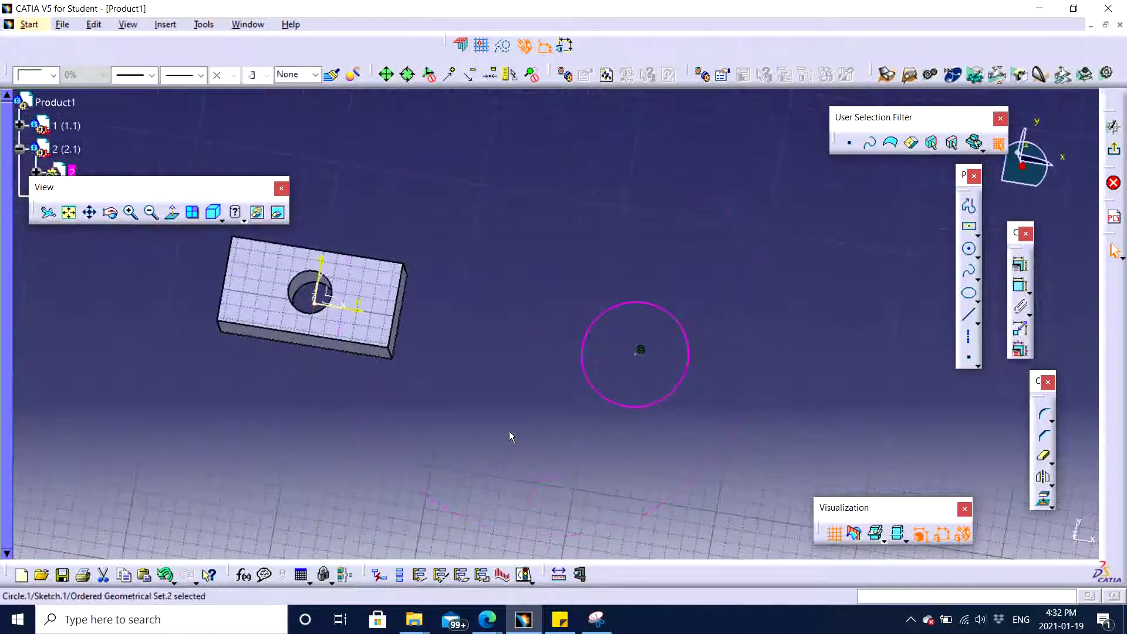
click(171, 212)
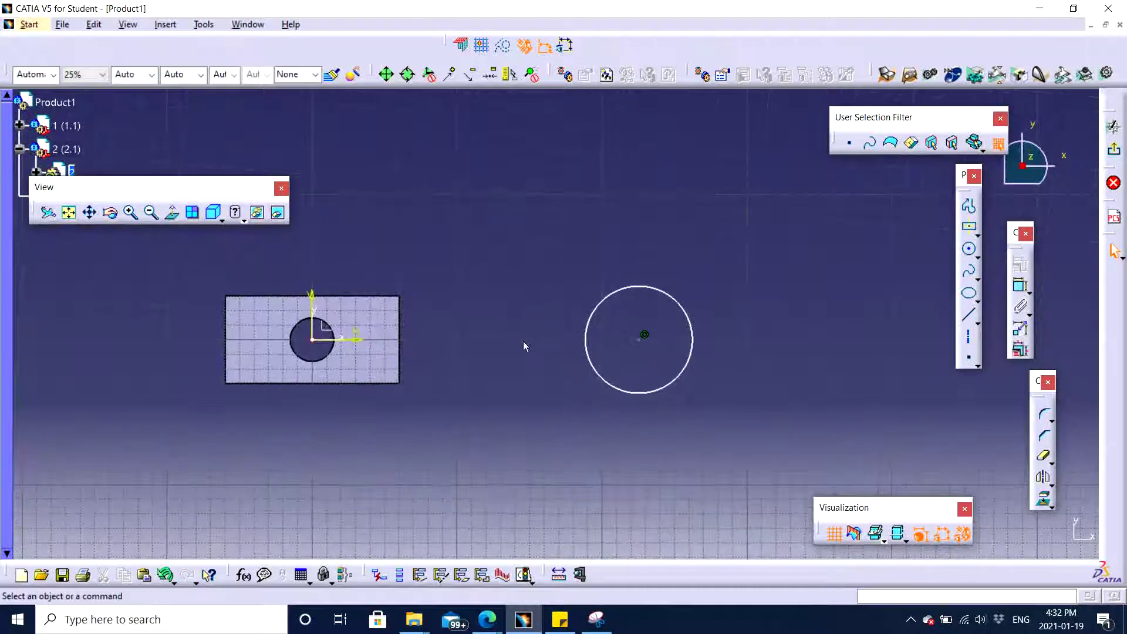
ctrl+middle_drag(512, 293, 512, 313)
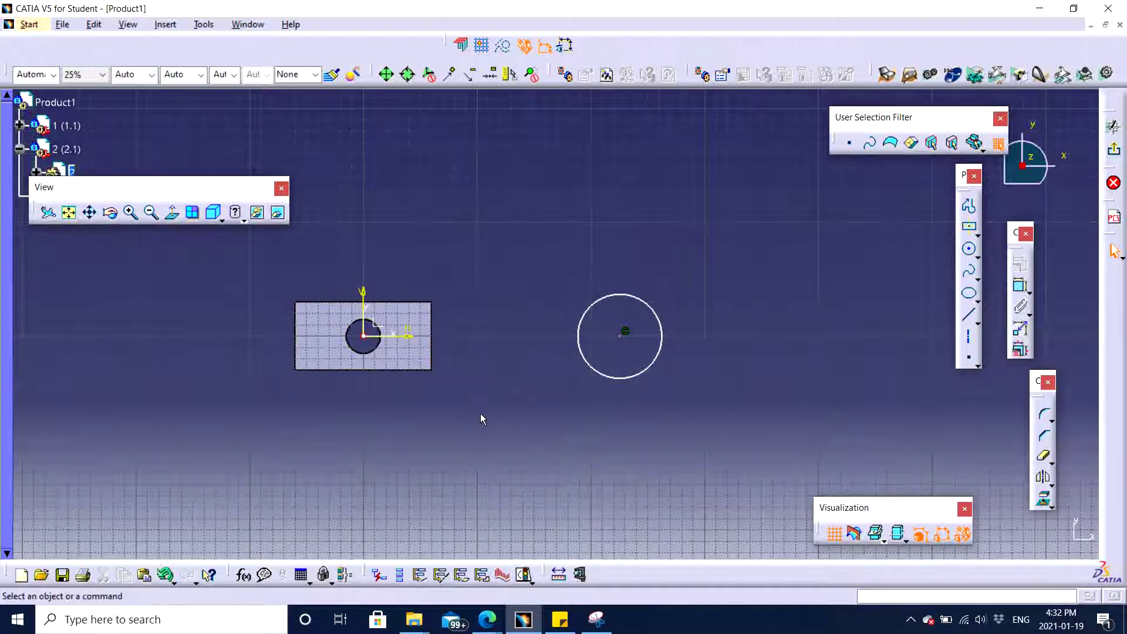
middle_drag(488, 414, 527, 389)
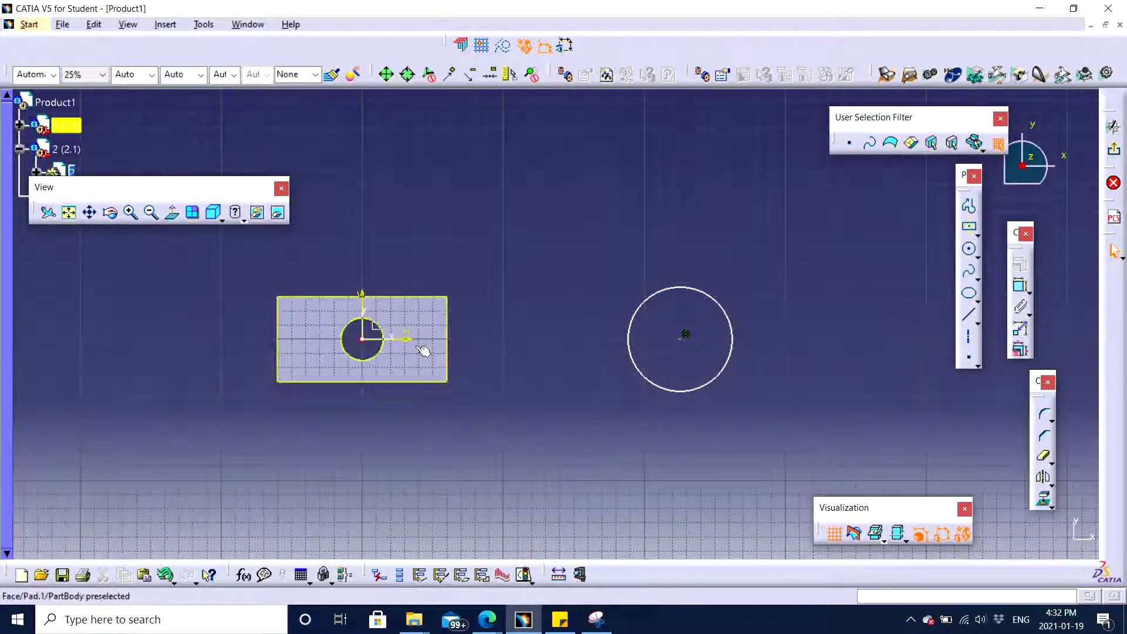
middle_drag(420, 448, 535, 305)
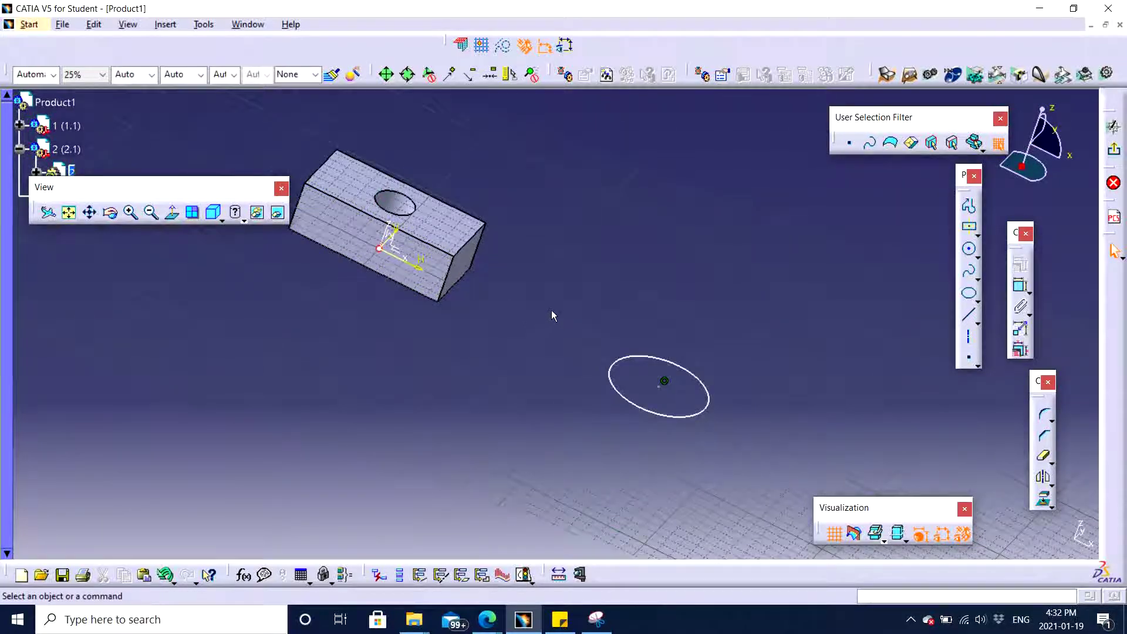
click(172, 212)
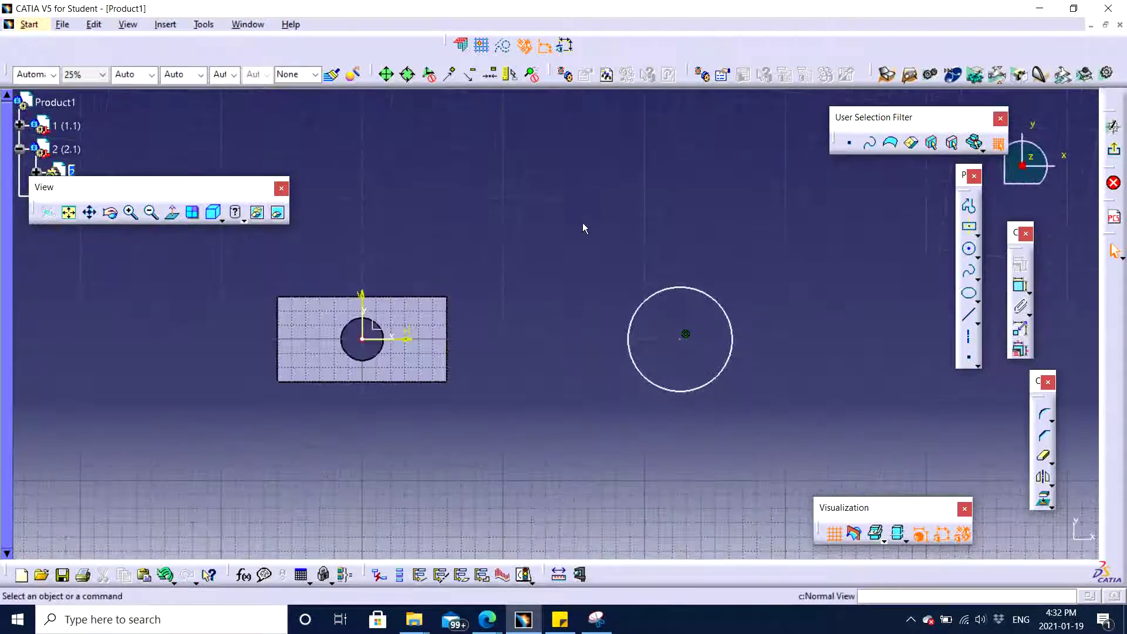
drag(582, 199, 819, 452)
key(Delete)
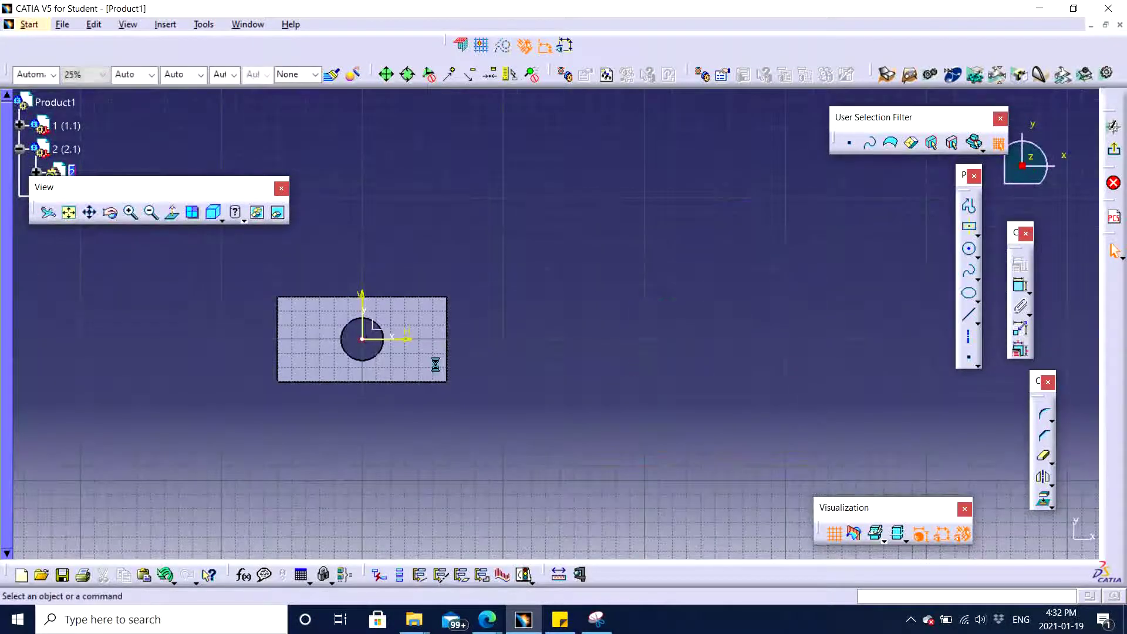
Sketch a circle centered on the sketch origin, concentric with the block's hole and nearly as wide as the block
middle_drag(435, 364, 580, 271)
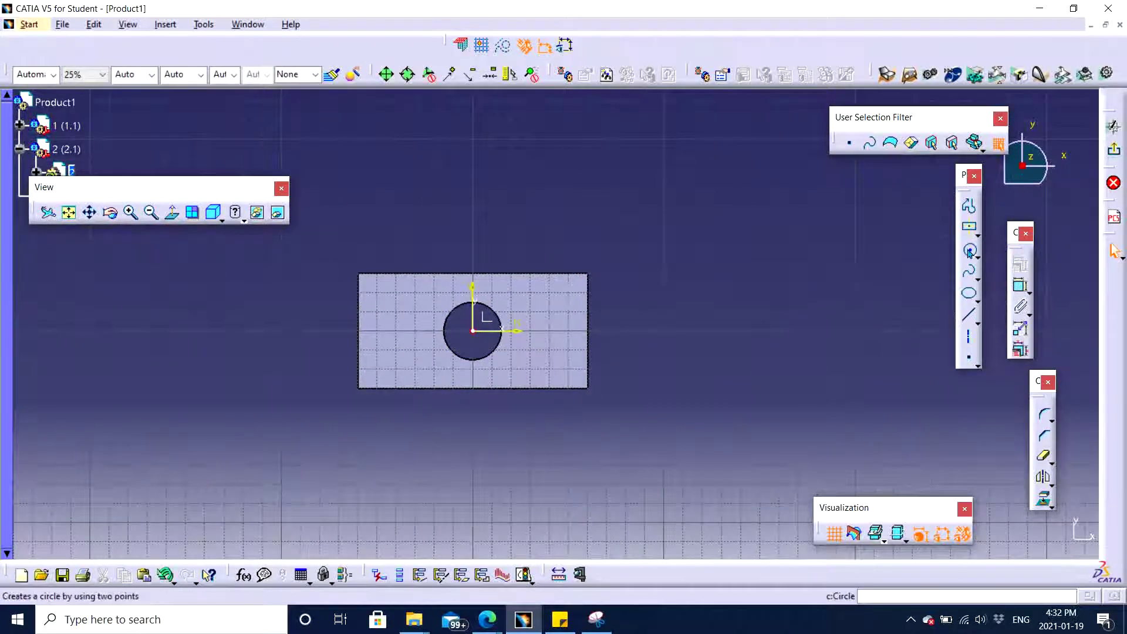
click(970, 251)
click(472, 330)
click(528, 366)
middle_drag(692, 332, 767, 273)
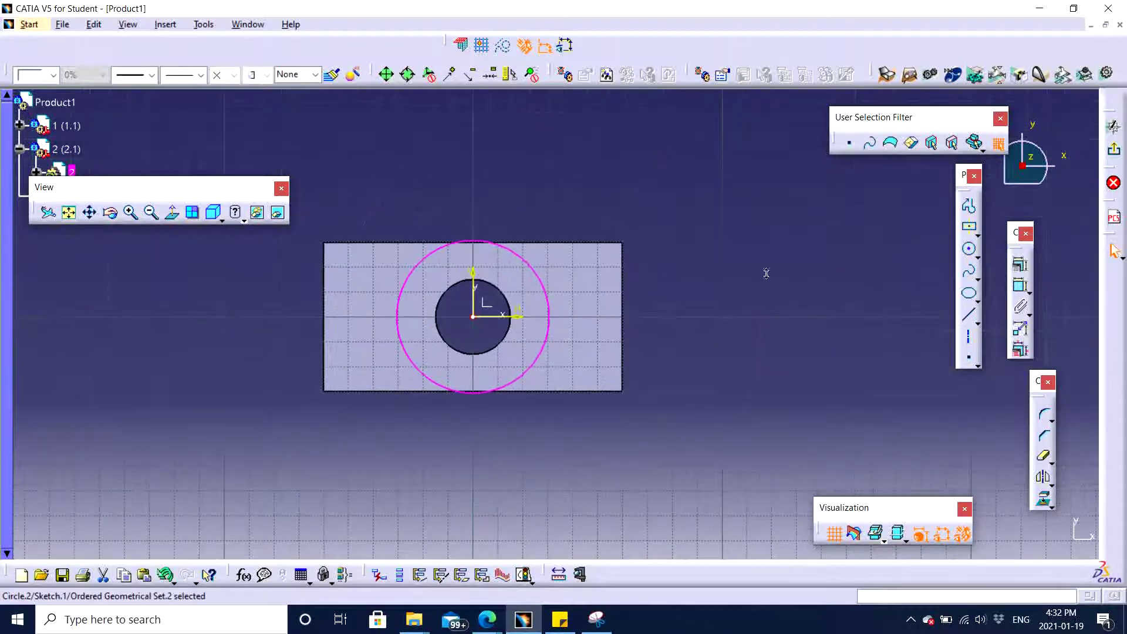
Dimension the sketched circle and set its diameter to 60 mm
click(1021, 286)
click(579, 166)
double_click(581, 167)
text(60)
key(Return)
mouse_move(675, 284)
middle_down()
mouse_move(696, 236)
mouse_move(904, 316)
middle_up()
click(970, 251)
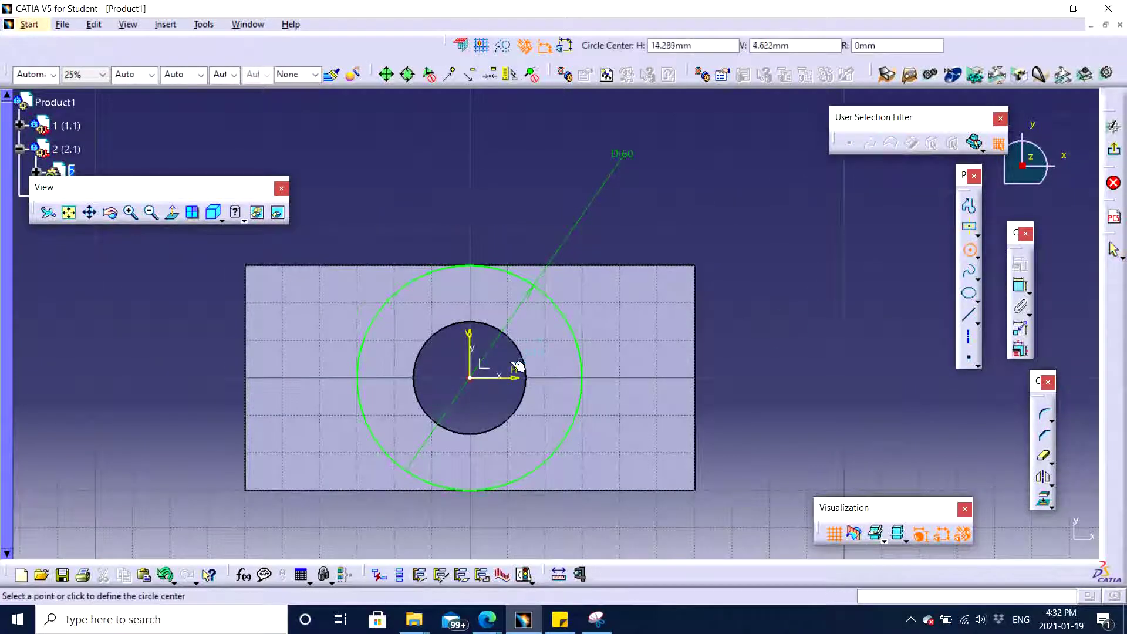
key(Escape)
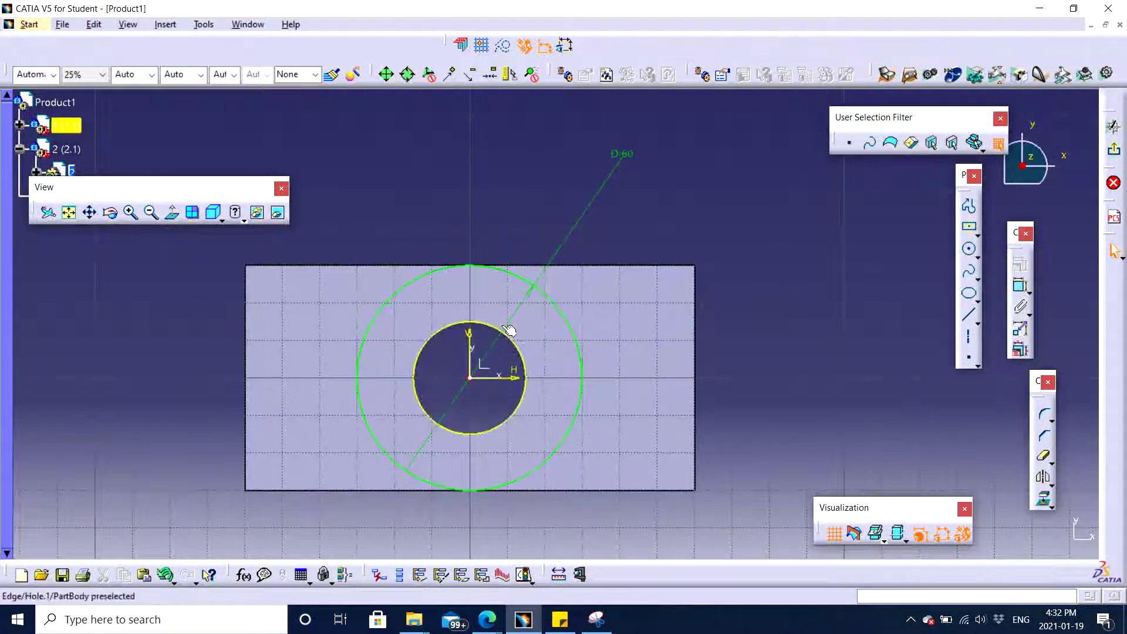
Try to project the block's hole edge into the sketch without keeping a link to part 1
click(1043, 503)
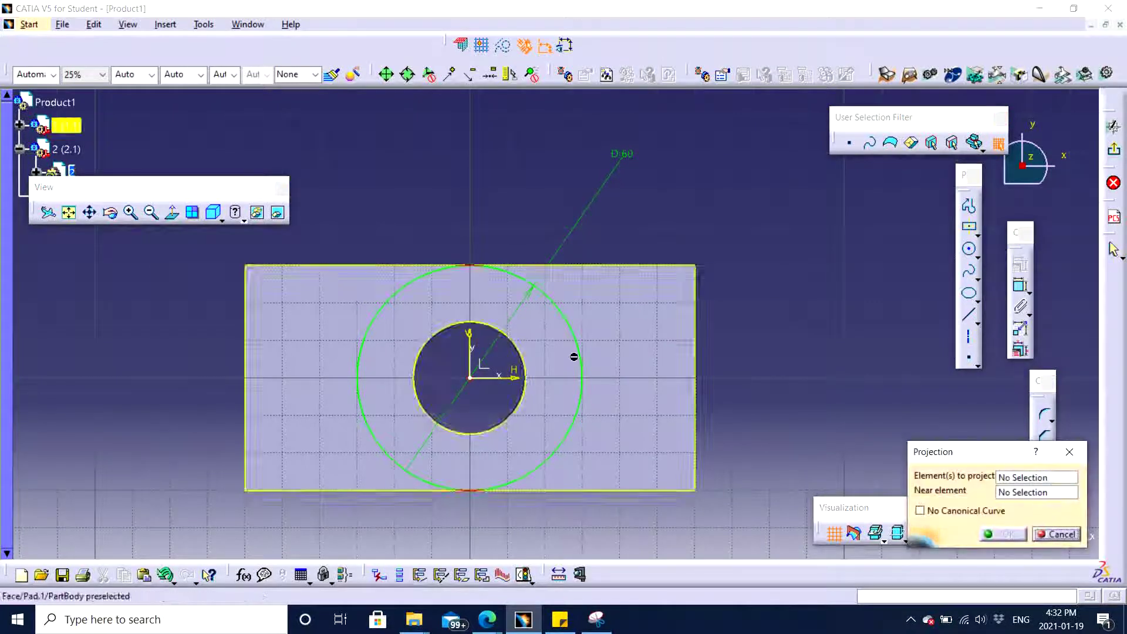
click(515, 341)
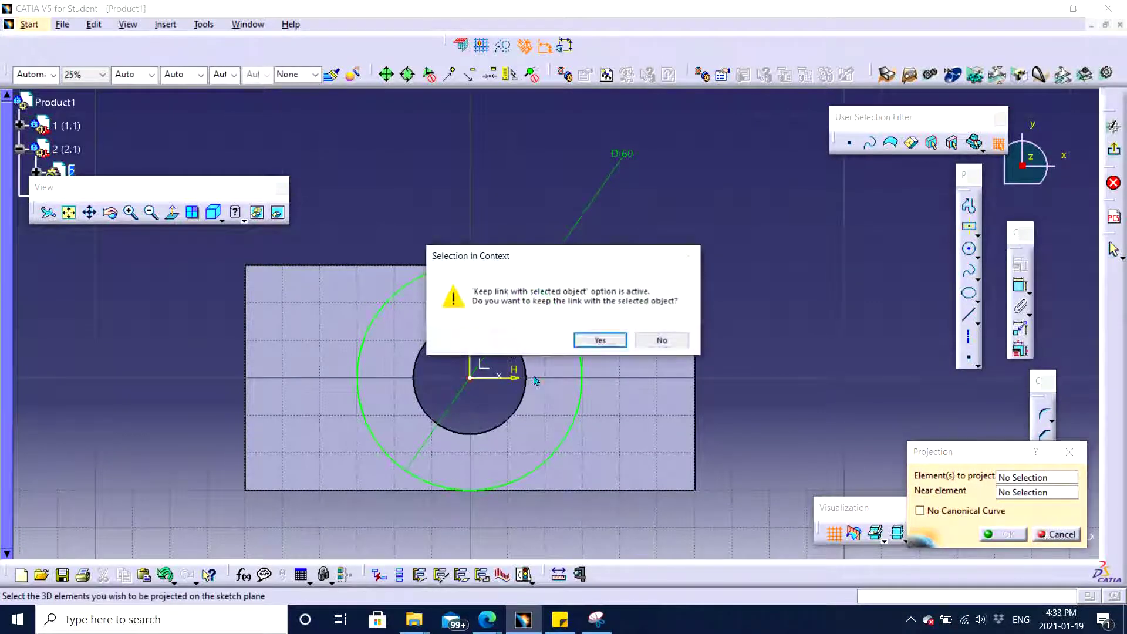
click(656, 341)
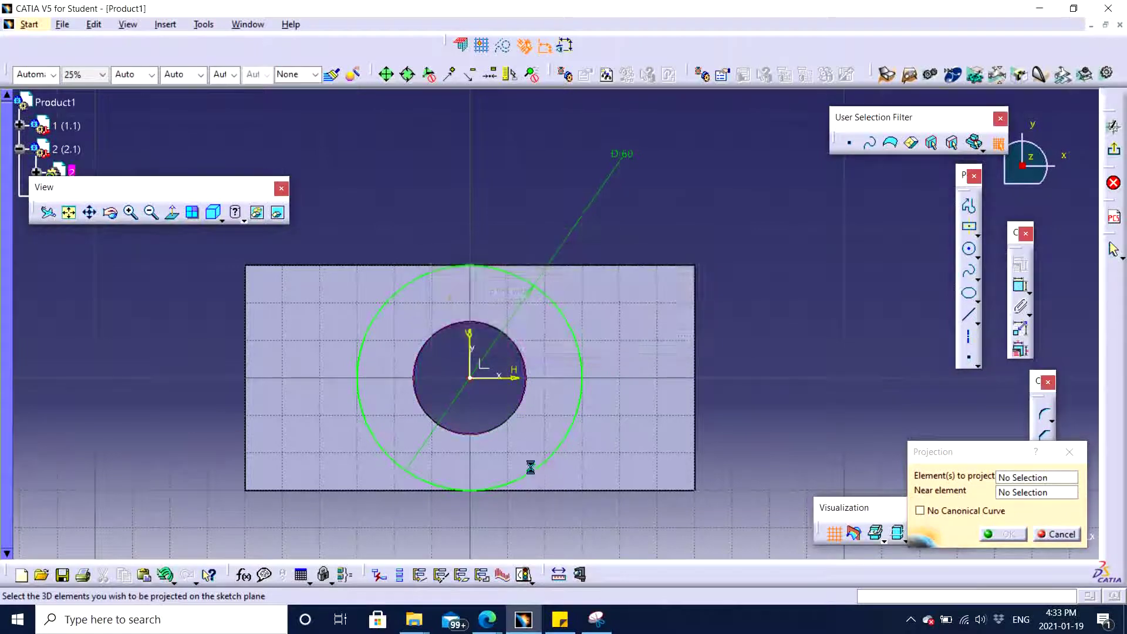
click(1081, 451)
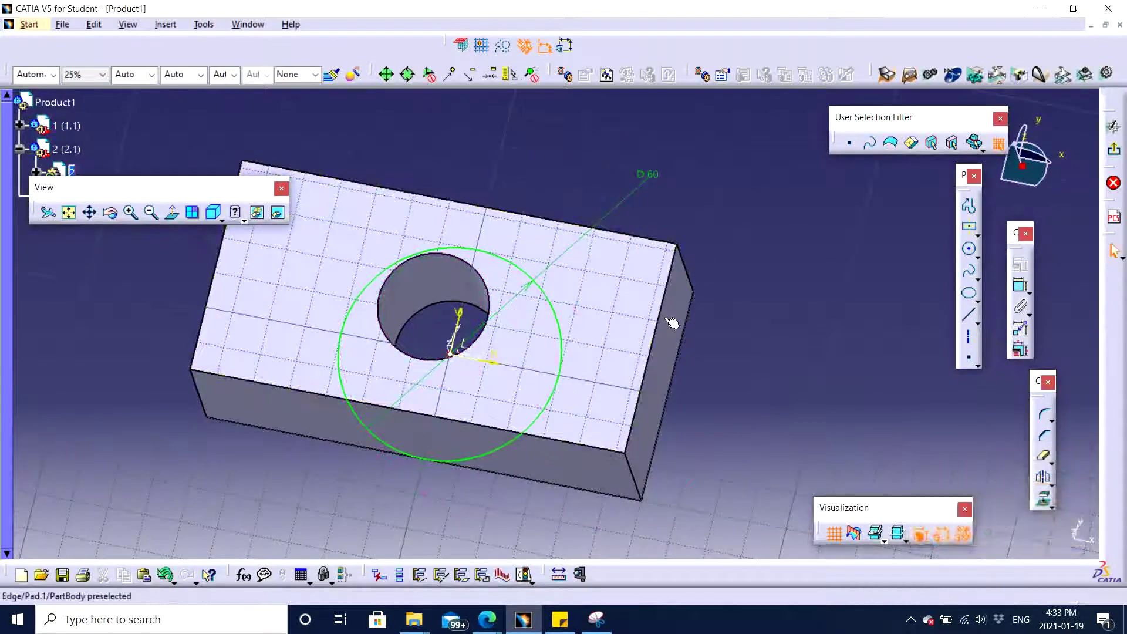
Project the edge of the block's hole into the sketch without keeping the link to part 1
middle_drag(671, 323, 629, 417)
scroll(775, 337, up, 1)
middle_drag(775, 337, 441, 280)
click(171, 209)
click(172, 212)
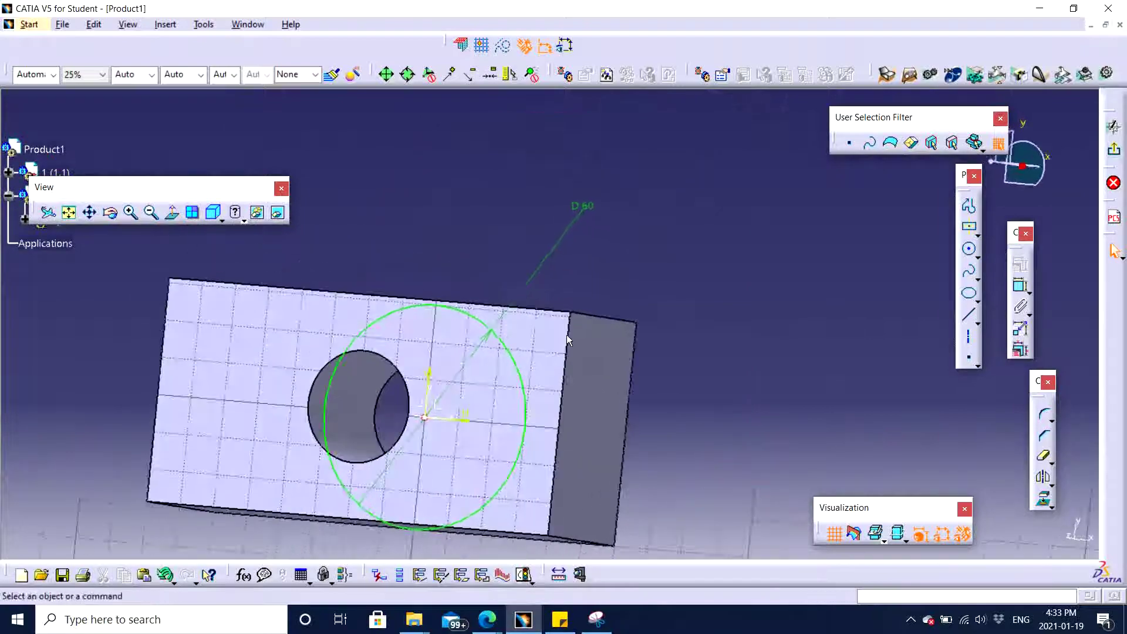
click(1045, 502)
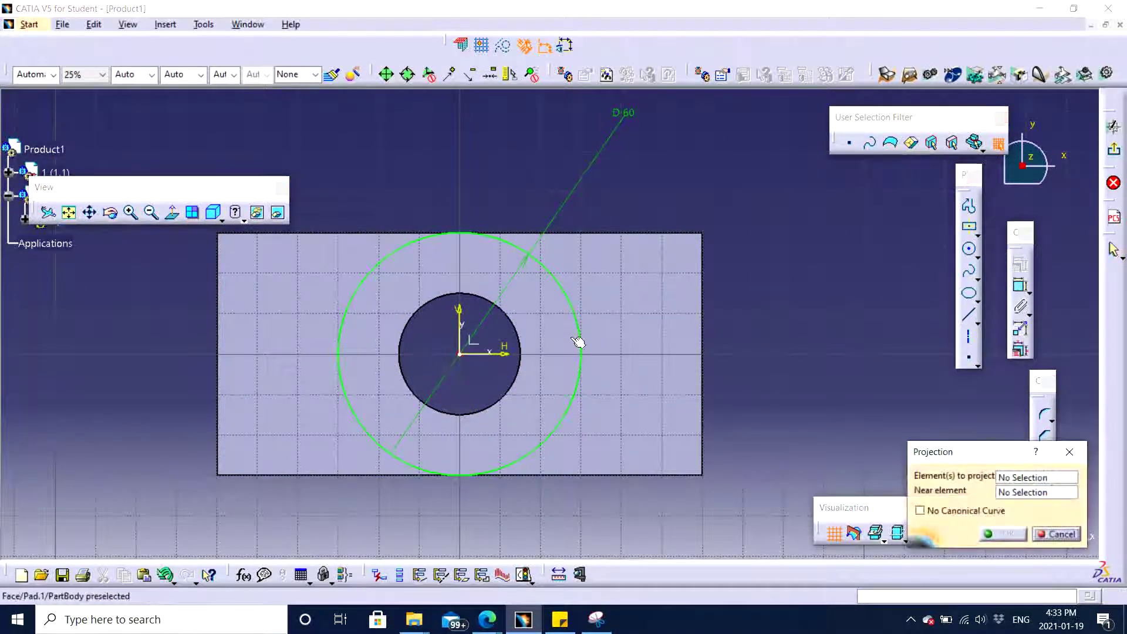
click(502, 314)
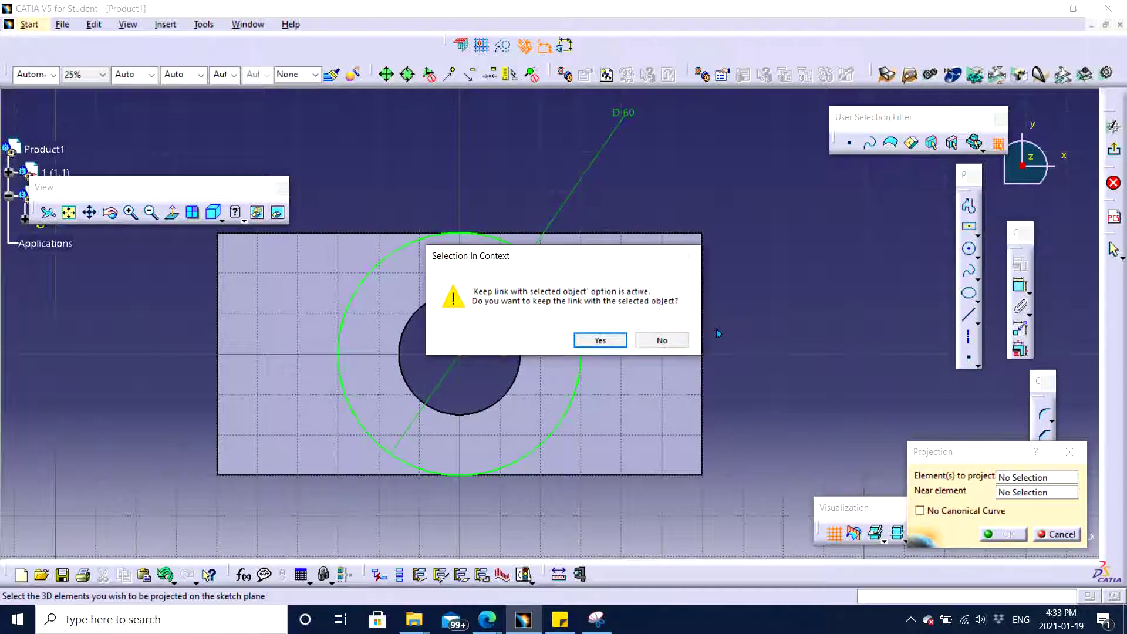
click(662, 340)
middle_drag(779, 333, 713, 356)
click(987, 532)
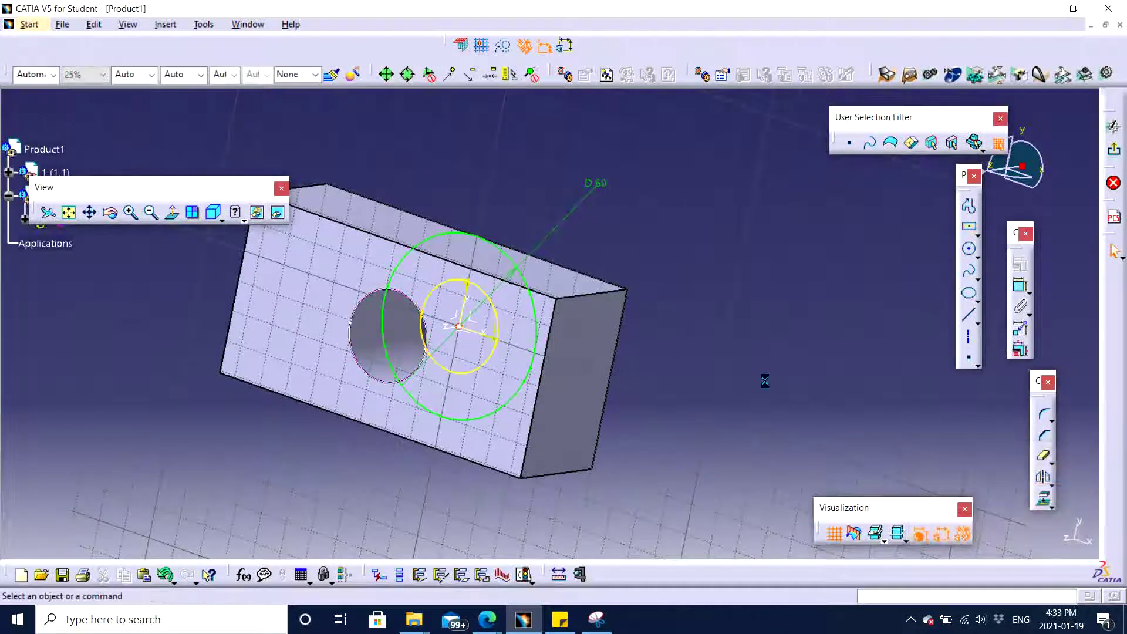
Delete the projected hole circle from the sketch, leaving the 60 mm circle
middle_drag(765, 382, 408, 327)
middle_drag(581, 336, 553, 349)
mouse_move(329, 354)
middle_down()
mouse_move(574, 314)
mouse_move(568, 376)
mouse_move(712, 276)
mouse_move(722, 235)
middle_up()
click(172, 213)
mouse_move(767, 319)
middle_down()
mouse_move(715, 304)
mouse_move(740, 292)
mouse_move(599, 255)
mouse_move(447, 356)
mouse_move(652, 362)
middle_up()
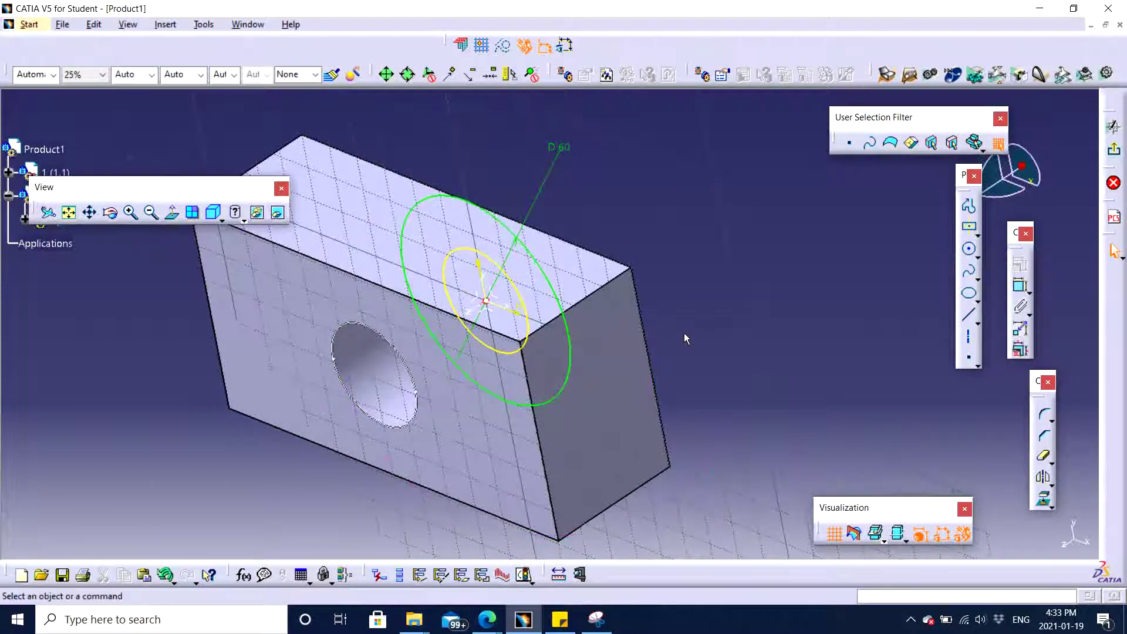
middle_drag(685, 333, 771, 329)
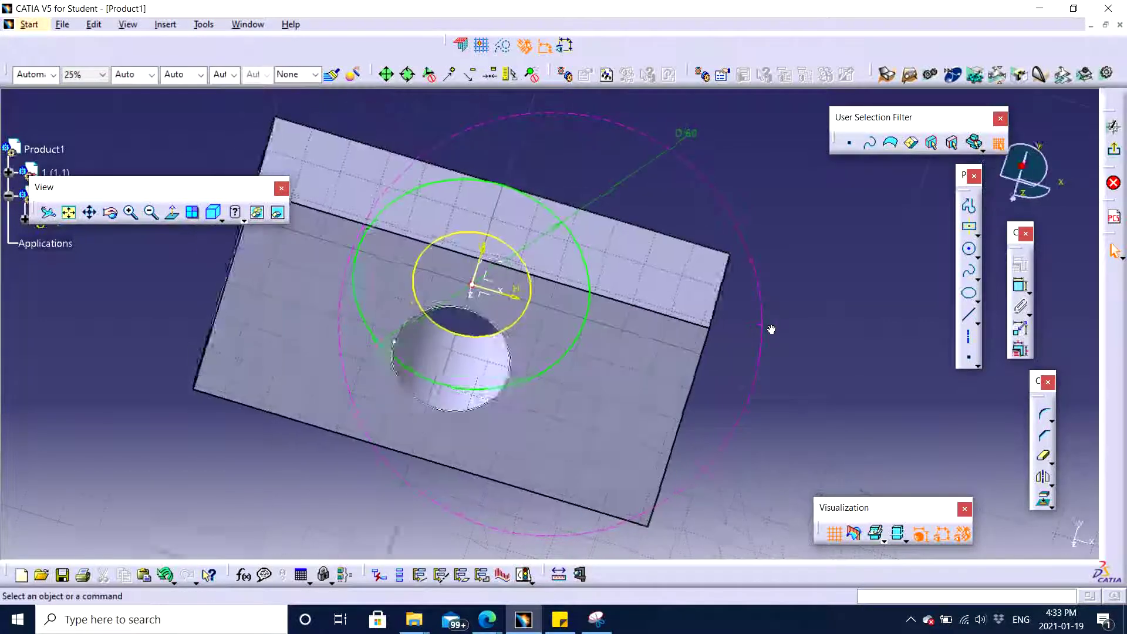
click(501, 241)
click(471, 232)
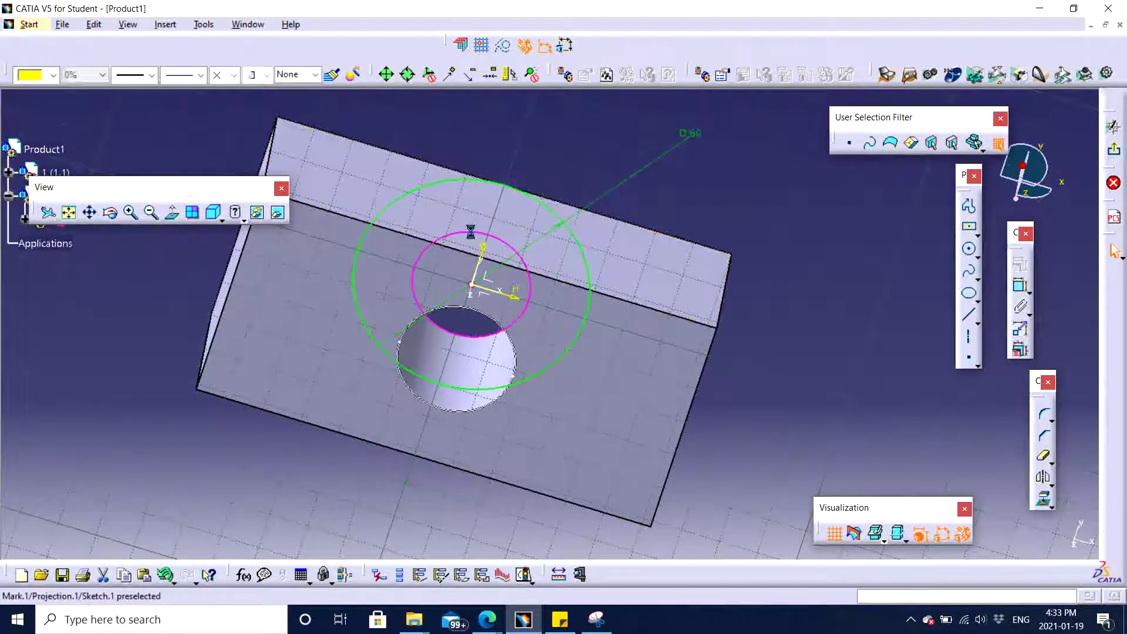
key(Delete)
Leave the sketch and pad the 60 mm circle by 60 mm in the reversed direction, away from the block
mouse_move(744, 255)
middle_down()
mouse_move(529, 347)
mouse_move(411, 317)
middle_up()
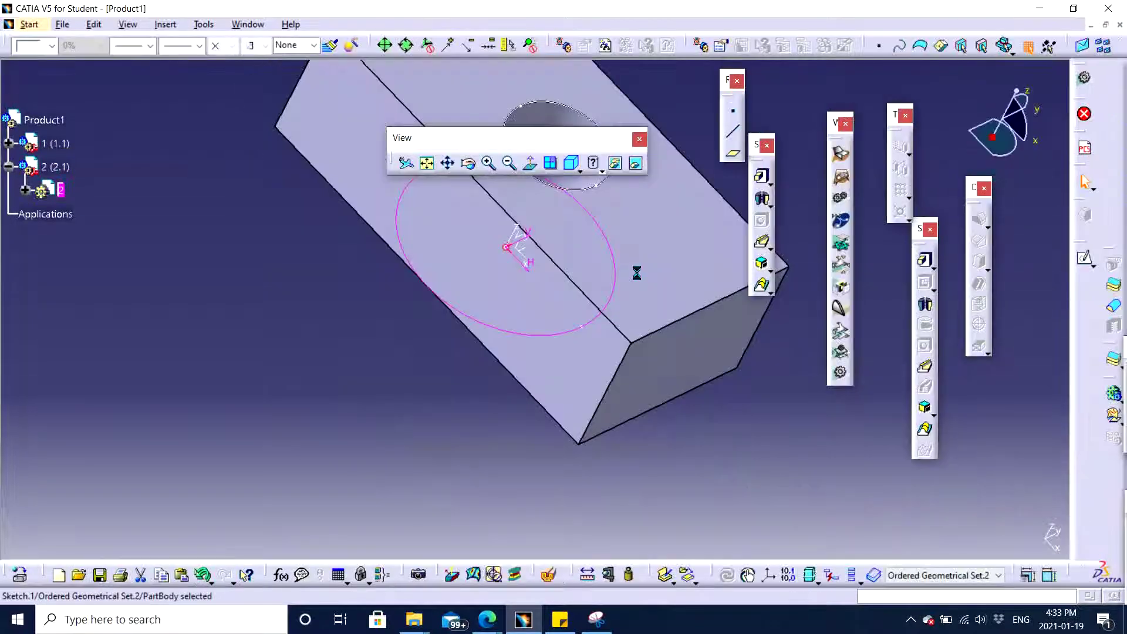
middle_drag(637, 275, 622, 378)
middle_drag(455, 374, 517, 332)
click(925, 262)
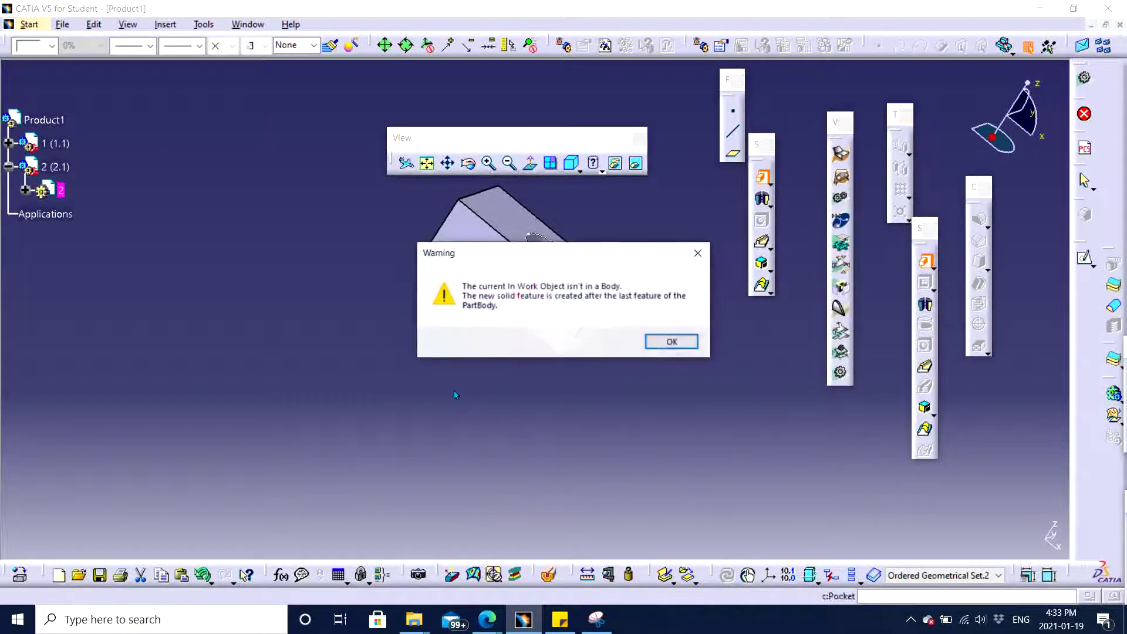
click(671, 340)
middle_drag(502, 367, 540, 316)
click(648, 407)
mouse_move(448, 352)
middle_down()
mouse_move(418, 377)
mouse_move(446, 370)
middle_up()
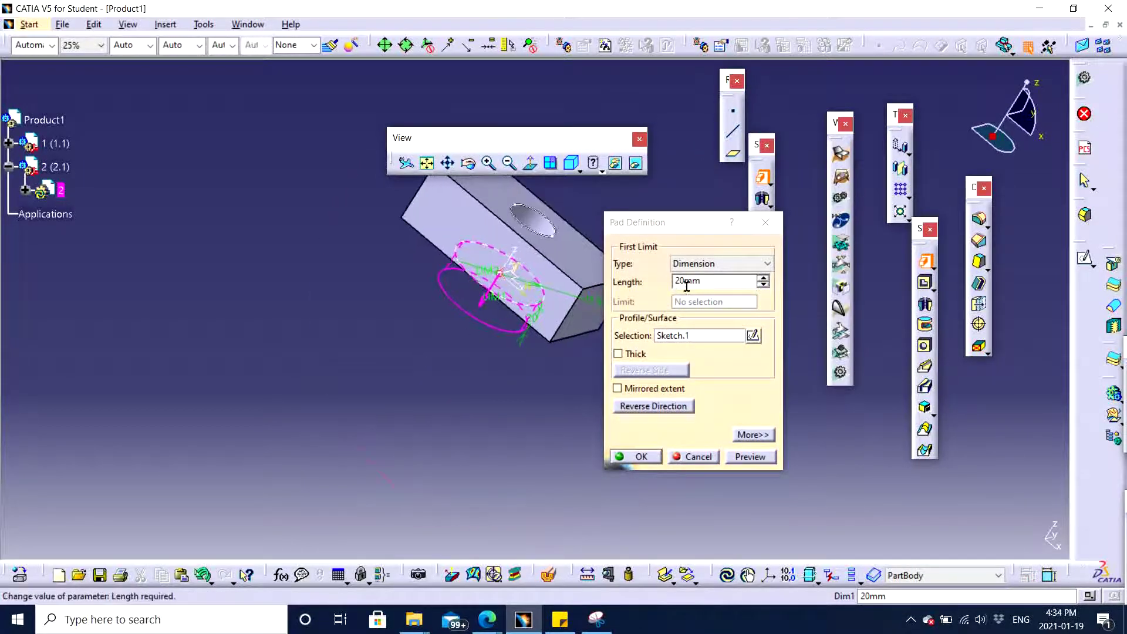
click(729, 282)
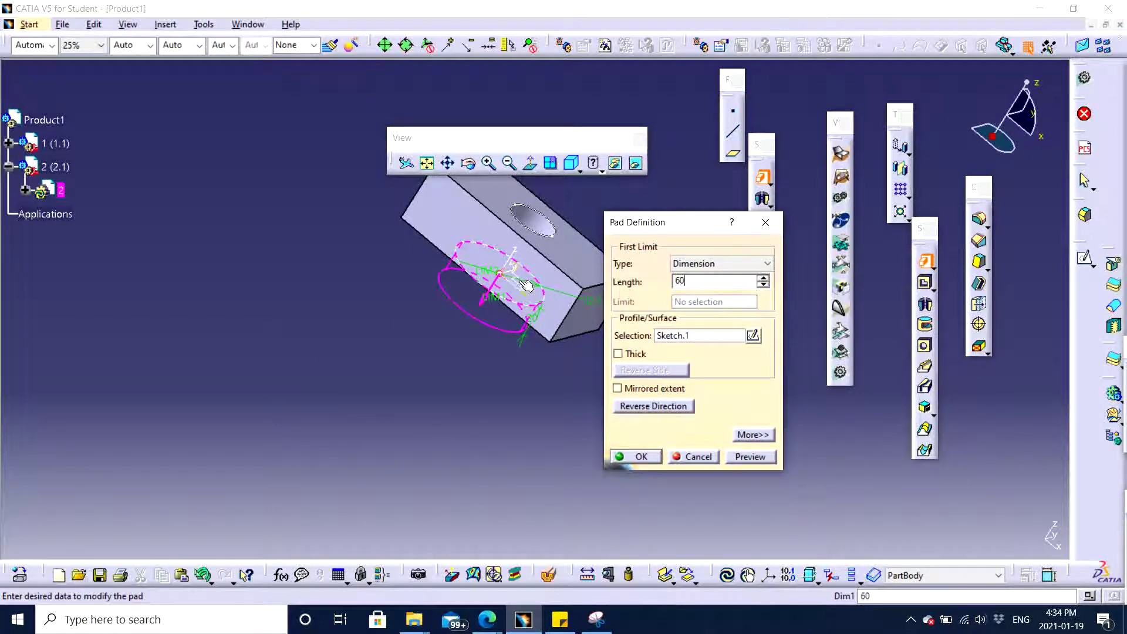
text(60)
key(Return)
Start a sketch on the cylinder's free end face and project the unlinked hole-edge curve into it
middle_drag(528, 377, 646, 288)
click(437, 351)
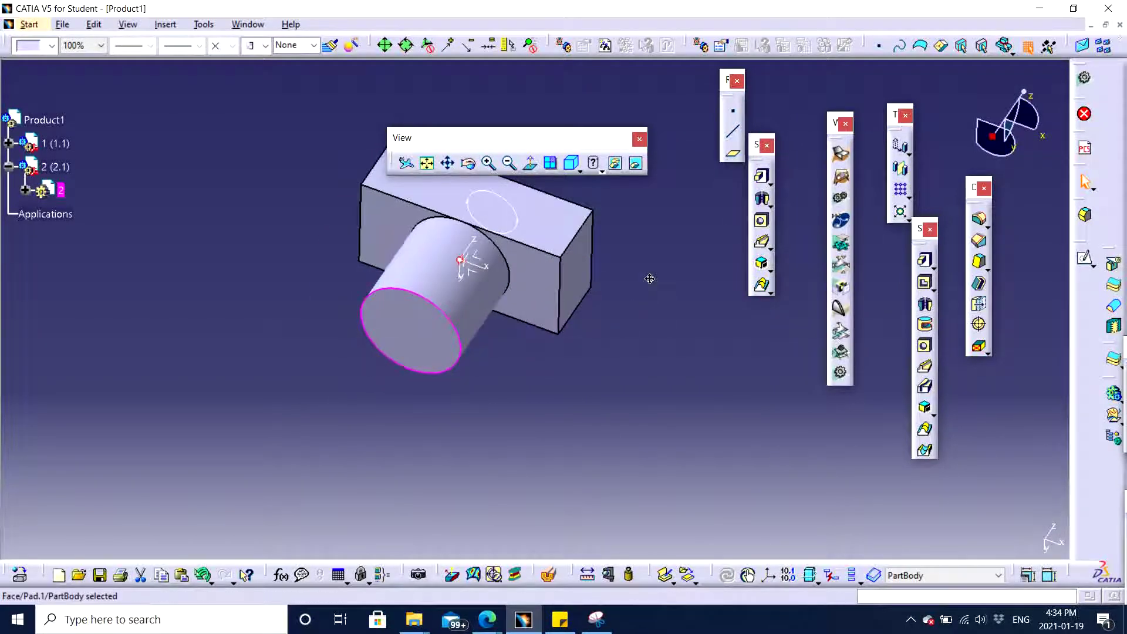
middle_drag(594, 337, 555, 385)
click(654, 314)
middle_drag(654, 314, 600, 336)
click(373, 342)
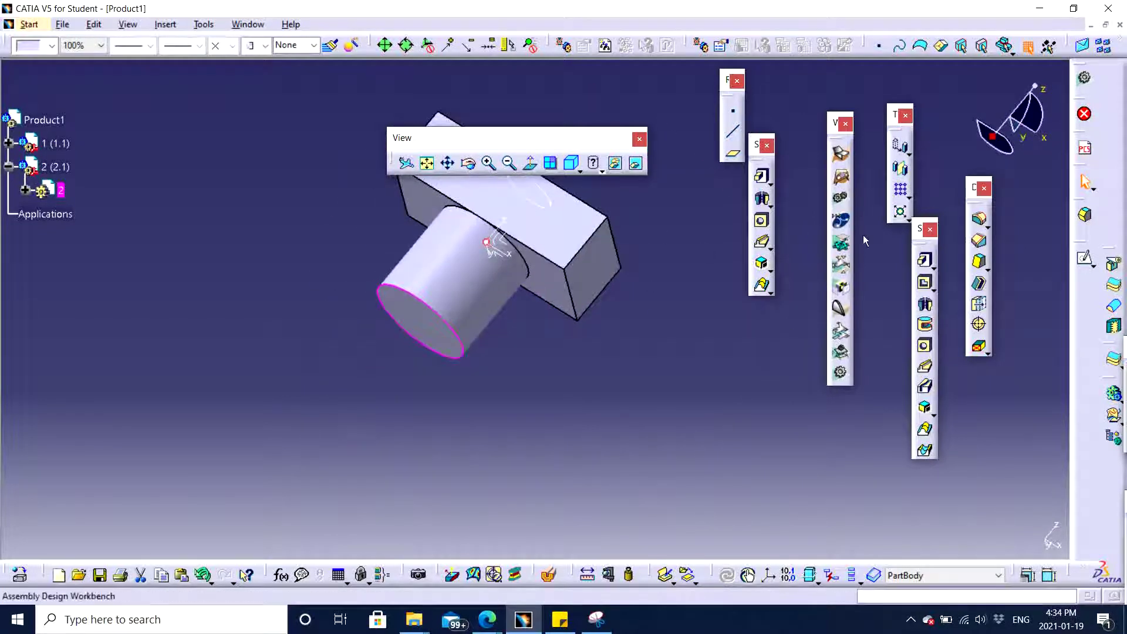
click(1084, 259)
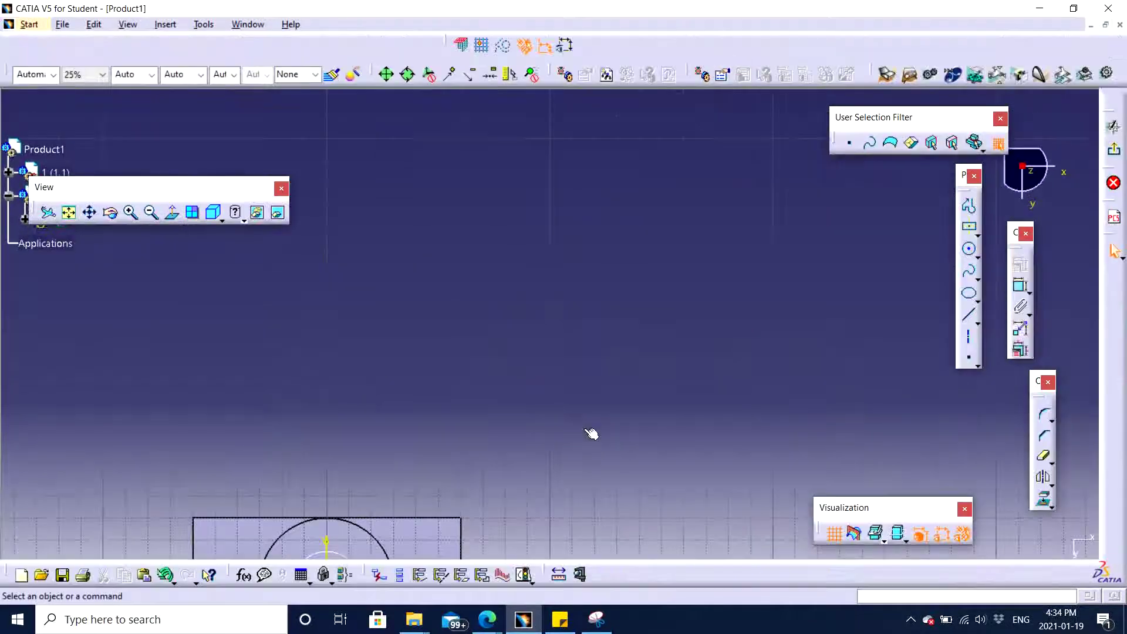
middle_drag(592, 433, 668, 218)
mouse_move(546, 380)
middle_down()
mouse_move(611, 294)
mouse_move(581, 268)
middle_up()
click(1043, 501)
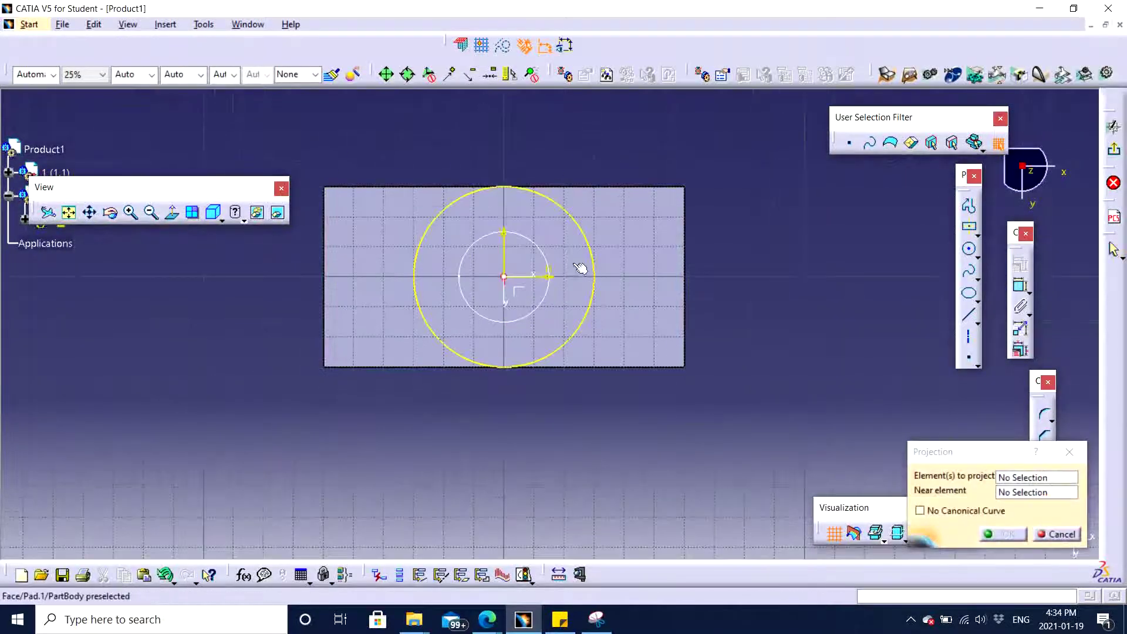
click(523, 244)
middle_drag(715, 277, 680, 254)
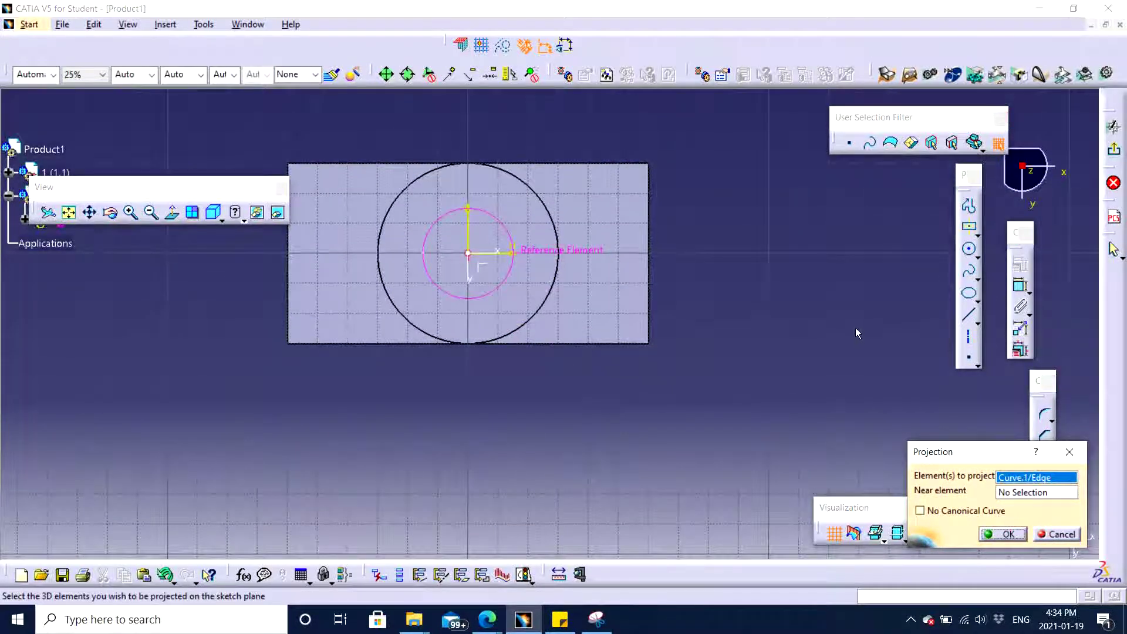
click(990, 534)
middle_drag(720, 250, 1007, 294)
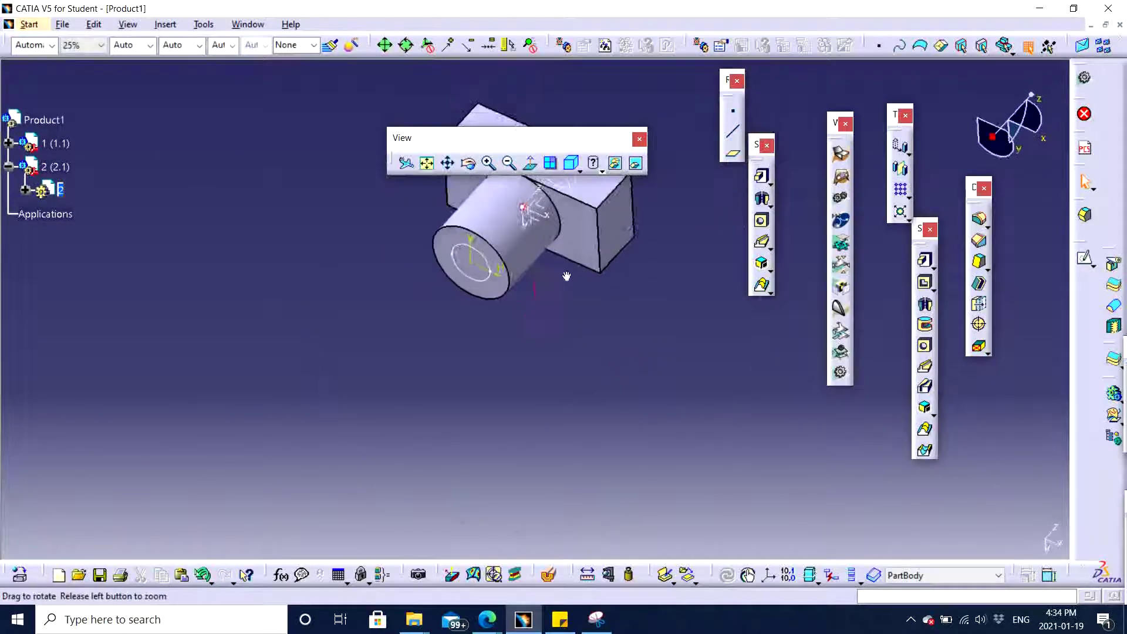
Pad the projected circle 40 mm outward from the end face of the large cylinder
click(925, 260)
mouse_move(537, 414)
middle_down()
mouse_move(571, 387)
mouse_move(524, 463)
mouse_move(513, 416)
mouse_move(537, 334)
middle_up()
click(408, 362)
double_click(709, 283)
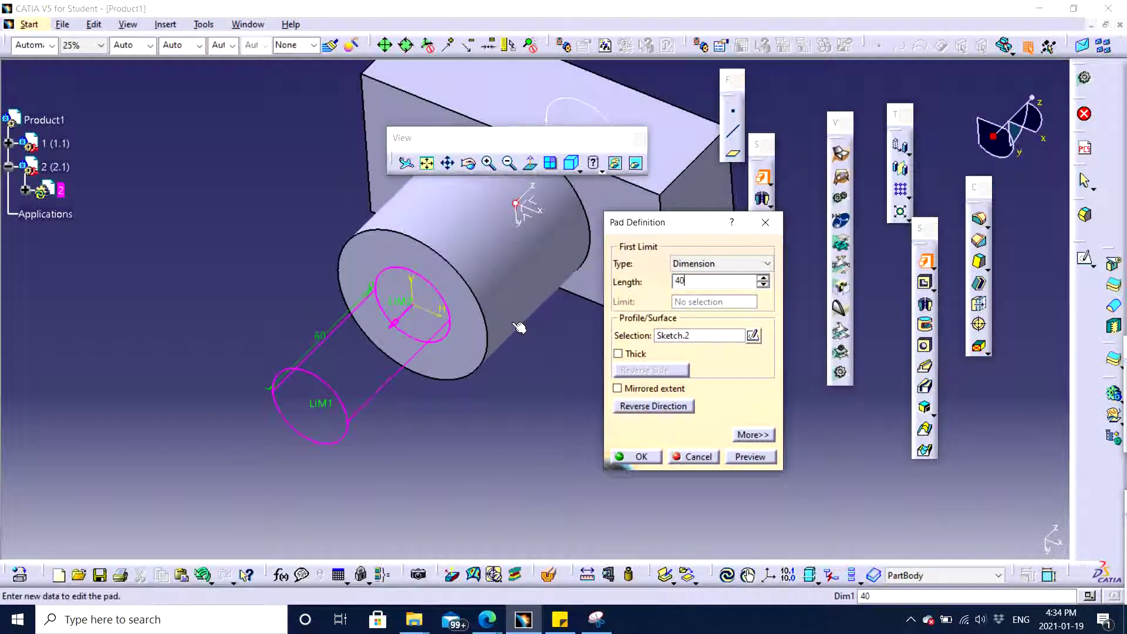
key(Return)
middle_drag(565, 358, 517, 329)
Hide the unlinked hole-edge curve lying on the block's hole
click(51, 142)
middle_drag(322, 267, 378, 351)
click(77, 118)
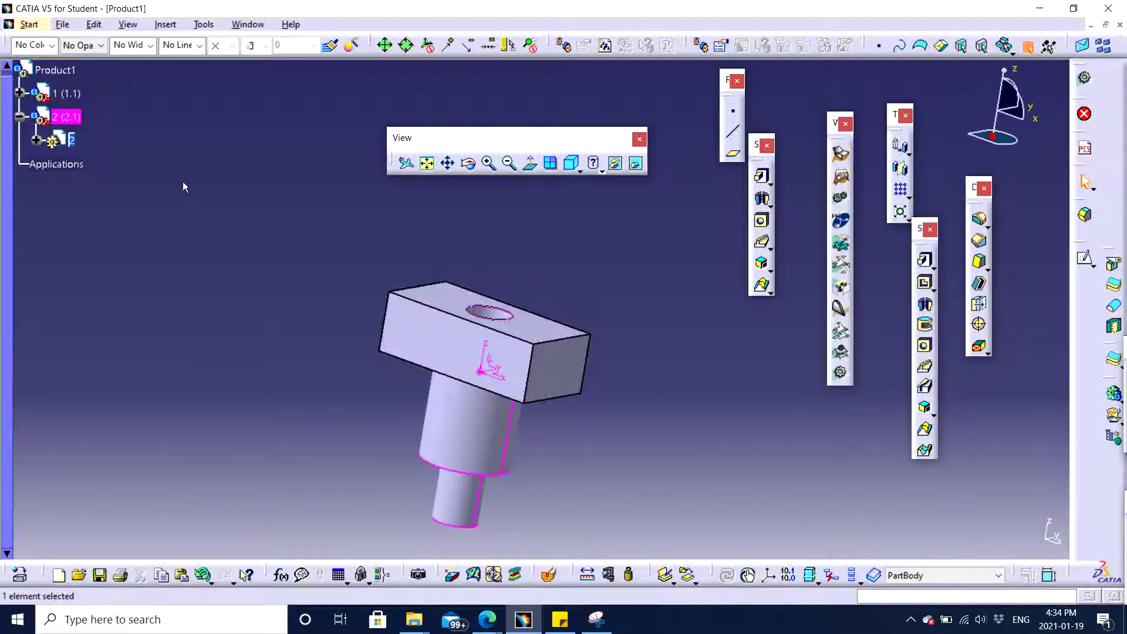
click(219, 258)
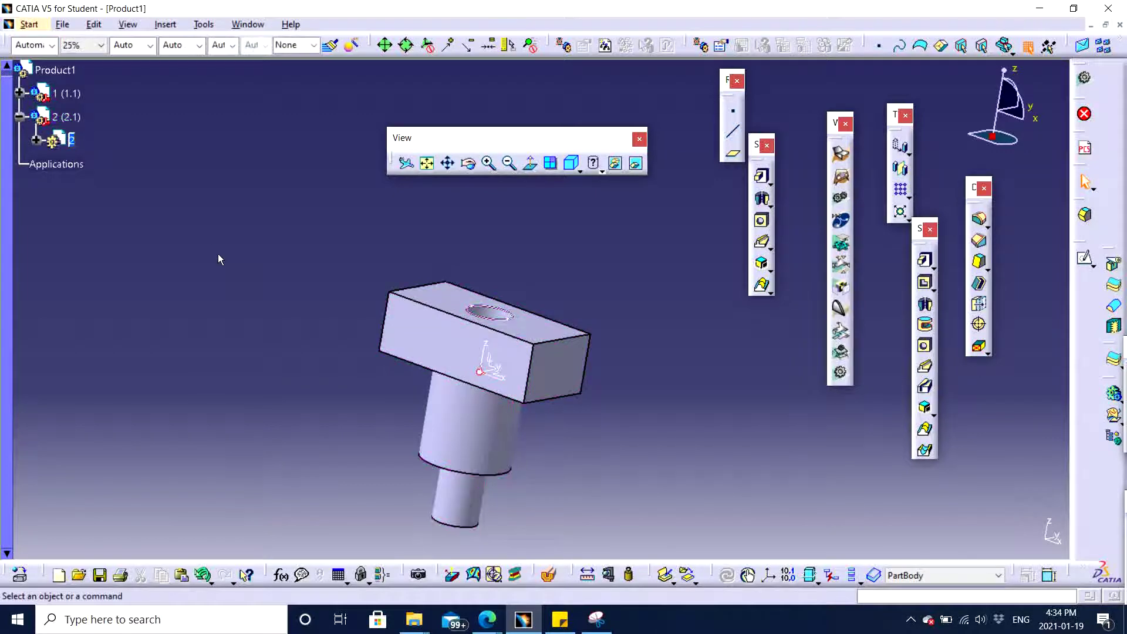
right_click(479, 306)
click(523, 50)
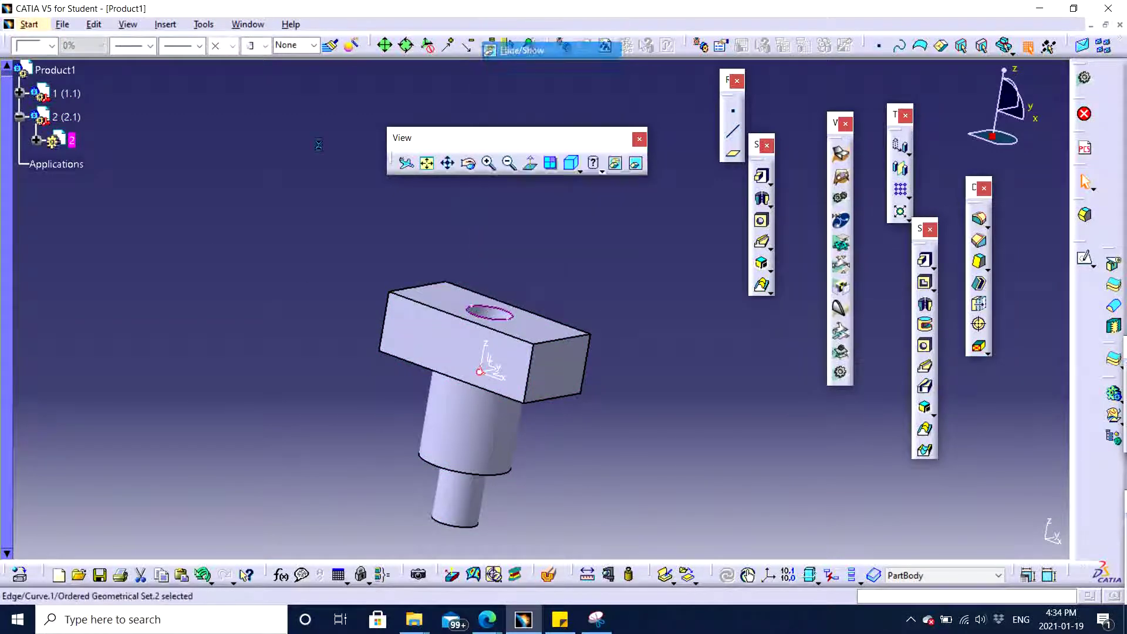
middle_drag(369, 261, 177, 252)
scroll(177, 252, down, 1)
Activate Product1 for assembly design and attach the compass to the block's upper face beside the hole
double_click(36, 119)
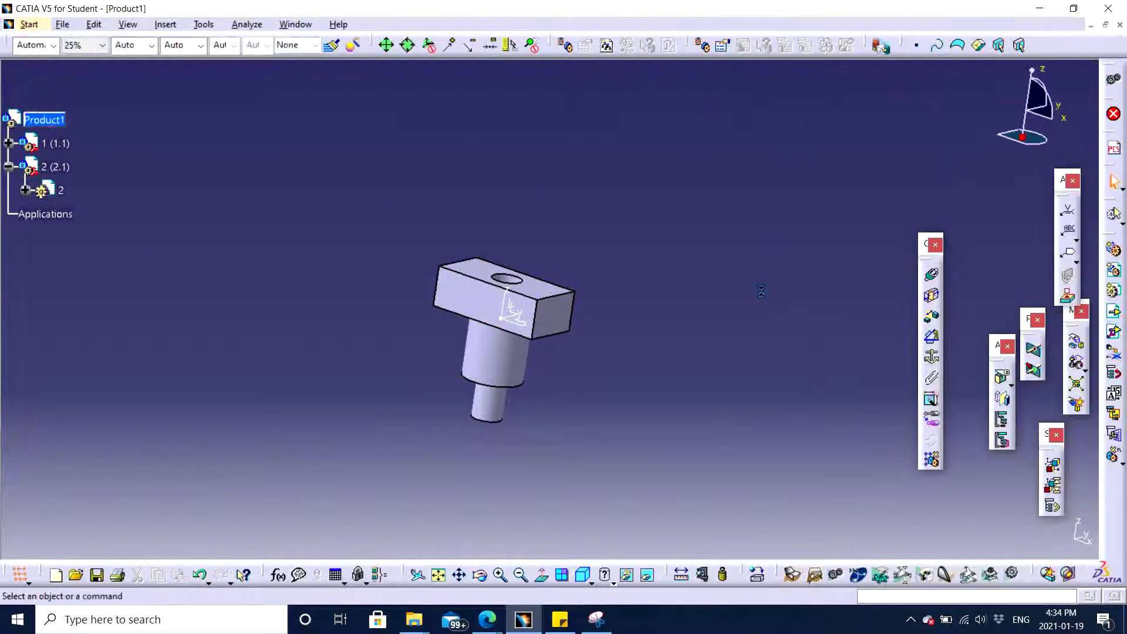
middle_drag(760, 290, 640, 267)
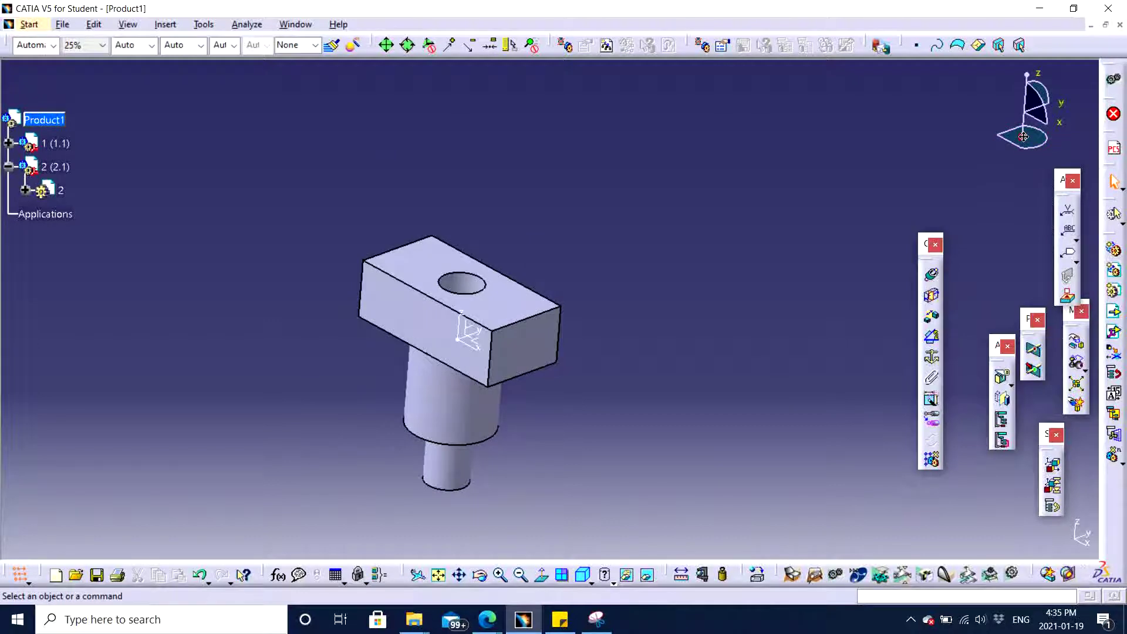
drag(1024, 136, 1023, 137)
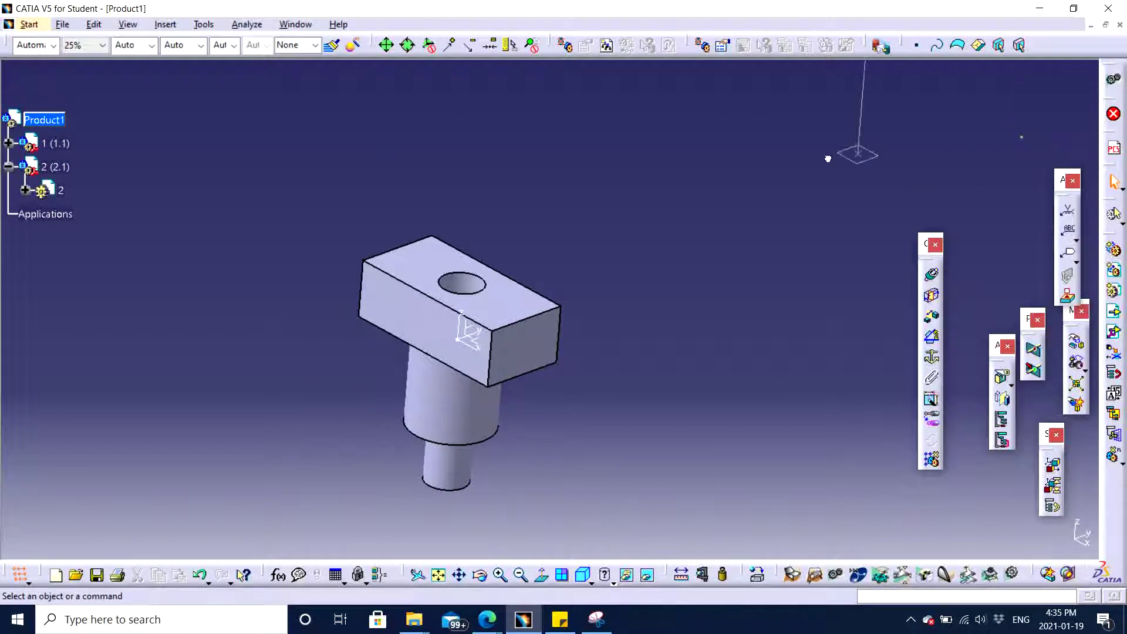
drag(827, 159, 657, 195)
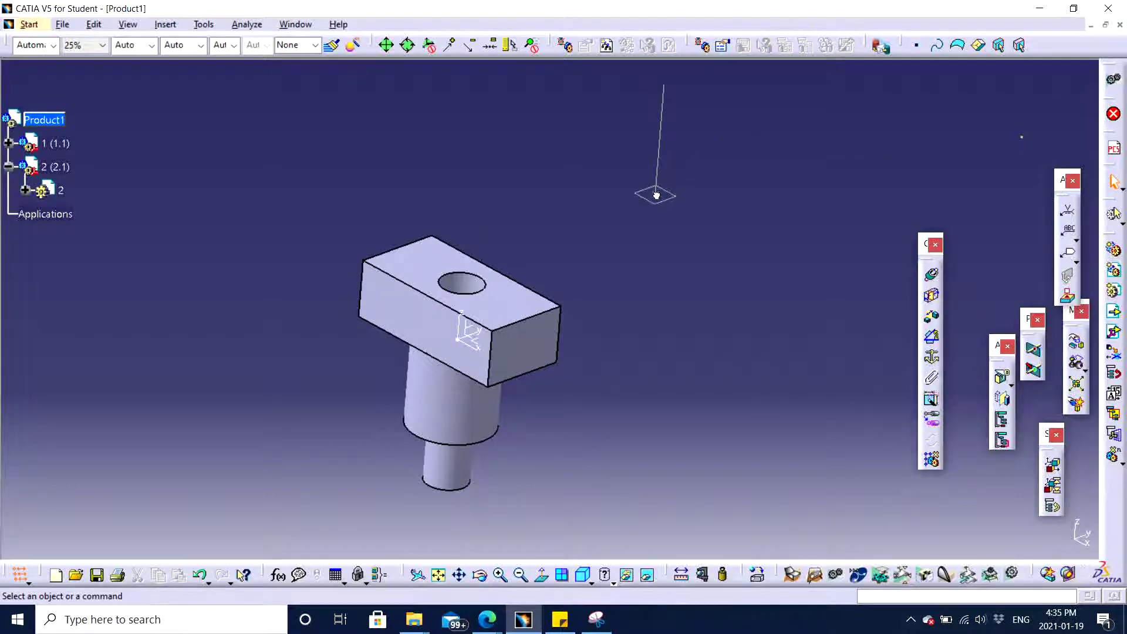
drag(467, 244, 432, 262)
middle_drag(458, 388, 521, 408)
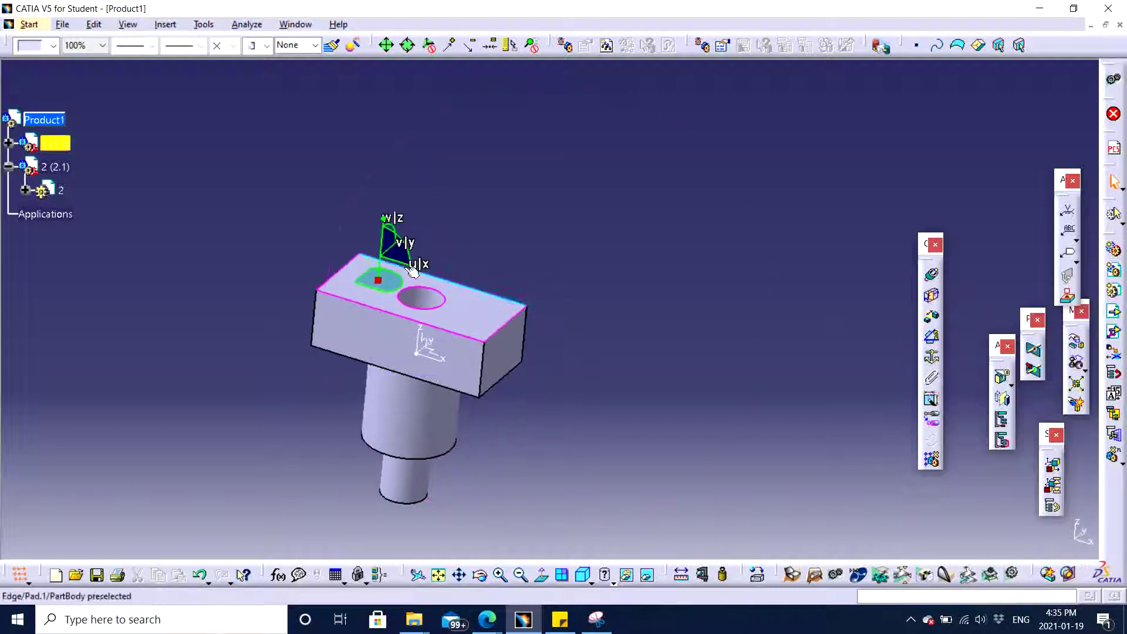
Move the block sideways off the stepped cylinder by means of the compass
middle_drag(614, 355, 720, 301)
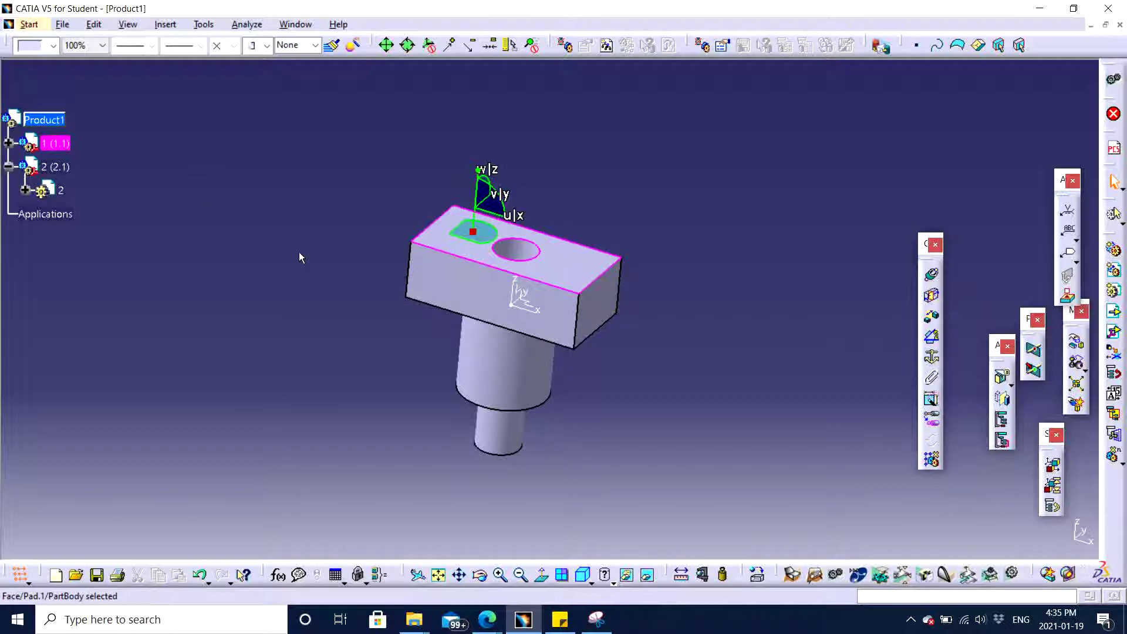
middle_drag(302, 256, 344, 251)
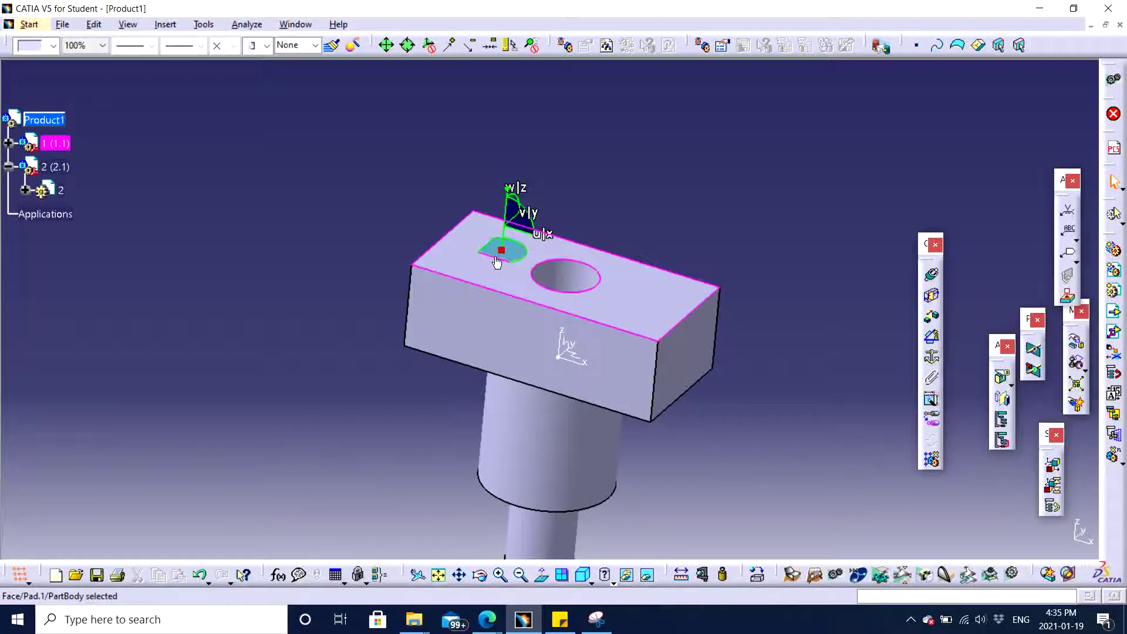
drag(496, 263, 464, 271)
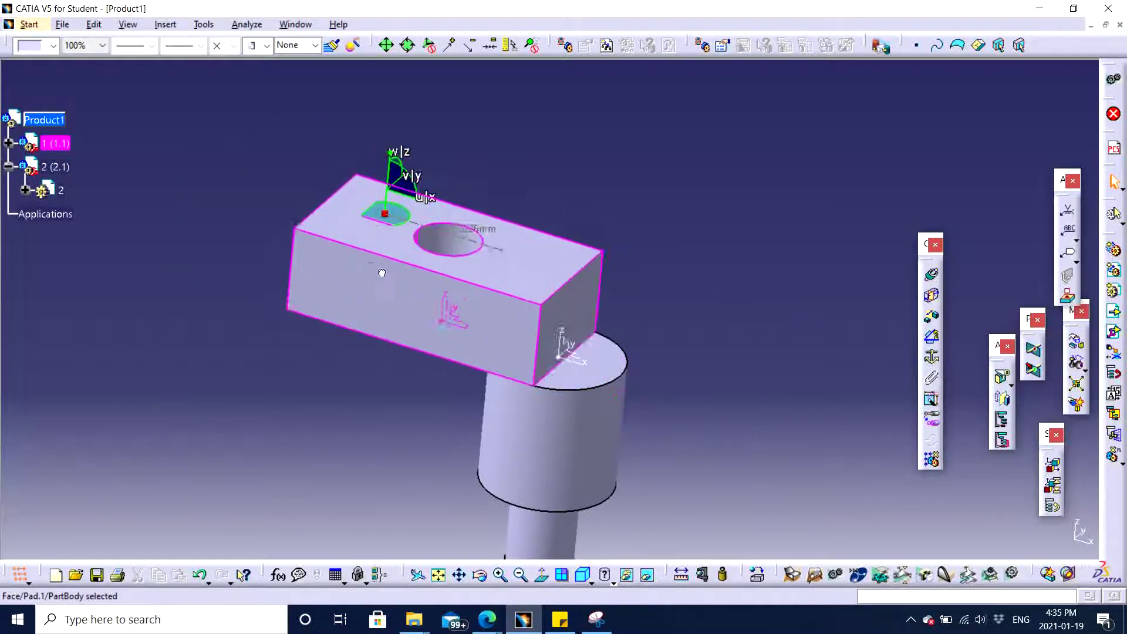
drag(463, 295, 342, 267)
middle_drag(621, 234, 699, 262)
click(636, 309)
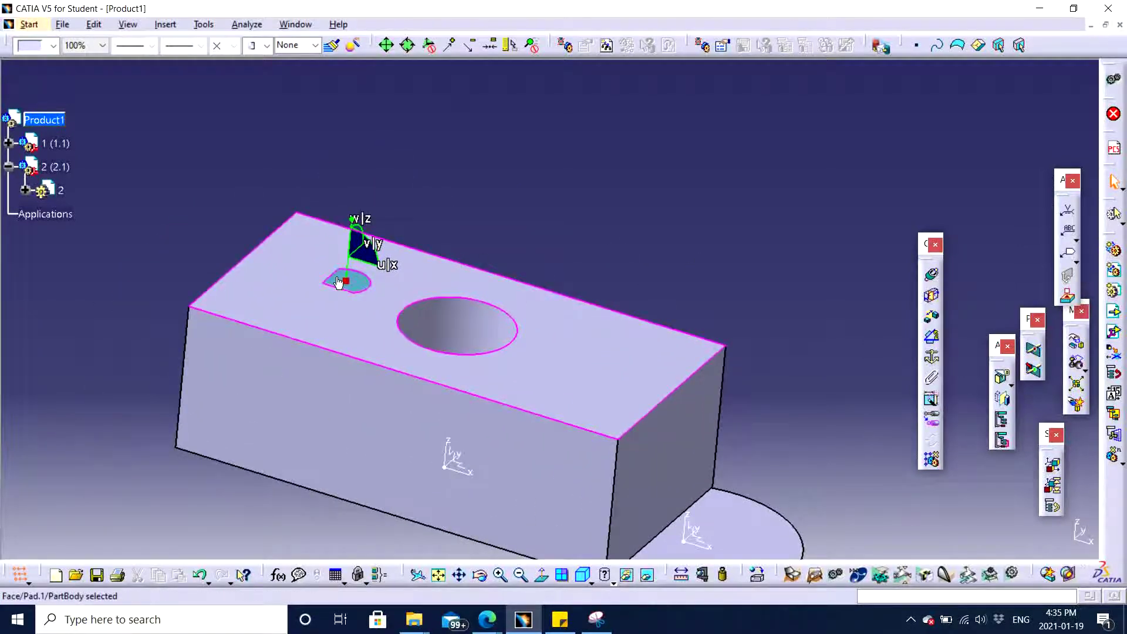
drag(336, 284, 311, 307)
middle_drag(506, 296, 531, 215)
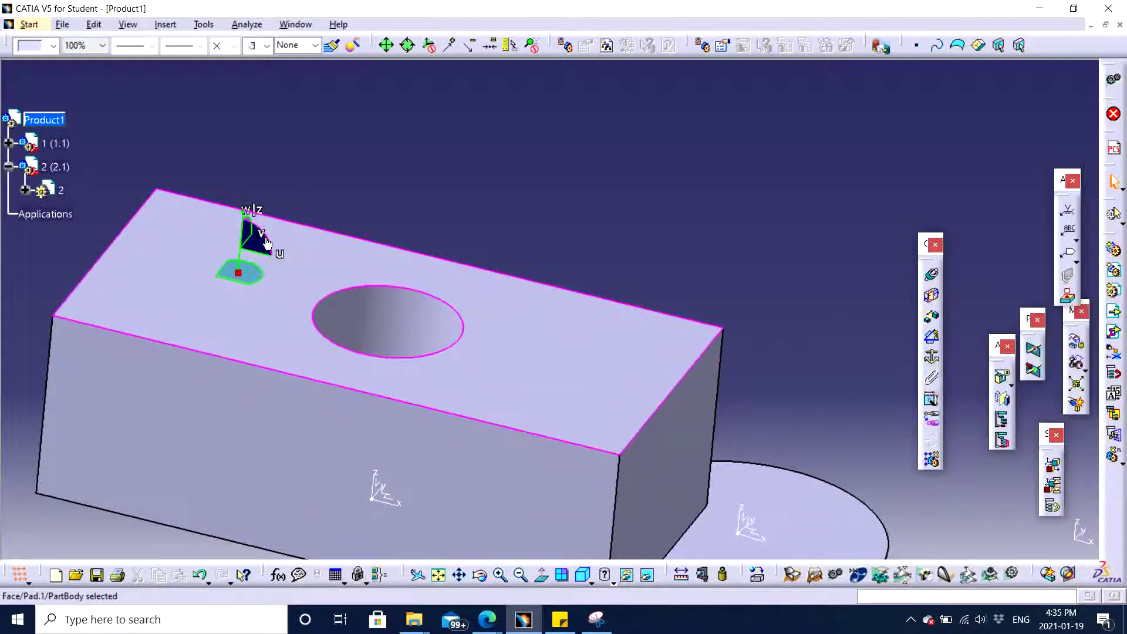
drag(266, 242, 310, 188)
middle_drag(477, 248, 516, 375)
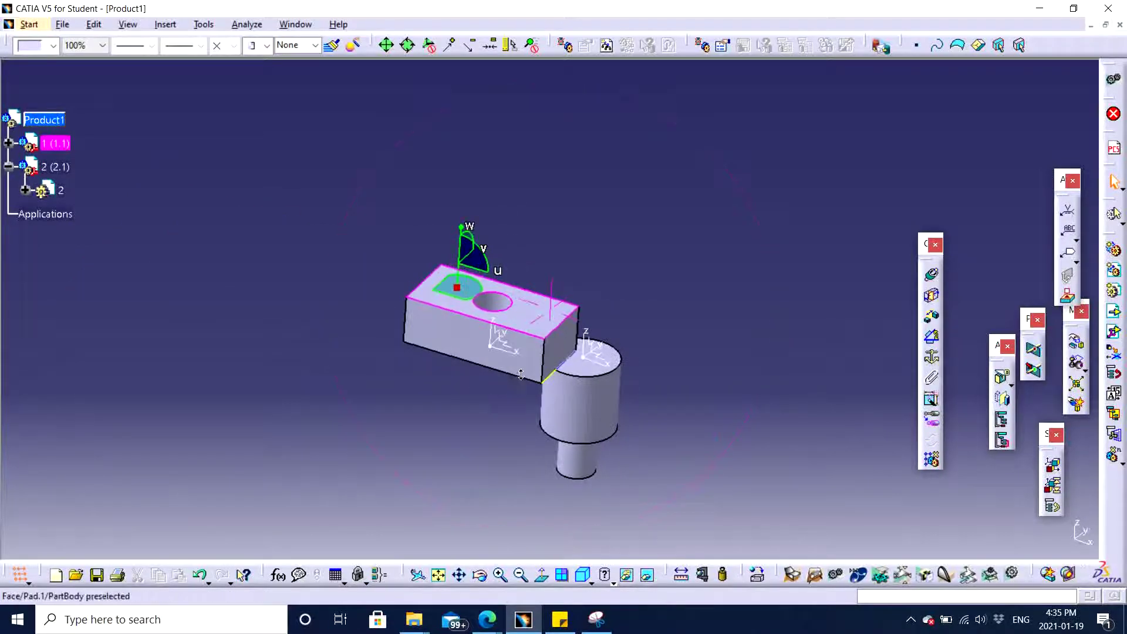
click(657, 298)
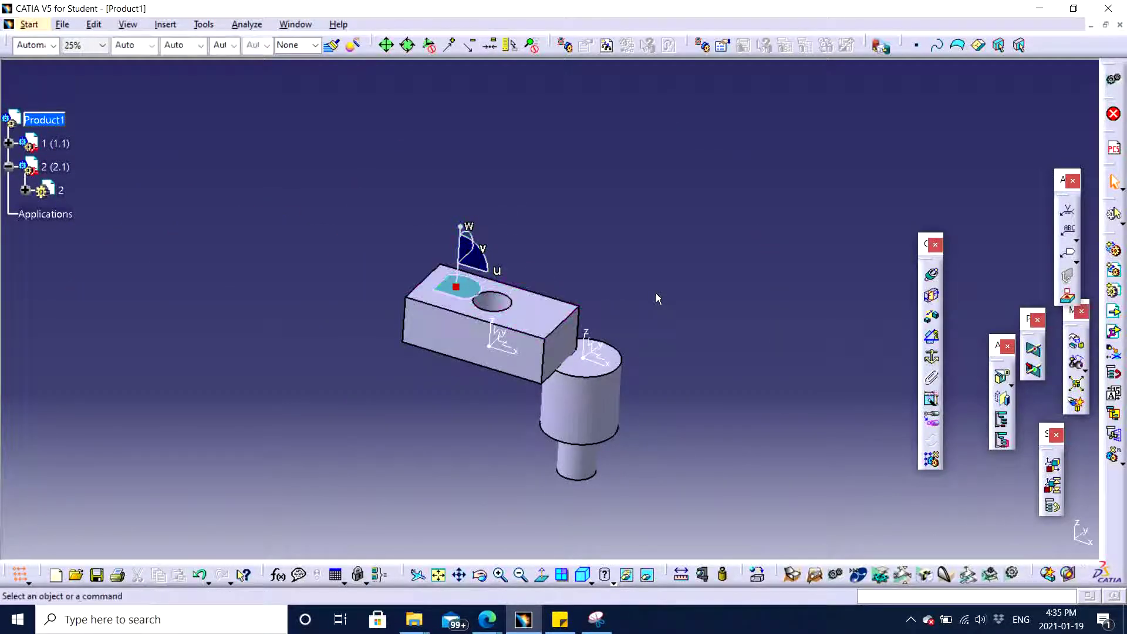
Undo the block's displacement relative to the stepped cylinder
key(ctrl+z)
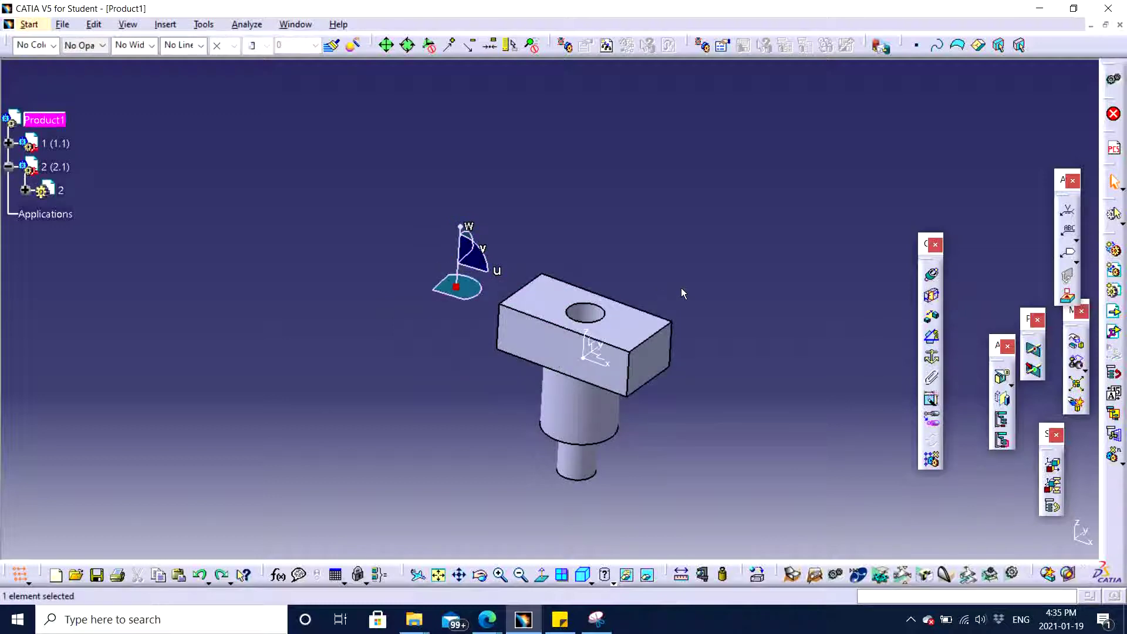
middle_drag(624, 341, 531, 301)
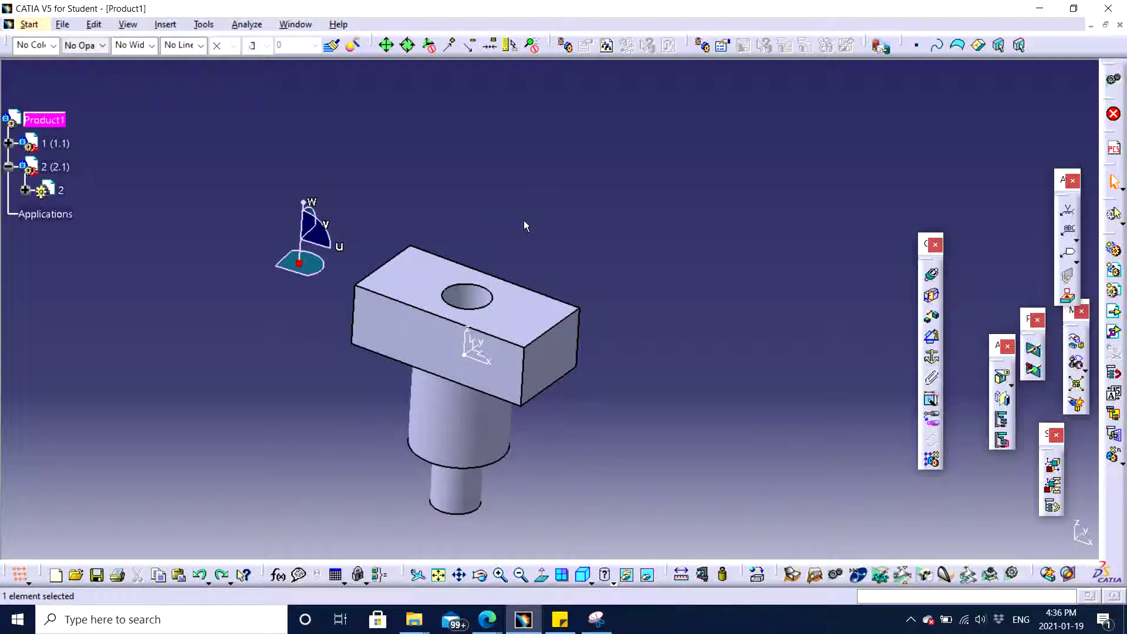
Select the stepped cylinder and use the compass to move it horizontally clear of the block
middle_drag(526, 226, 604, 204)
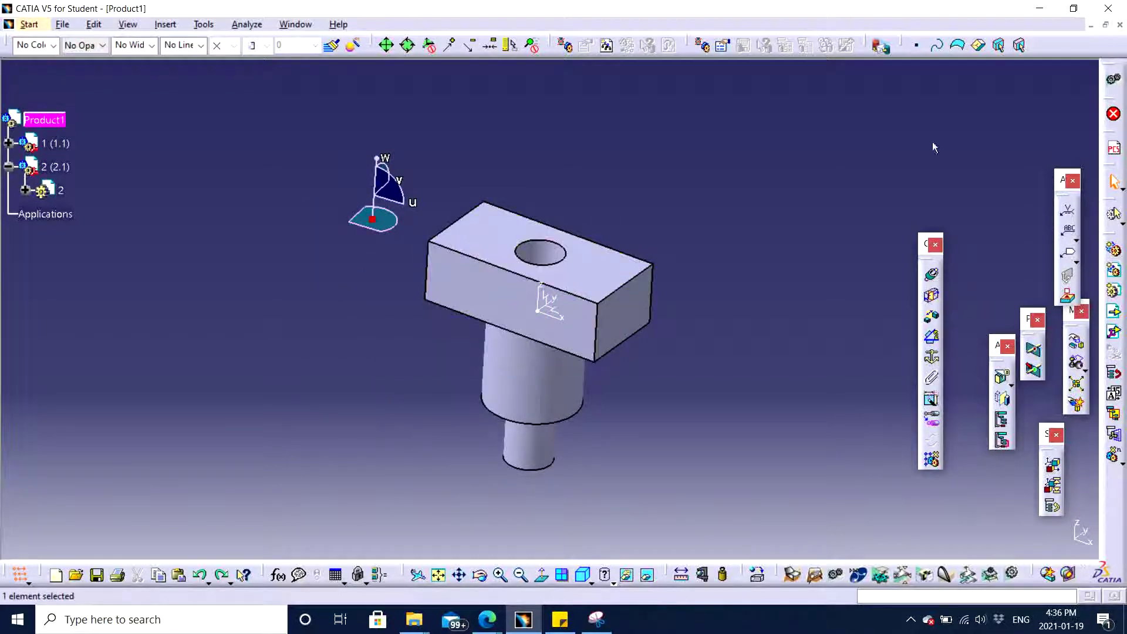
middle_drag(471, 365, 409, 353)
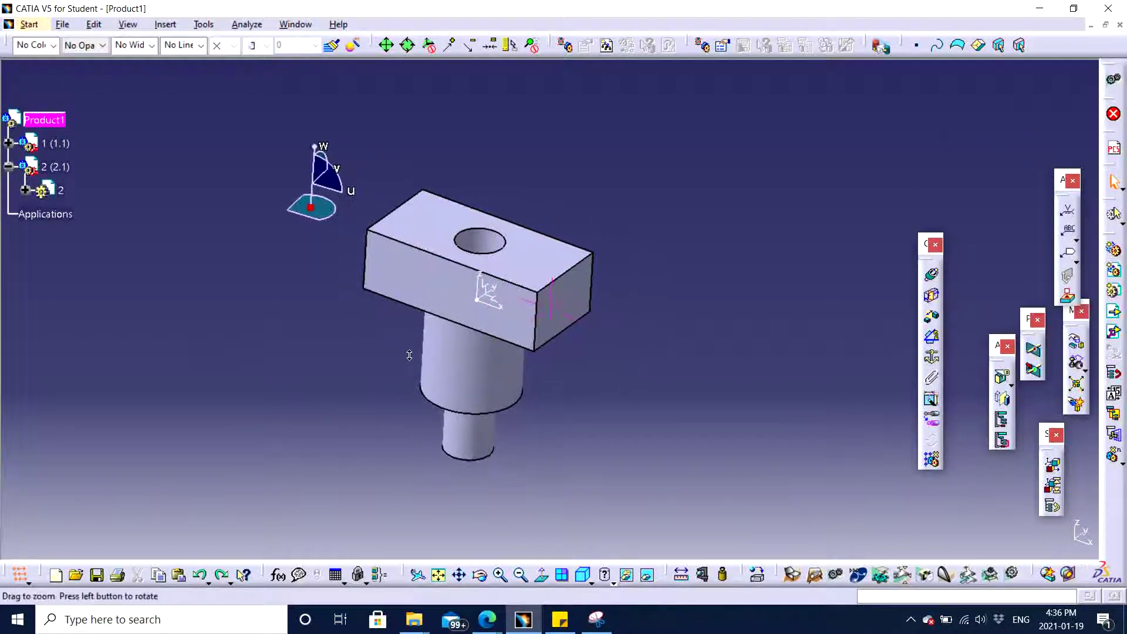
click(452, 374)
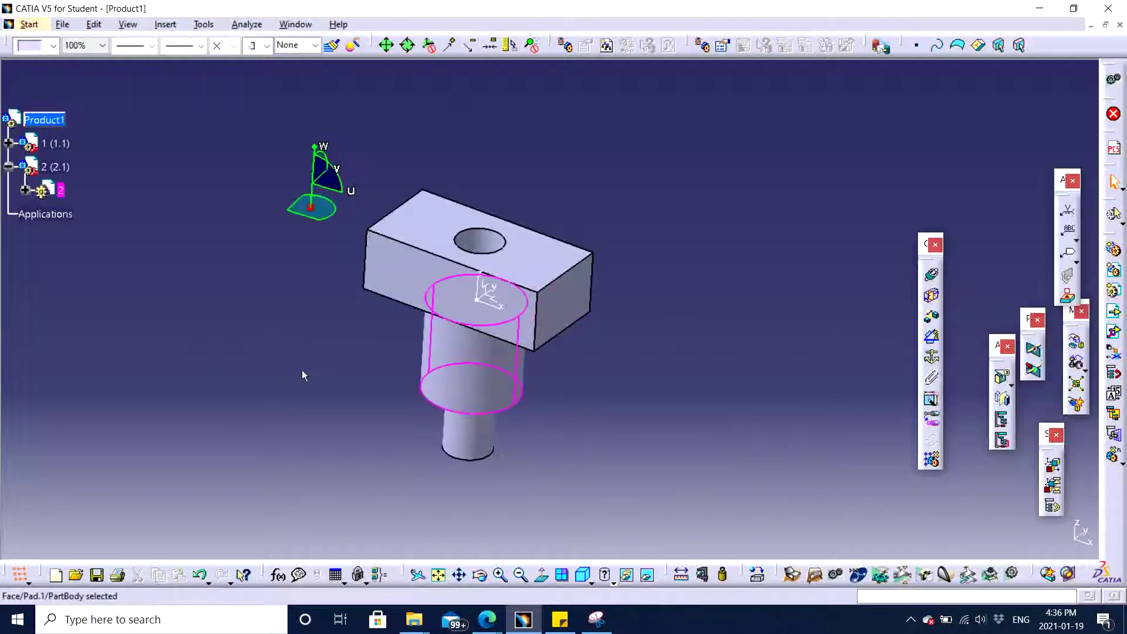
click(302, 369)
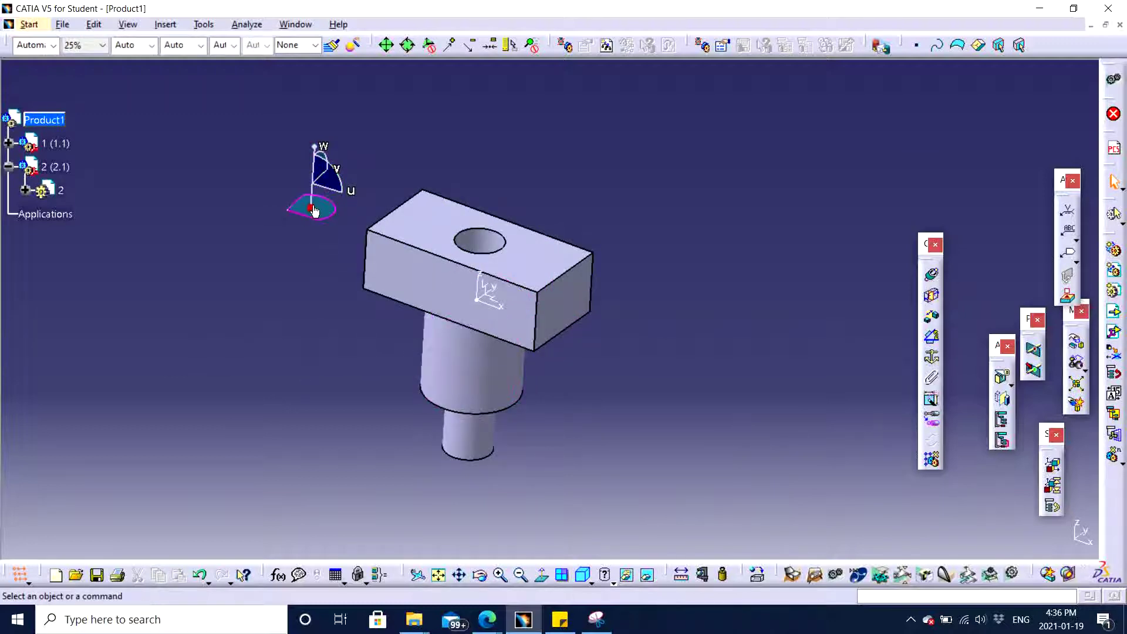
click(496, 365)
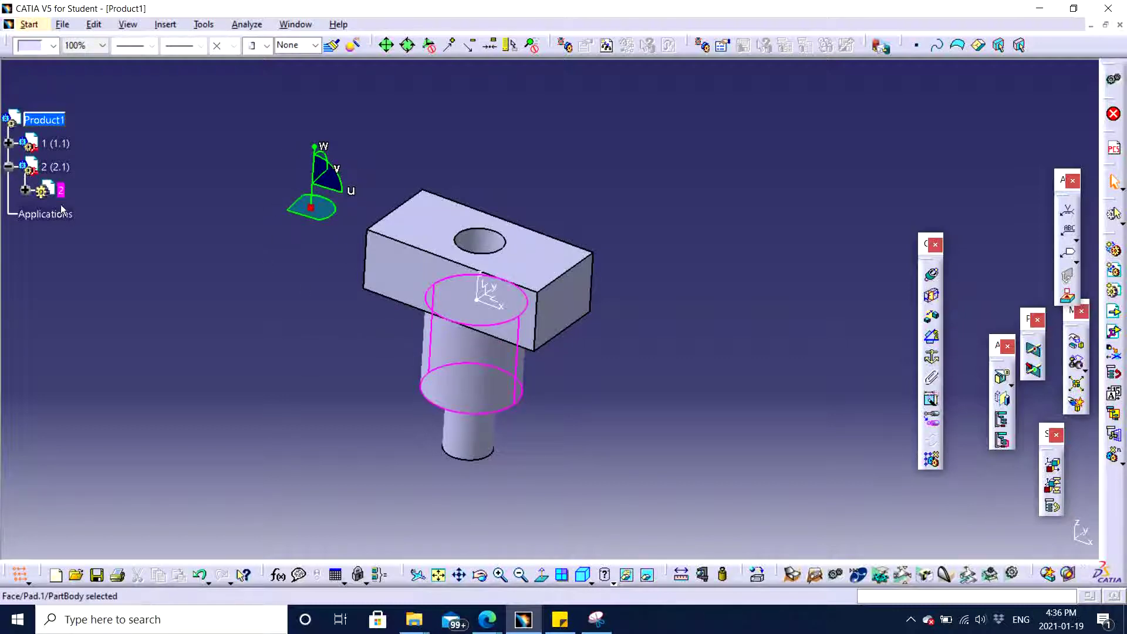
drag(300, 216, 617, 294)
click(721, 213)
middle_drag(703, 265, 443, 321)
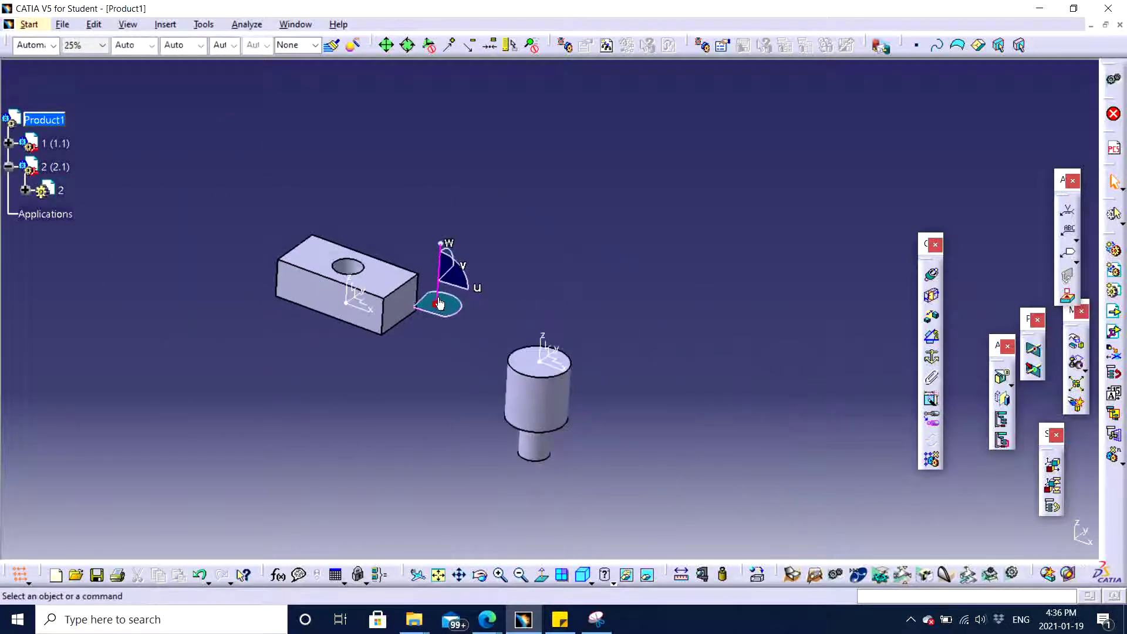
Raise the stepped cylinder vertically above the block's level by means of the compass and detach the compass from the part
click(435, 305)
drag(439, 271, 450, 114)
middle_drag(578, 306, 597, 381)
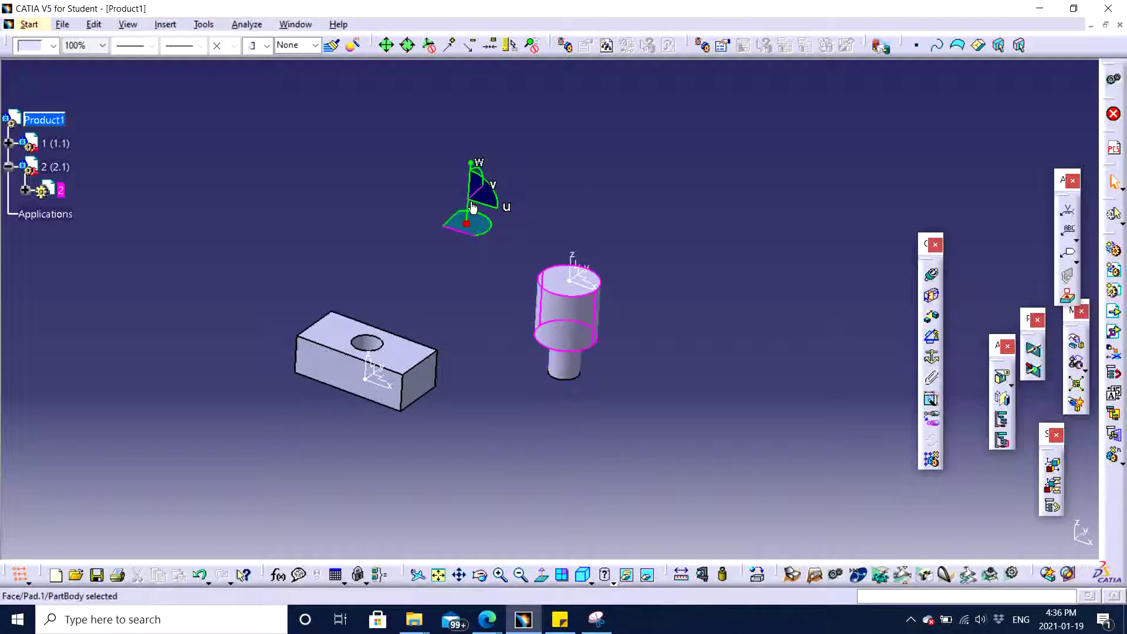
drag(462, 241, 465, 193)
click(686, 247)
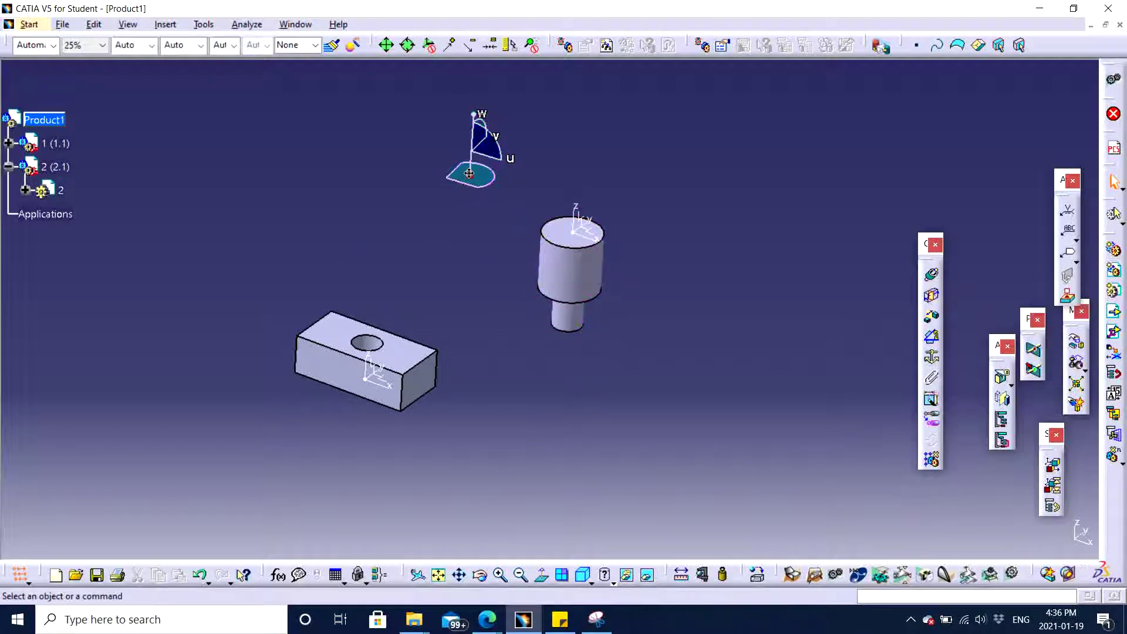
drag(471, 176, 809, 193)
mouse_move(725, 333)
middle_down()
mouse_move(717, 284)
mouse_move(684, 317)
mouse_move(695, 316)
middle_up()
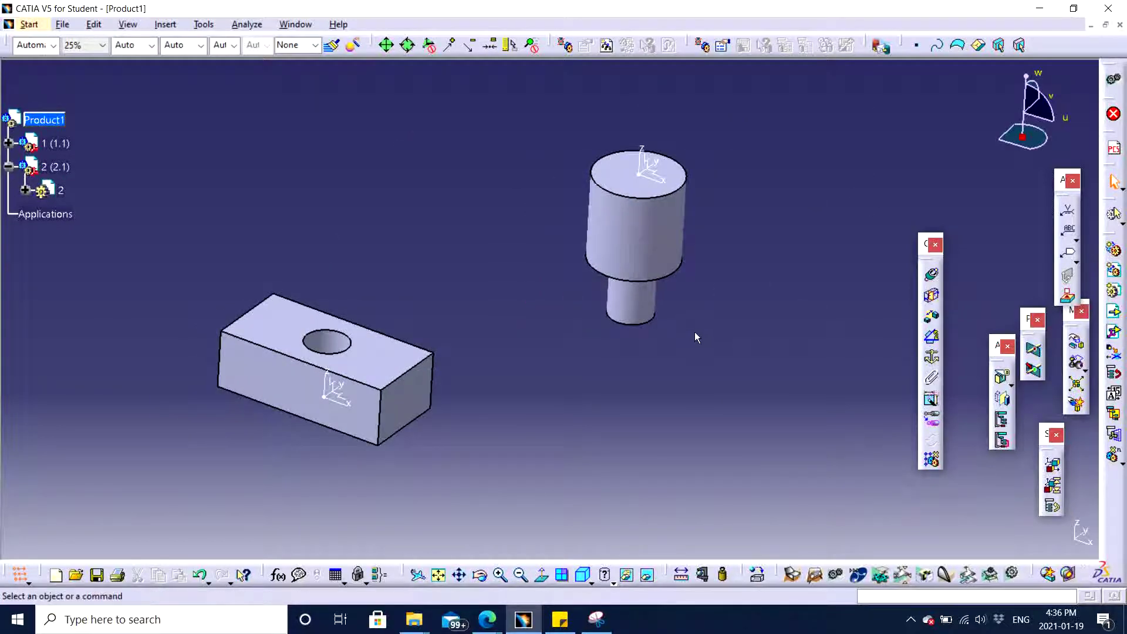